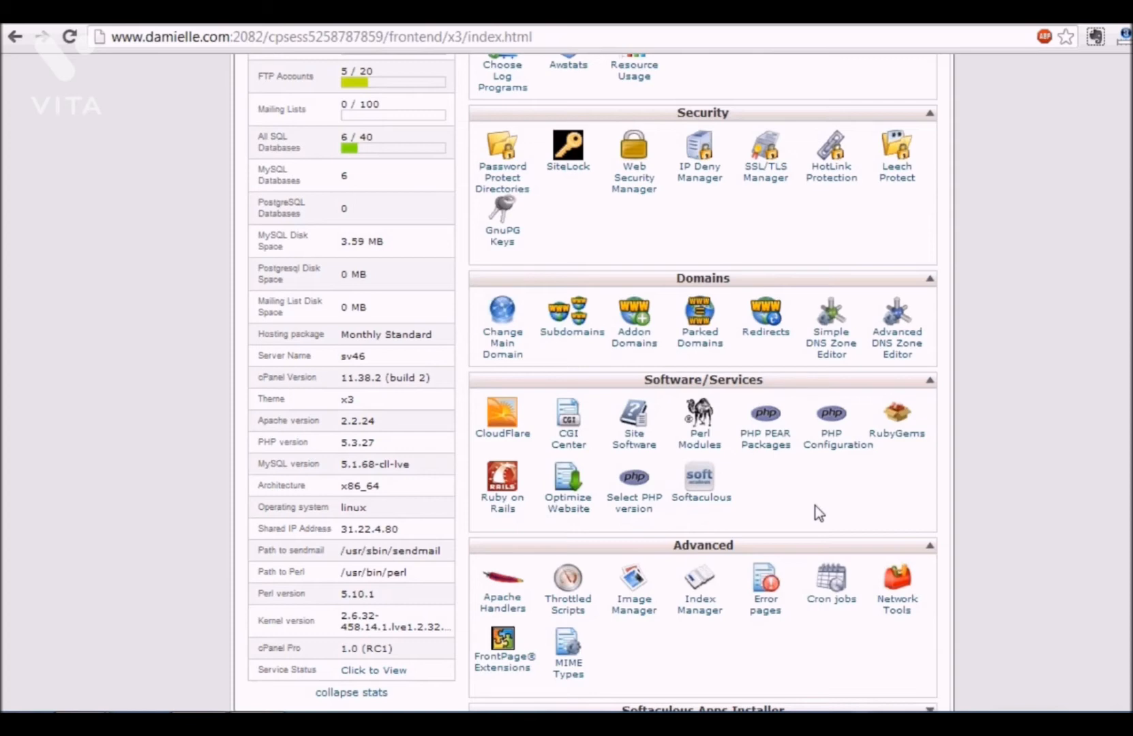
# Step: Launch Softaculous from cPanel and choose Install on the WordPress tile under Top Scripts
pyautogui.click(709, 497)
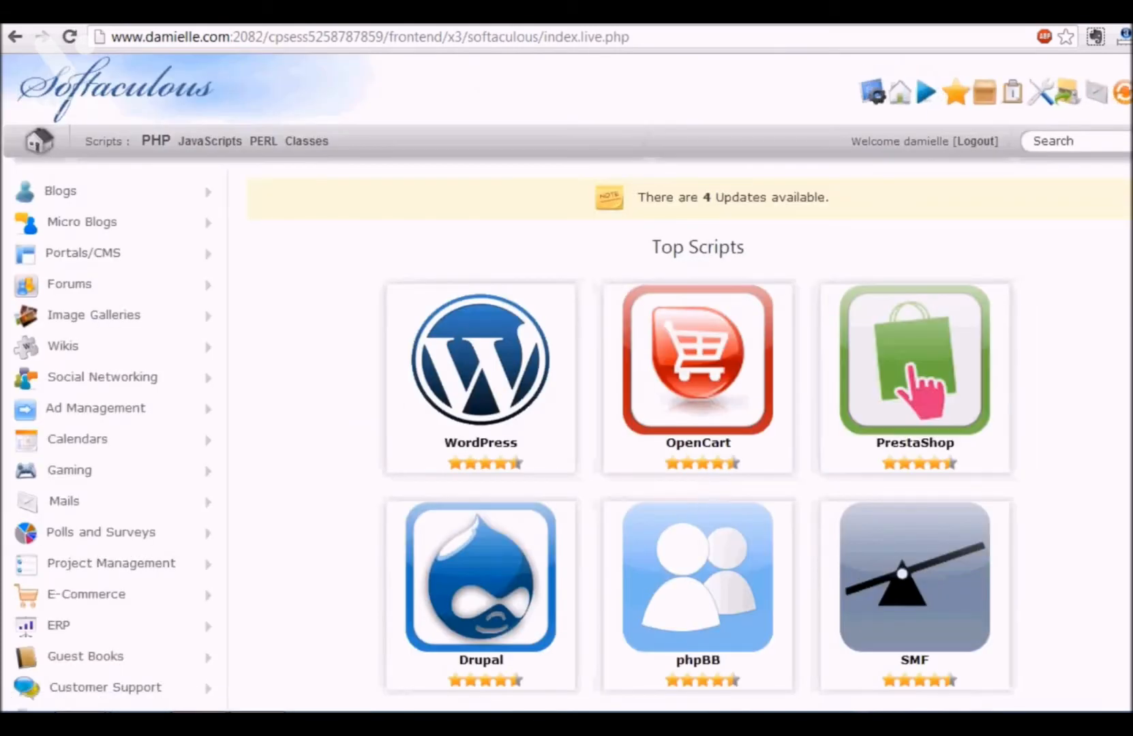
pyautogui.scroll(-3, 567, 382)
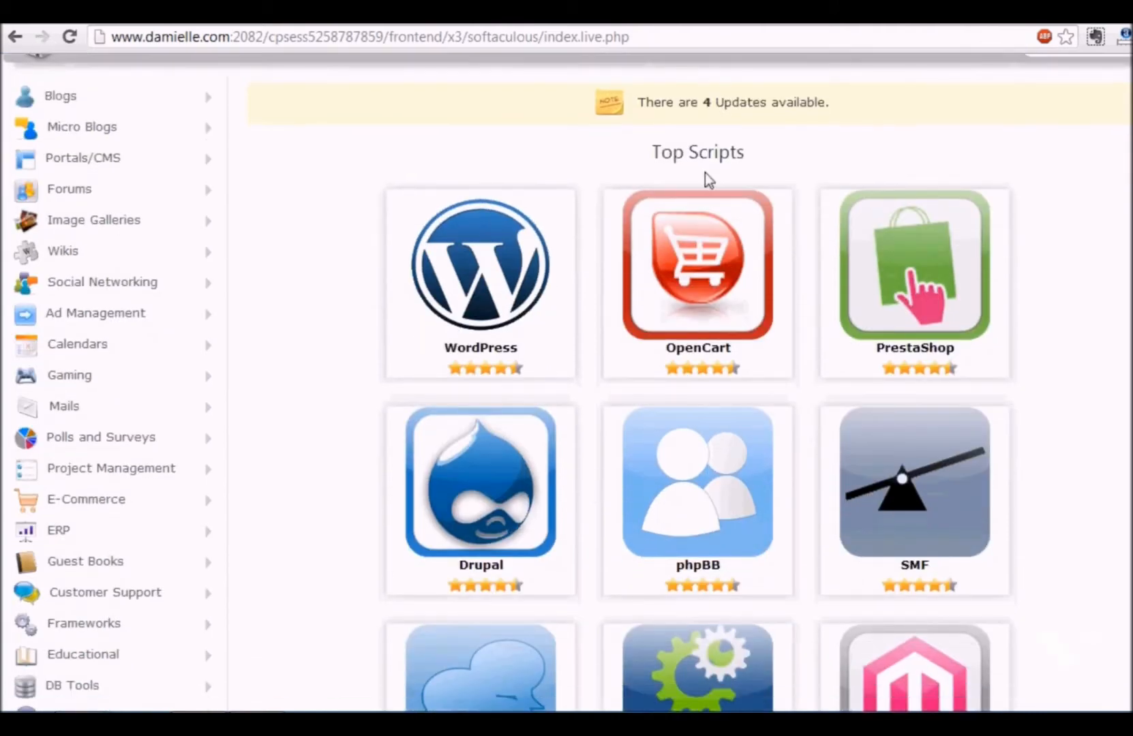
pyautogui.moveTo(465, 268)
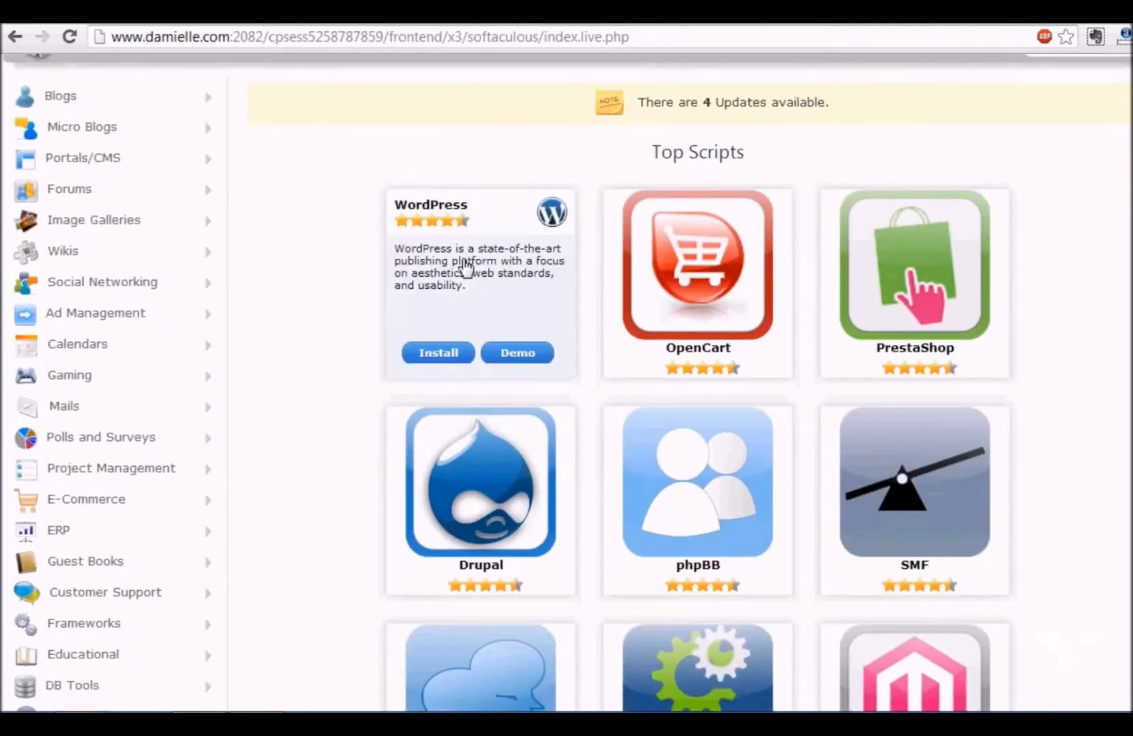
pyautogui.click(436, 367)
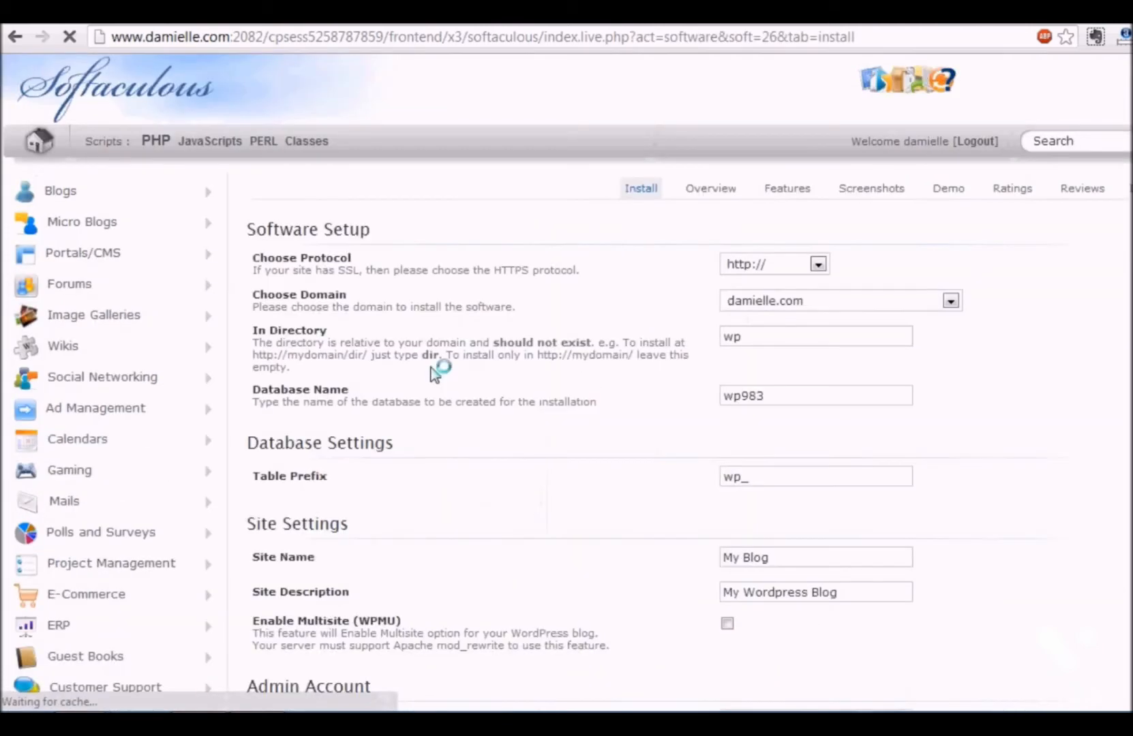
# Step: Choose wpvideosidekick.com as the domain and change the install directory from wp to blog
pyautogui.click(859, 304)
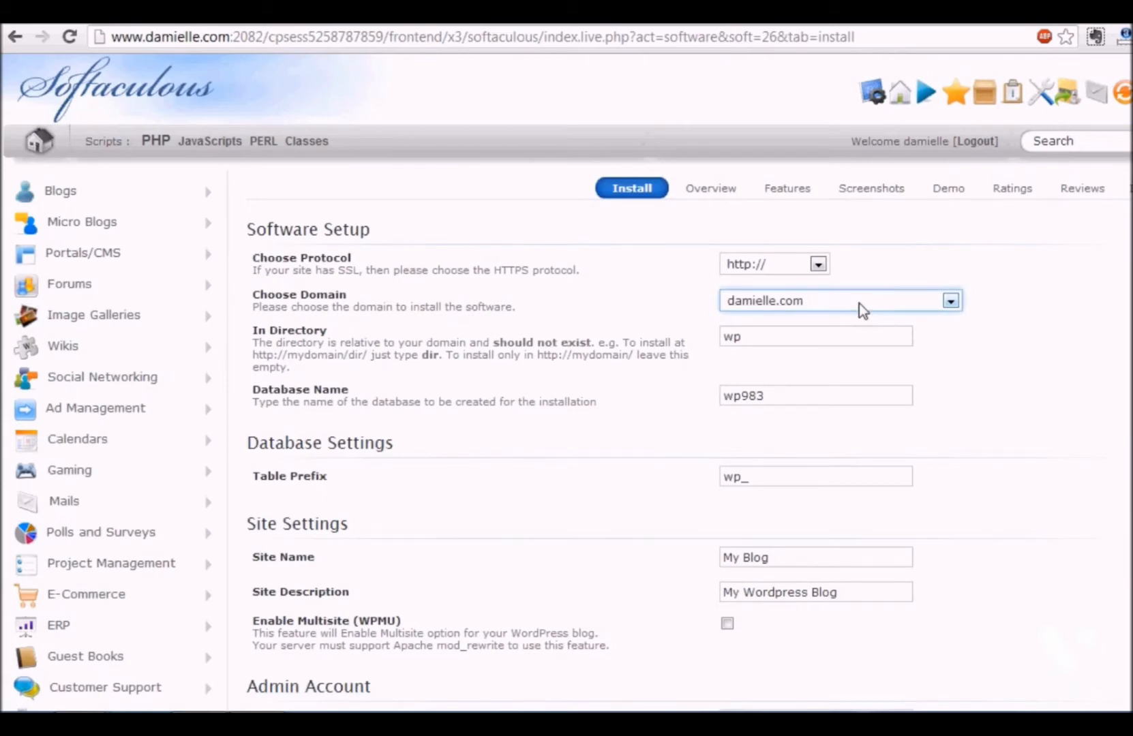
pyautogui.click(859, 304)
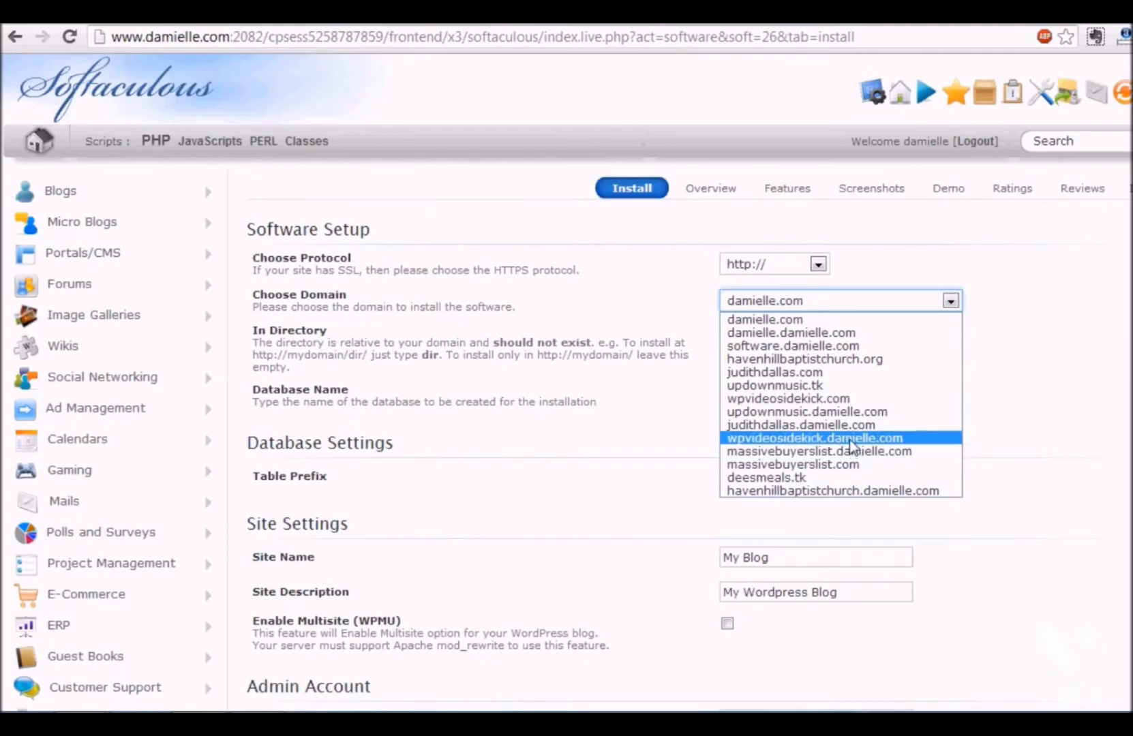
pyautogui.click(835, 399)
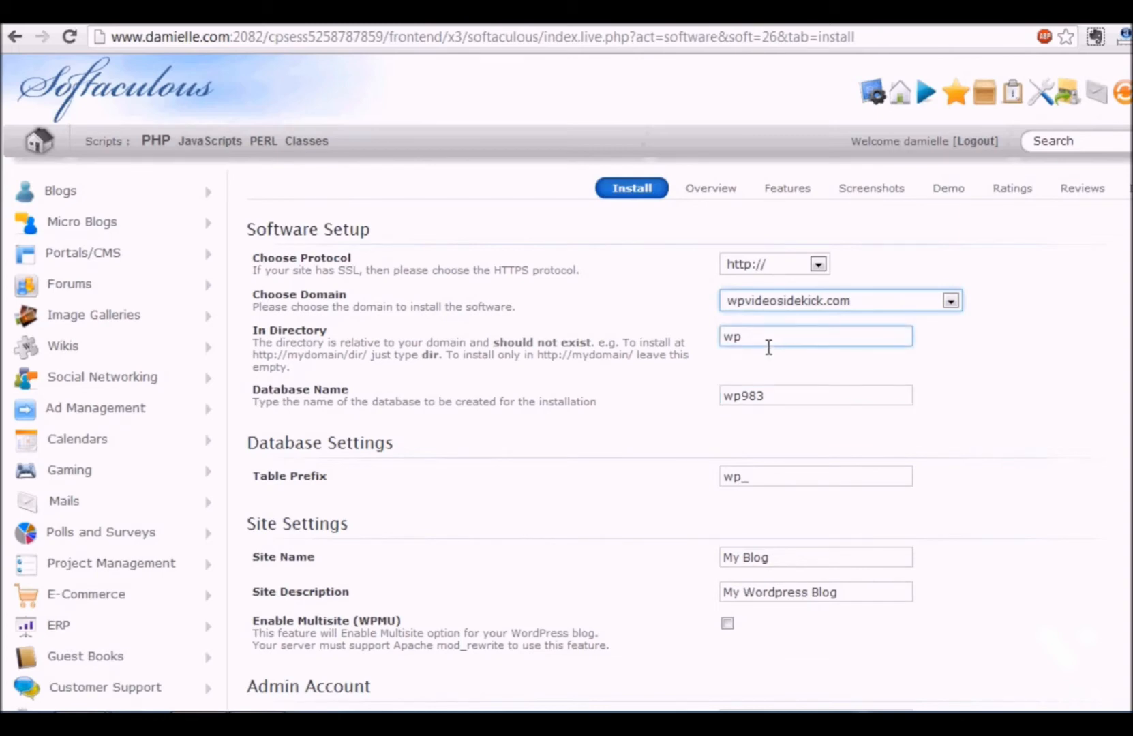
pyautogui.moveTo(756, 371); pyautogui.dragTo(717, 371)
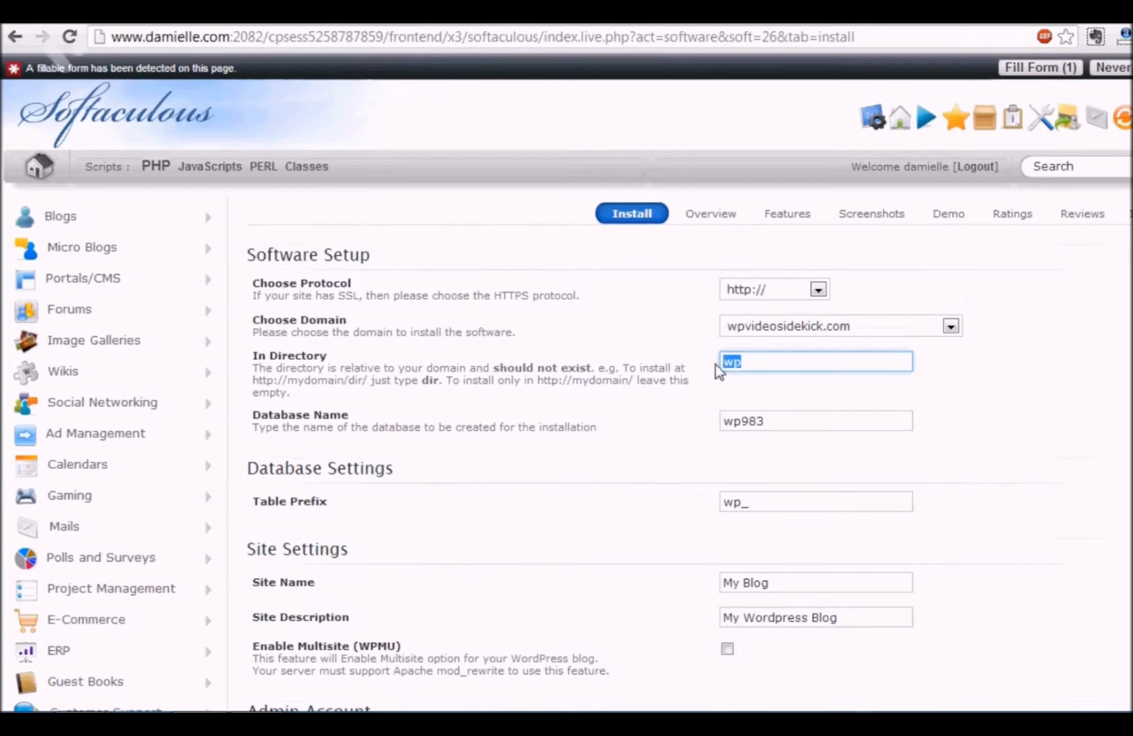
pyautogui.press('BackSpace')
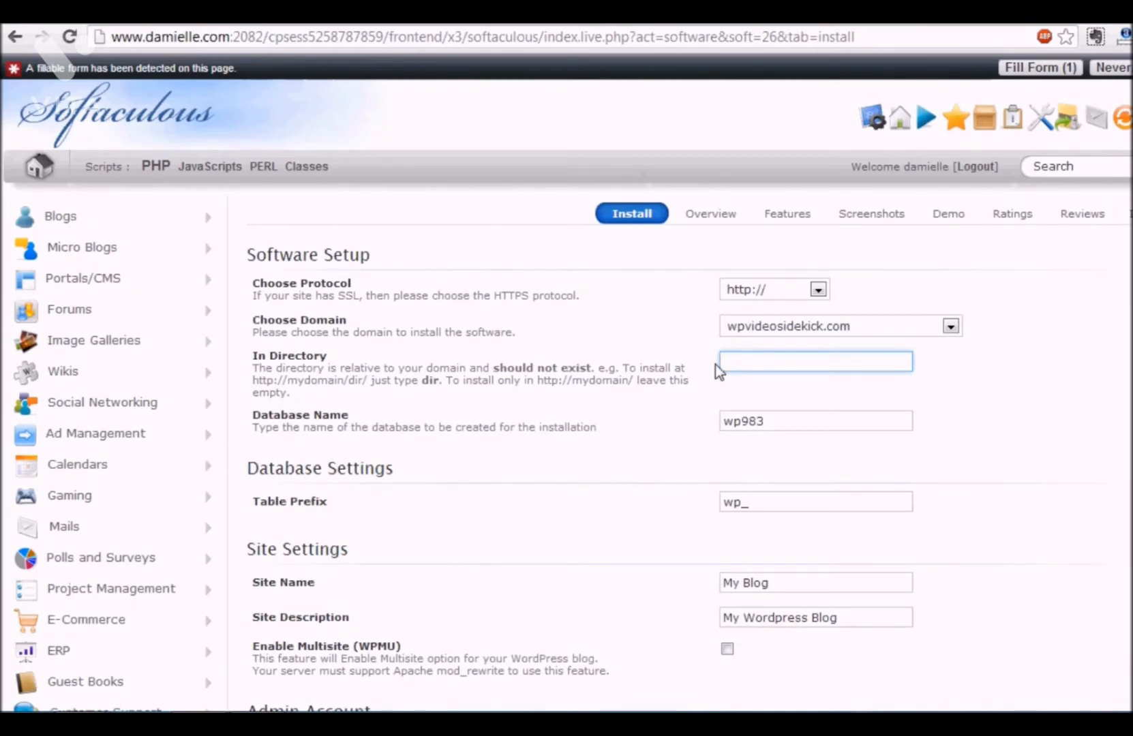
pyautogui.write('blog')
# Step: Replace 'My Blog' with 'WP Video Sidekick' and set the description to 'Become A WP Pro'
pyautogui.scroll(-2, 566, 382)
pyautogui.scroll(-4, 567, 381)
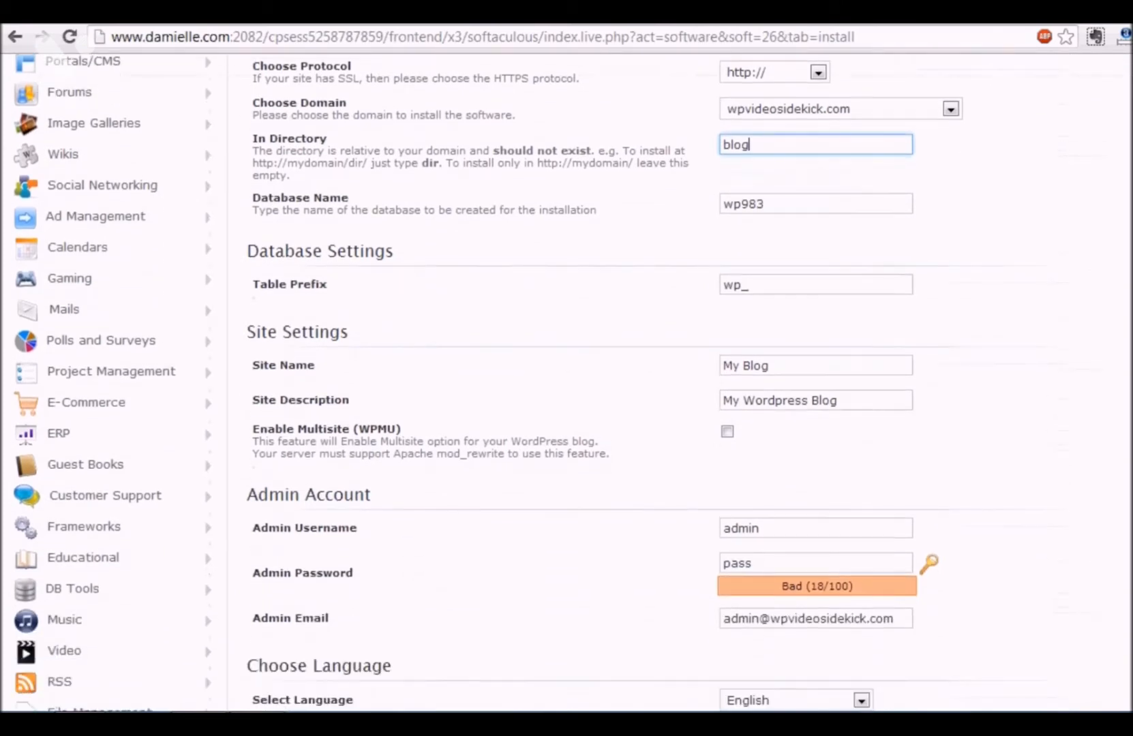
pyautogui.click(757, 373)
pyautogui.moveTo(757, 374); pyautogui.dragTo(716, 369)
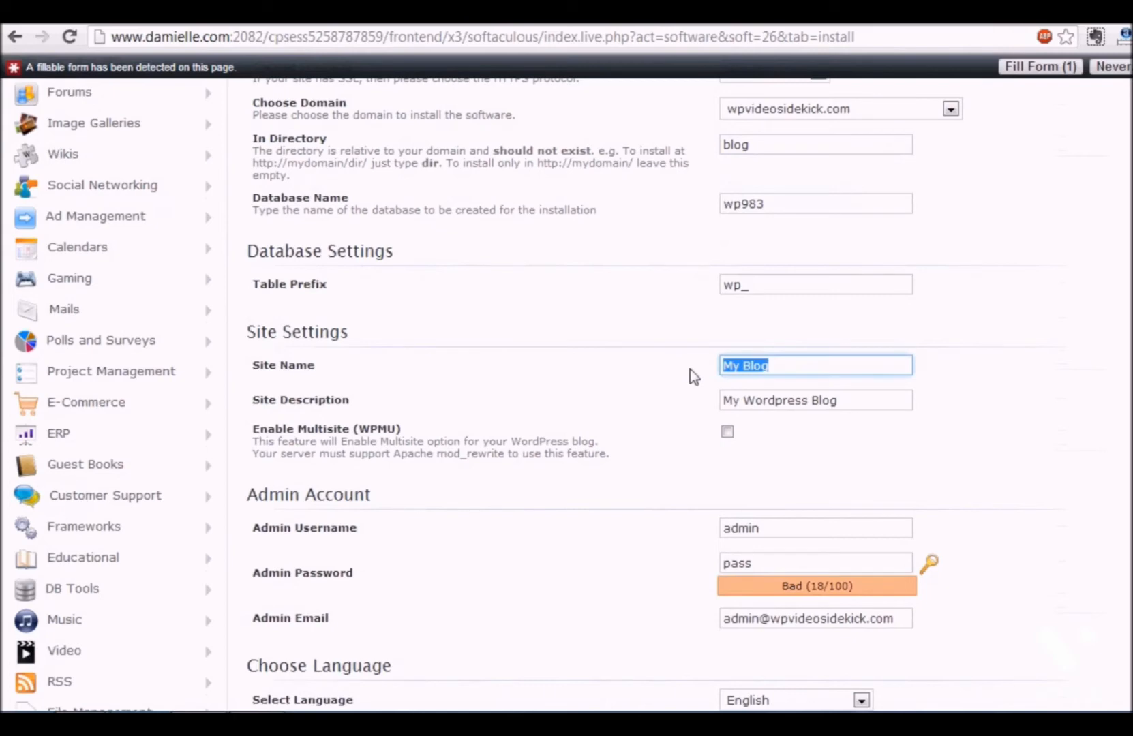
pyautogui.write('WP Video Side')
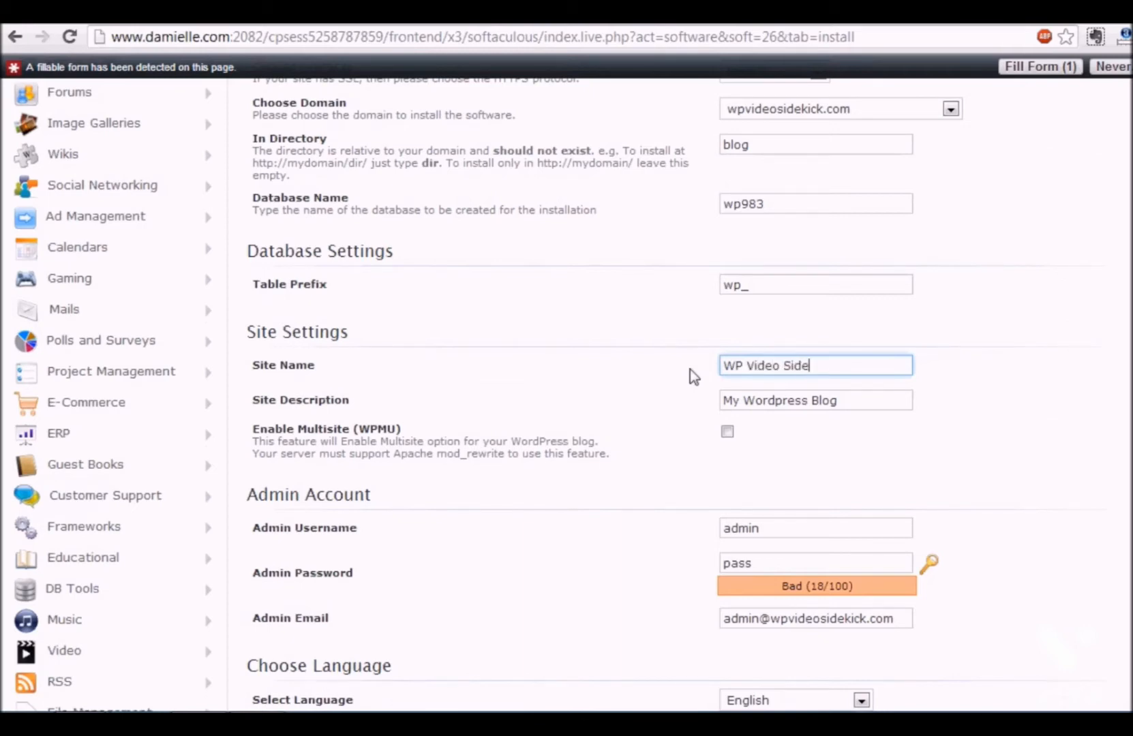
pyautogui.write('kick')
pyautogui.moveTo(872, 413); pyautogui.dragTo(582, 417)
pyautogui.write('Be')
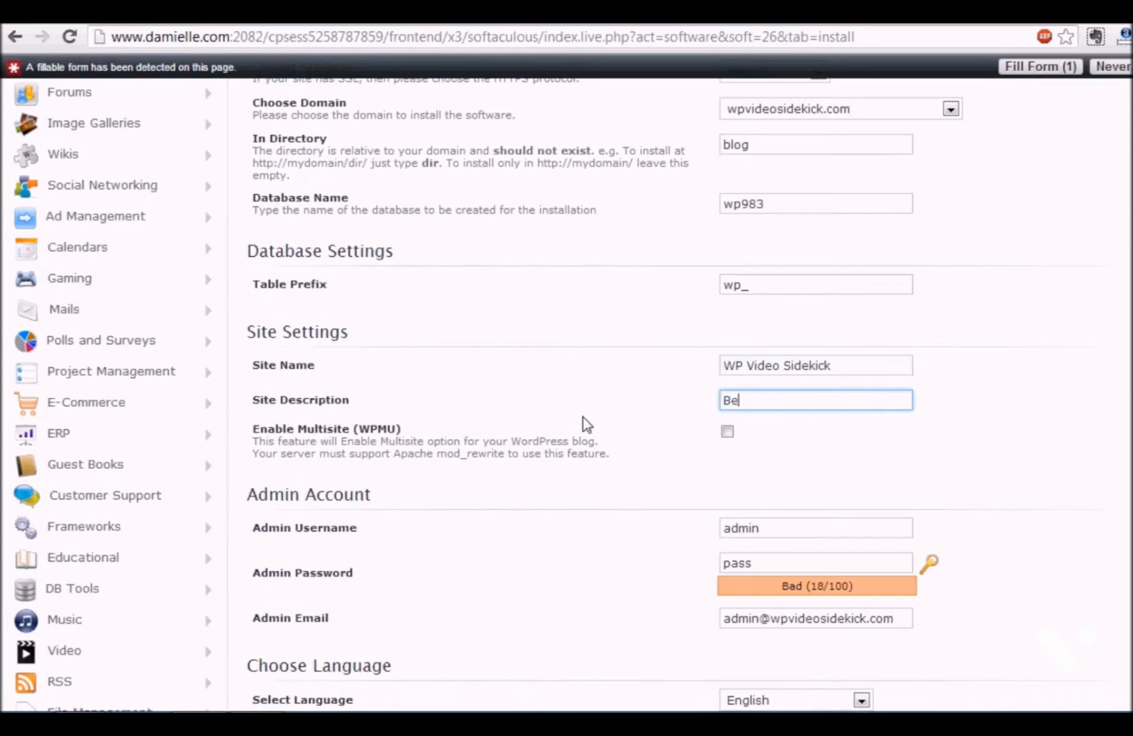
pyautogui.write('come A WP Pro')
pyautogui.scroll(-3, 863, 290)
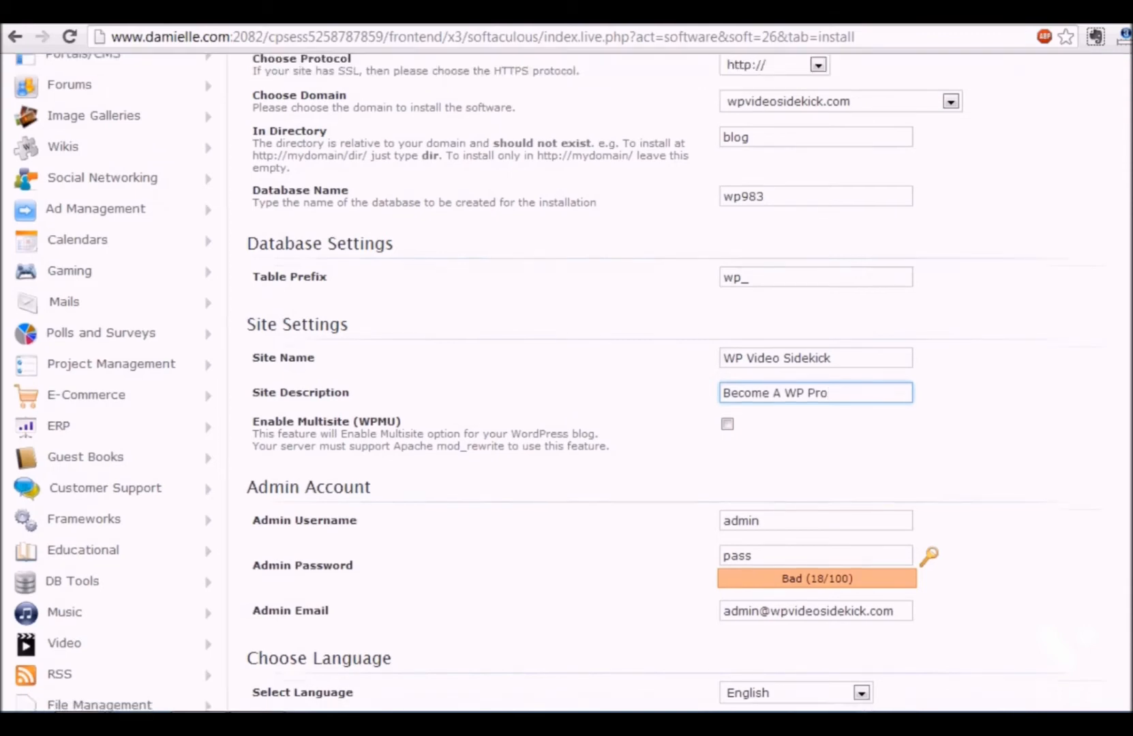
# Step: Keep the admin username 'admin' and replace the default admin password with a new one
pyautogui.click(785, 307)
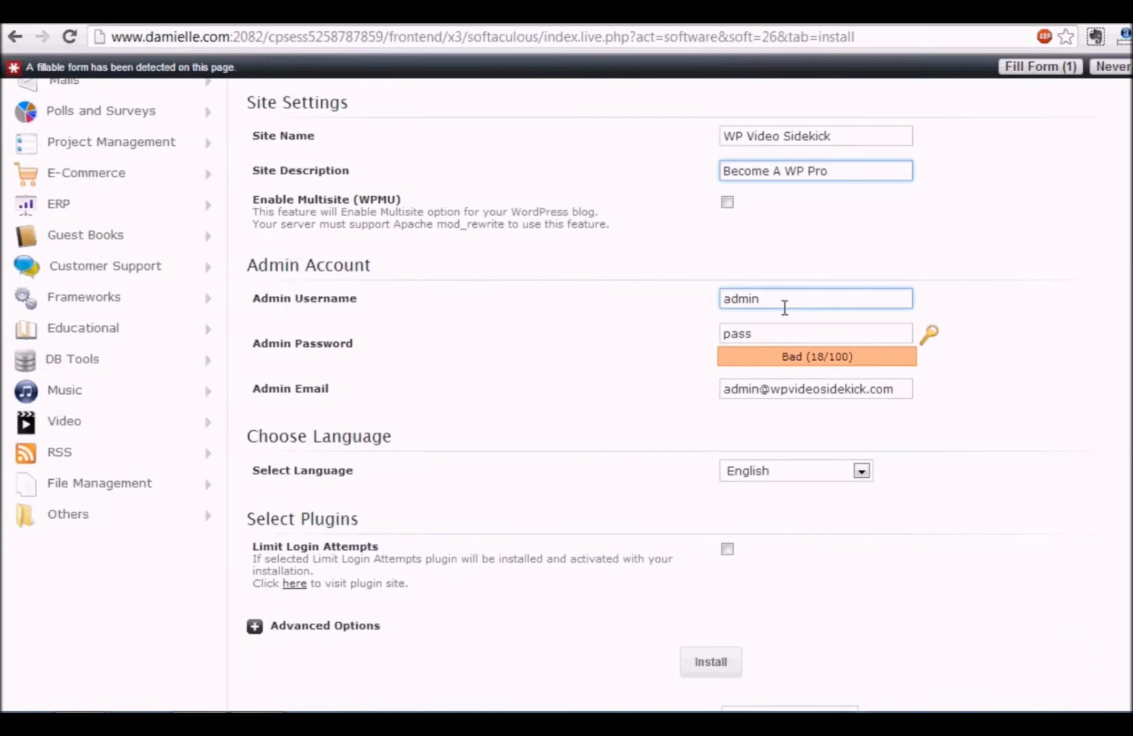
pyautogui.click(785, 306)
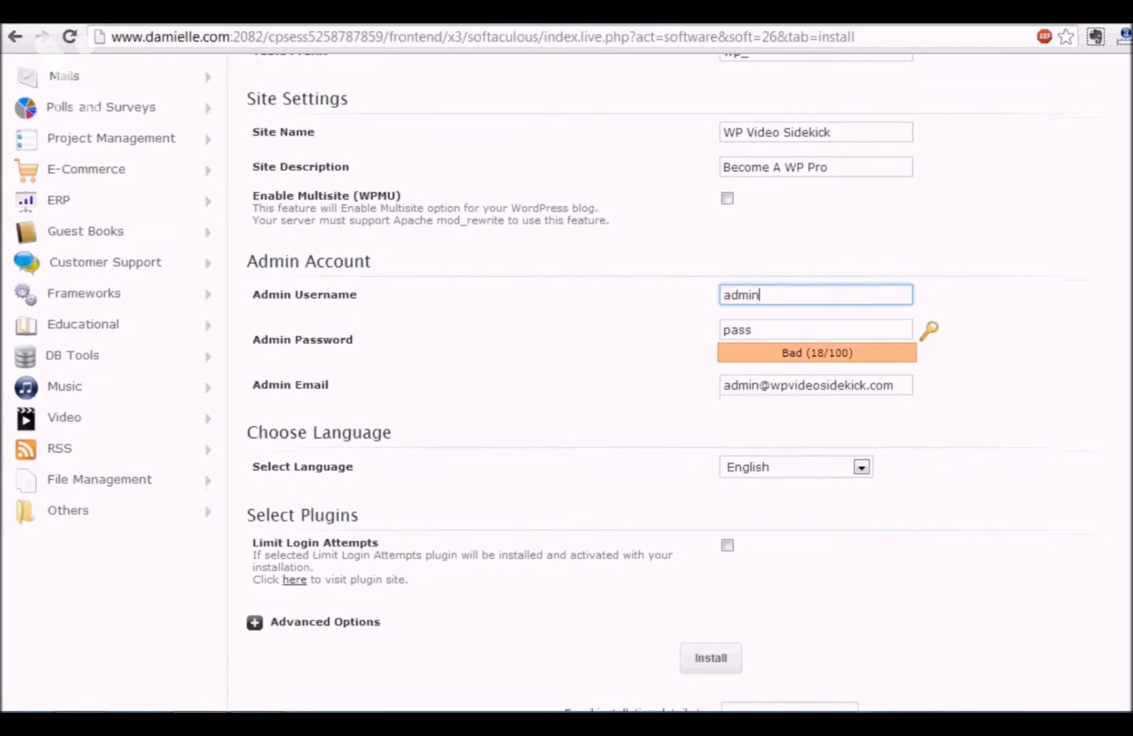
pyautogui.scroll(-2, 508, 382)
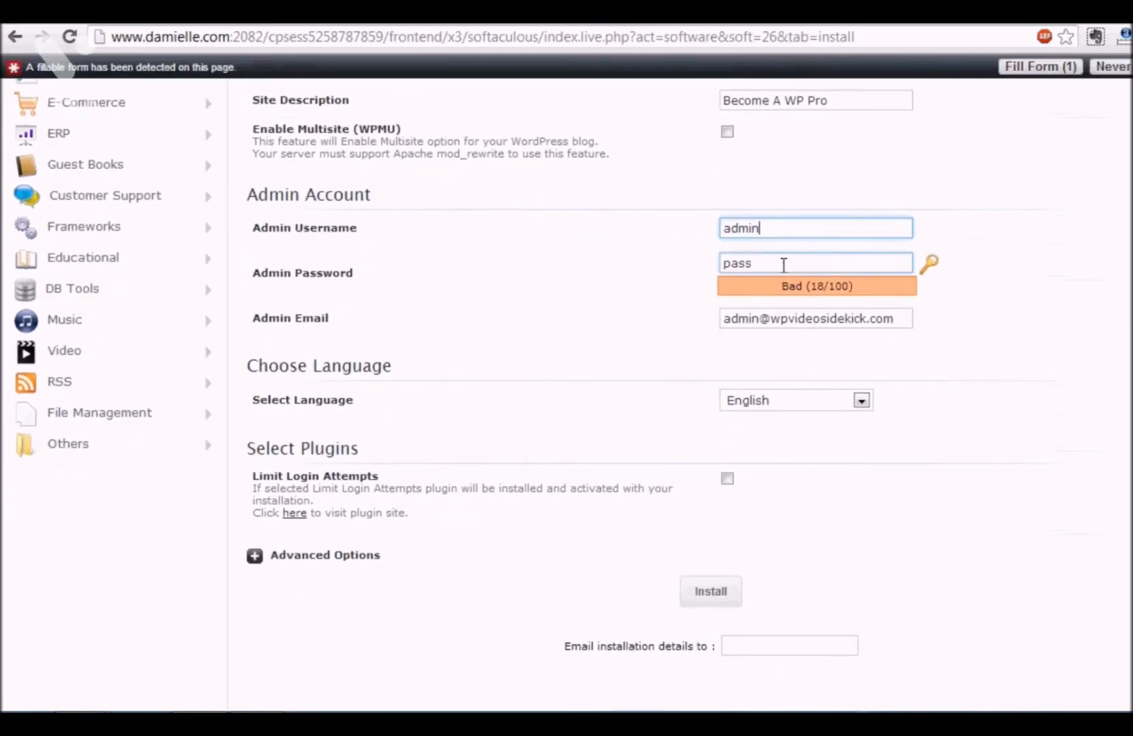
pyautogui.moveTo(752, 264); pyautogui.dragTo(697, 280)
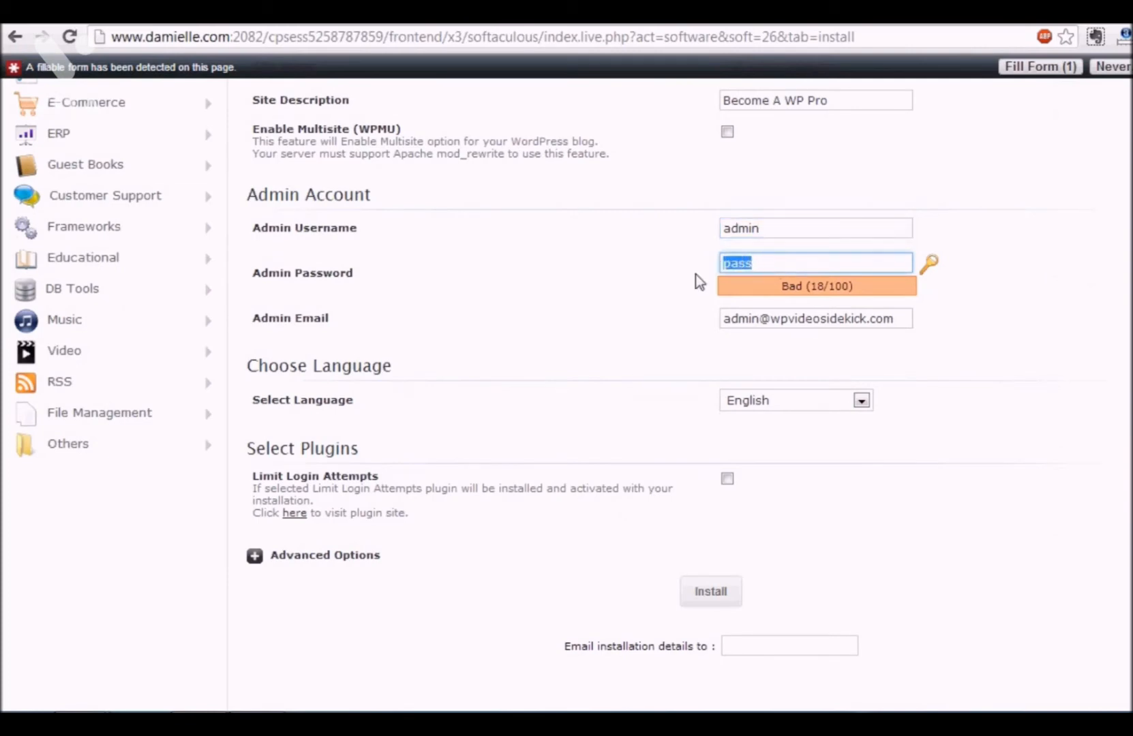
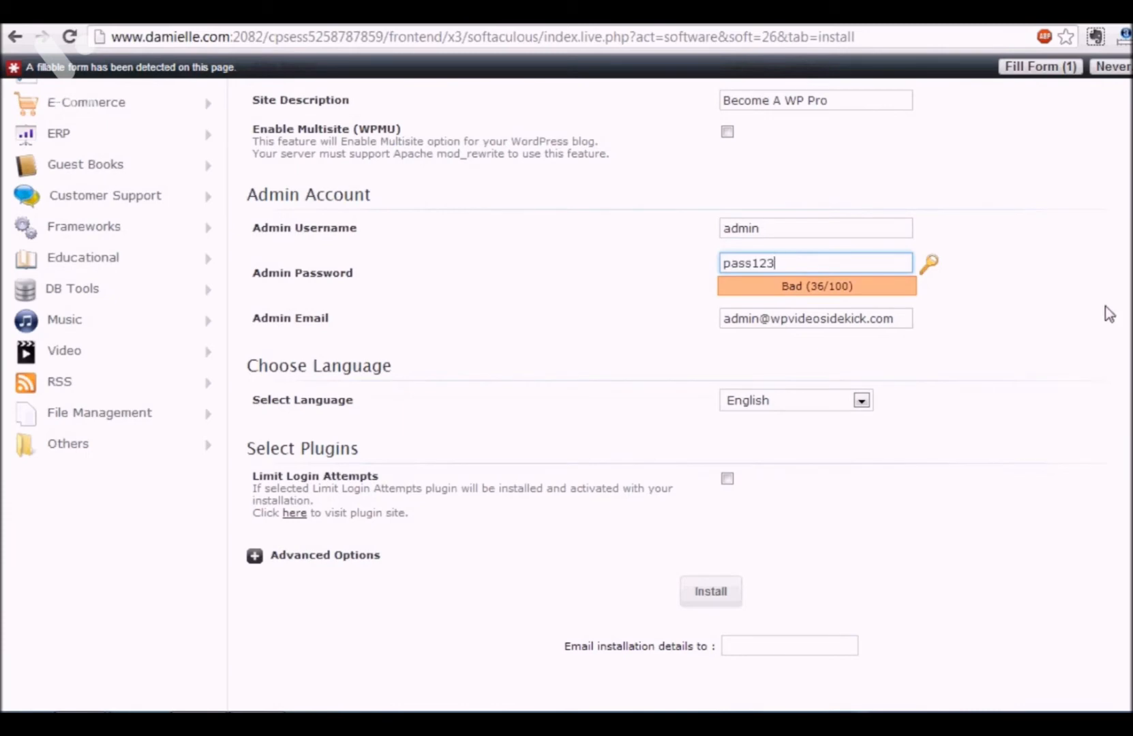
# Step: Replace the default admin e-mail with the site owner's e-mail address
pyautogui.moveTo(903, 322); pyautogui.dragTo(656, 343)
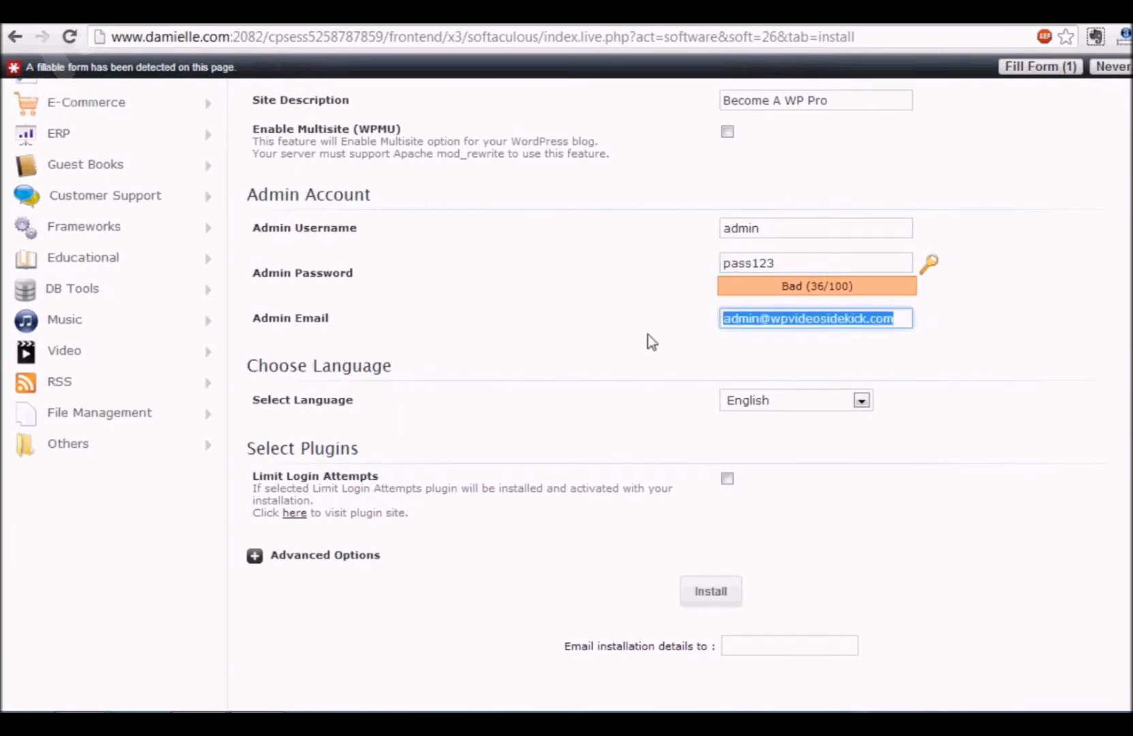
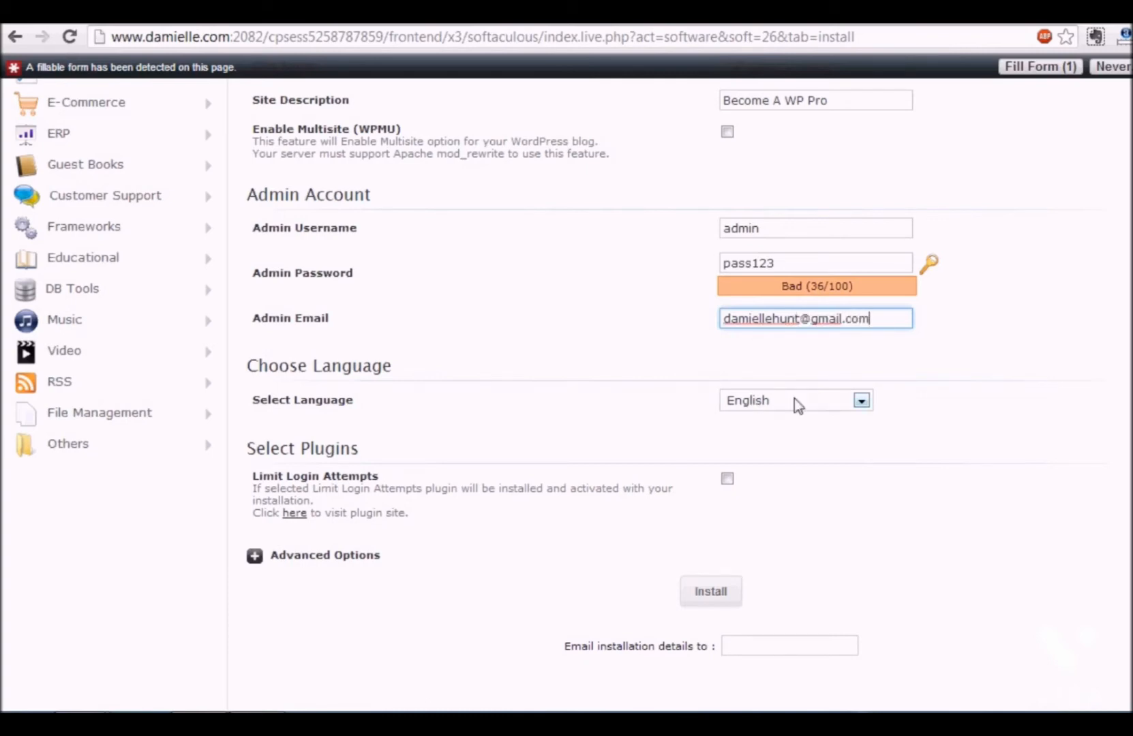
pyautogui.scroll(-3, 567, 382)
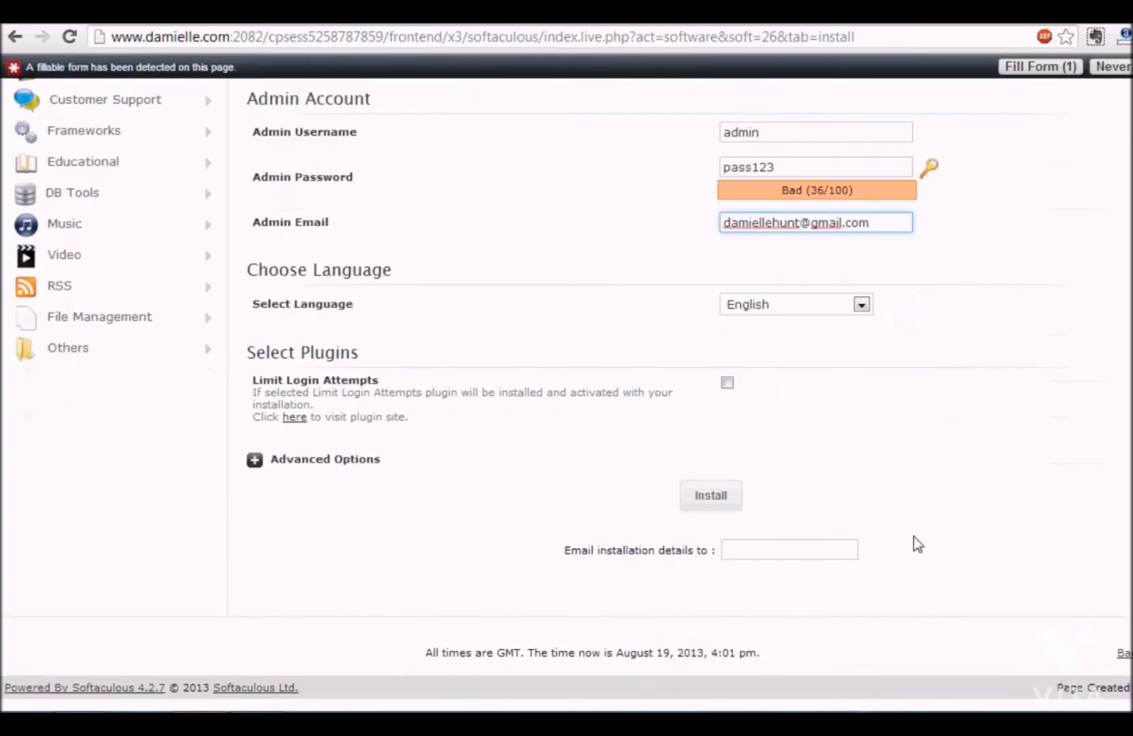
# Step: Run the WordPress installation into wpvideosidekick.com/blog
pyautogui.click(713, 497)
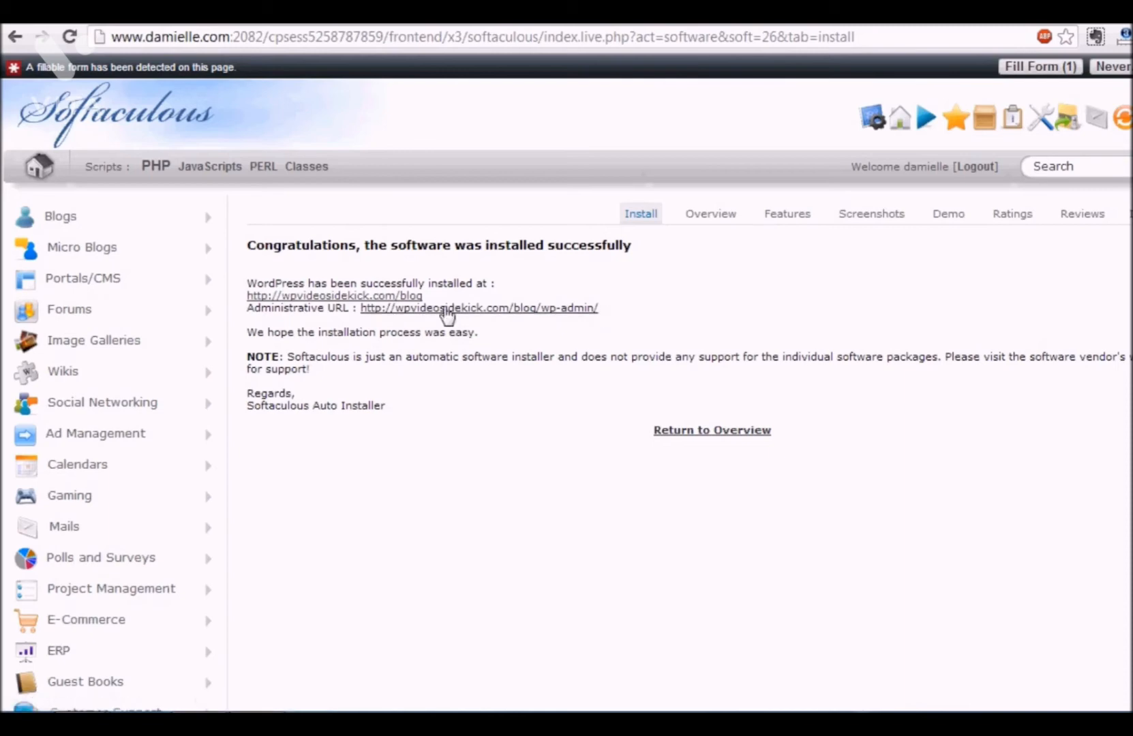
# Step: Open the newly installed blog and look over its front page
pyautogui.click(386, 300)
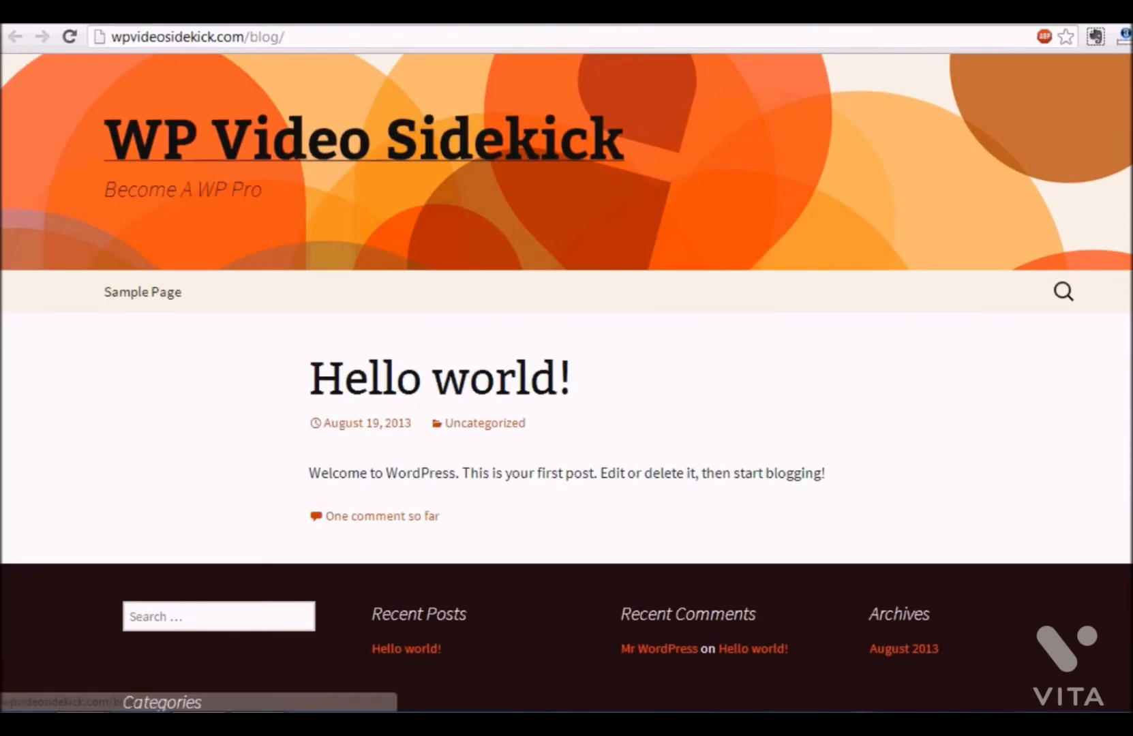
pyautogui.scroll(-5, 567, 382)
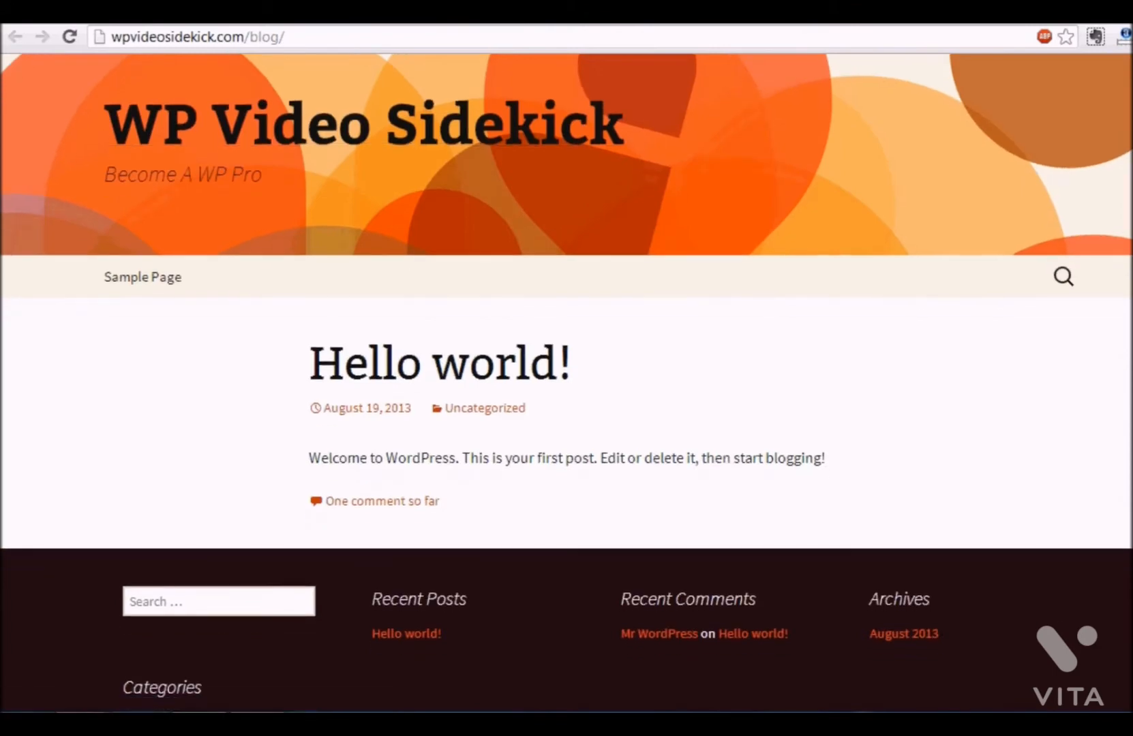
pyautogui.scroll(5, 567, 382)
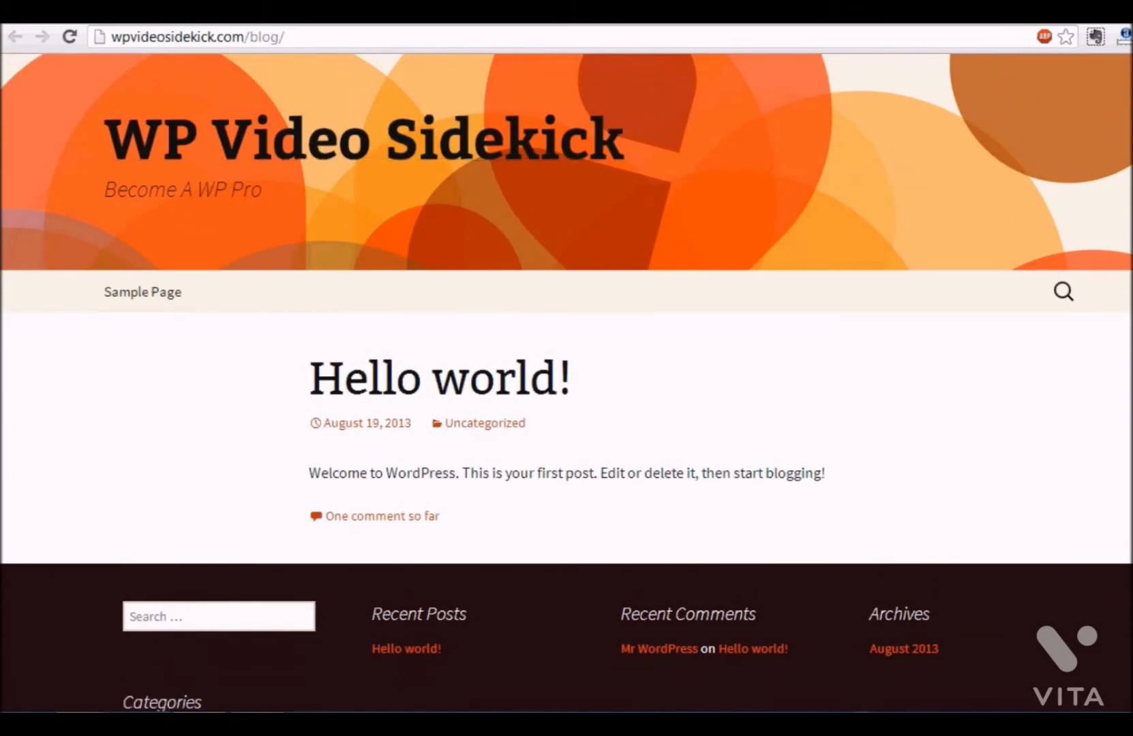
pyautogui.scroll(-3, 567, 382)
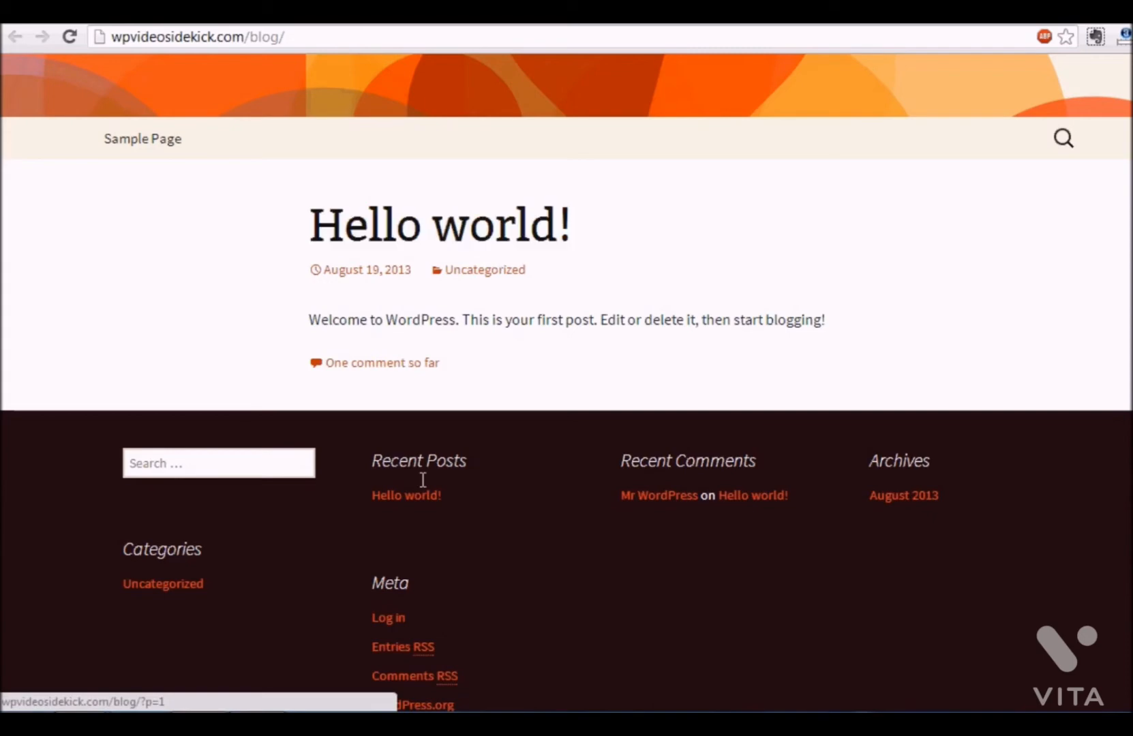
pyautogui.scroll(-3, 567, 382)
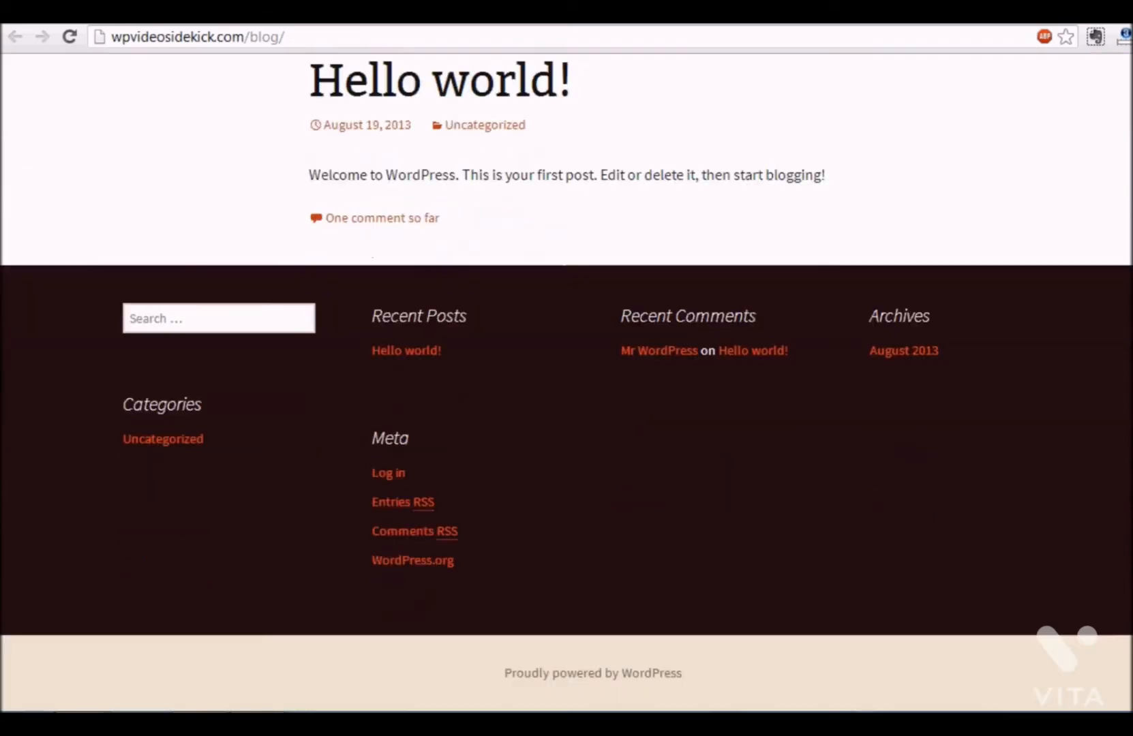
pyautogui.scroll(3, 567, 382)
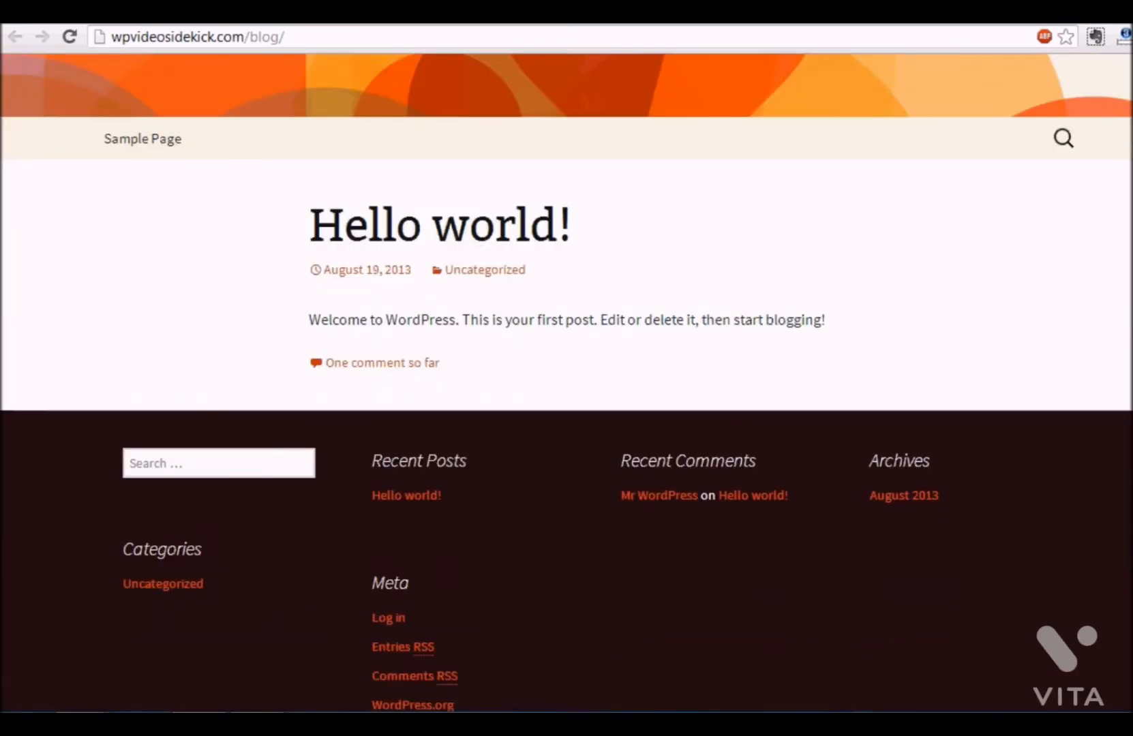
pyautogui.scroll(3, 566, 382)
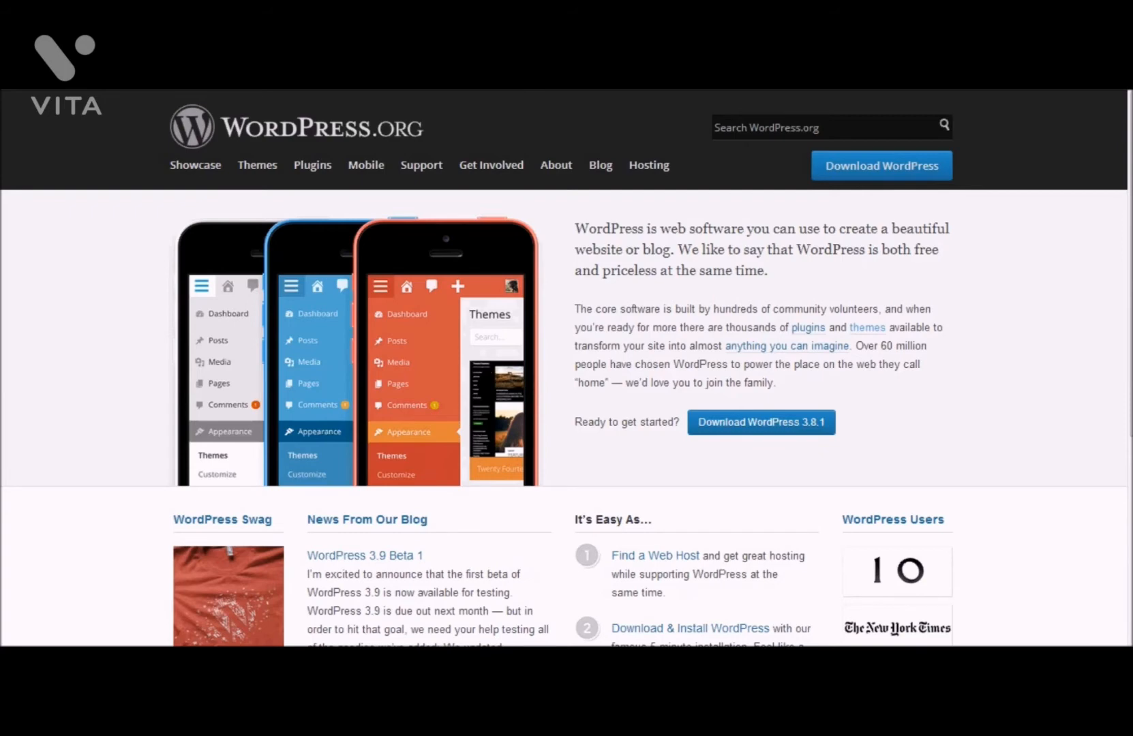
# Step: Download WordPress 3.8.1 from WordPress.org
pyautogui.click(871, 178)
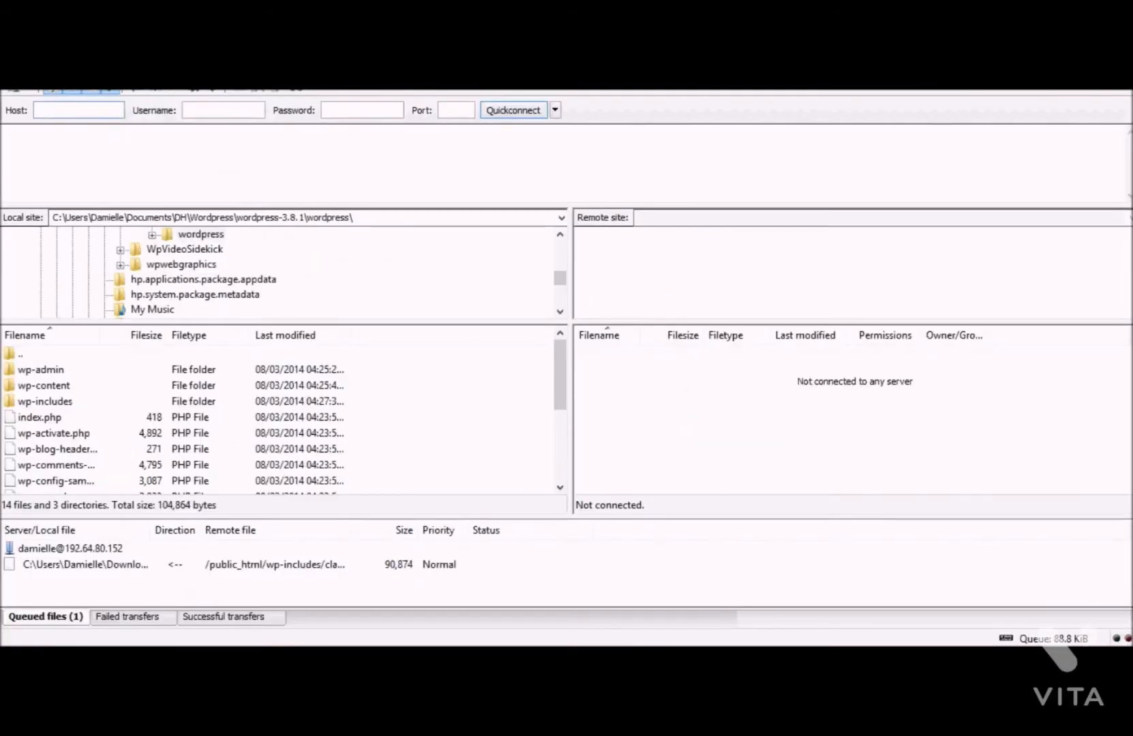
pyautogui.moveTo(117, 643)
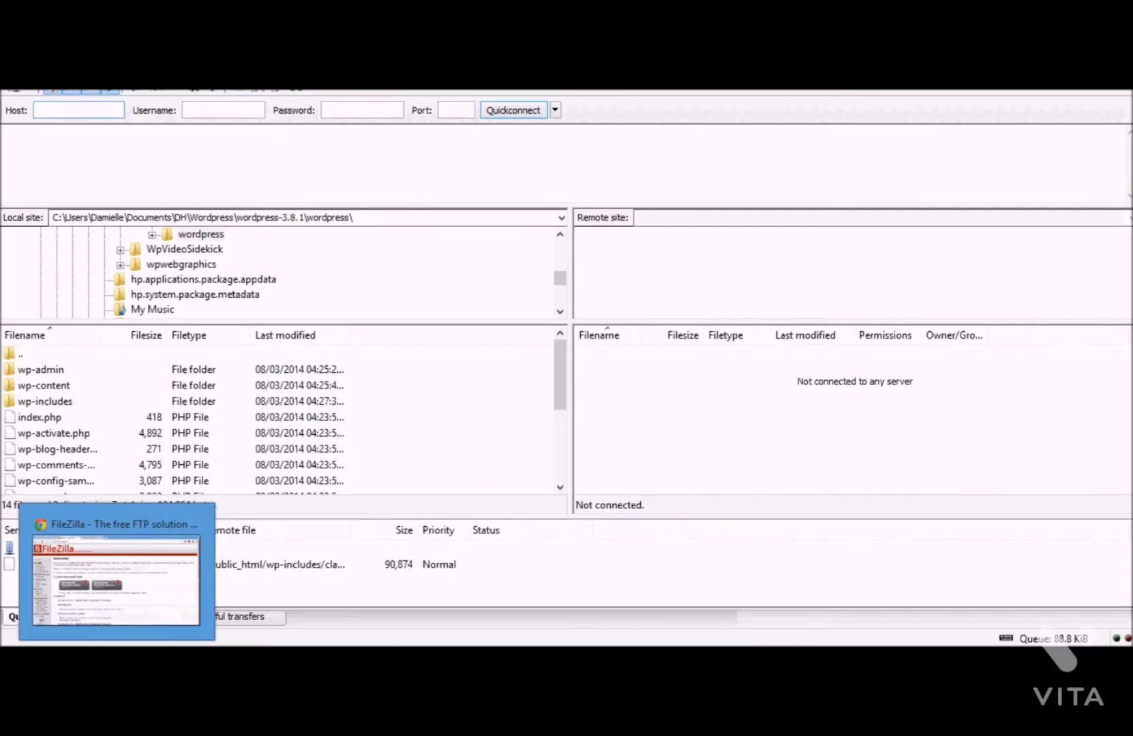
pyautogui.click(117, 583)
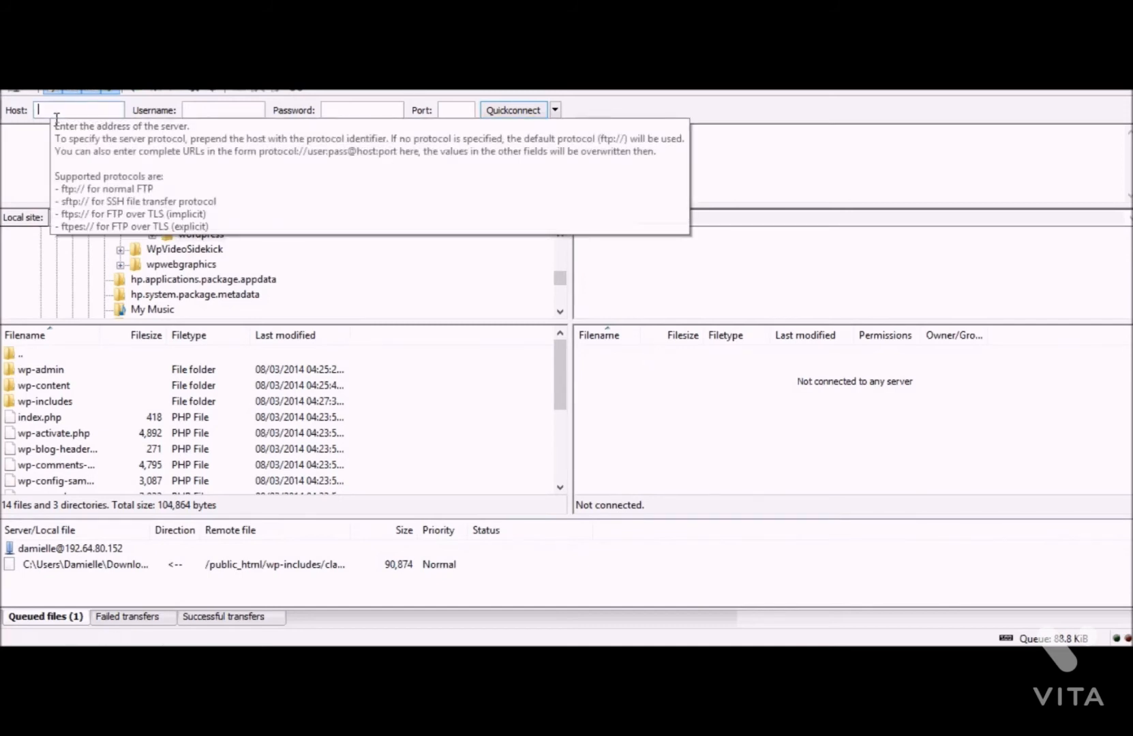
pyautogui.write('ftp')
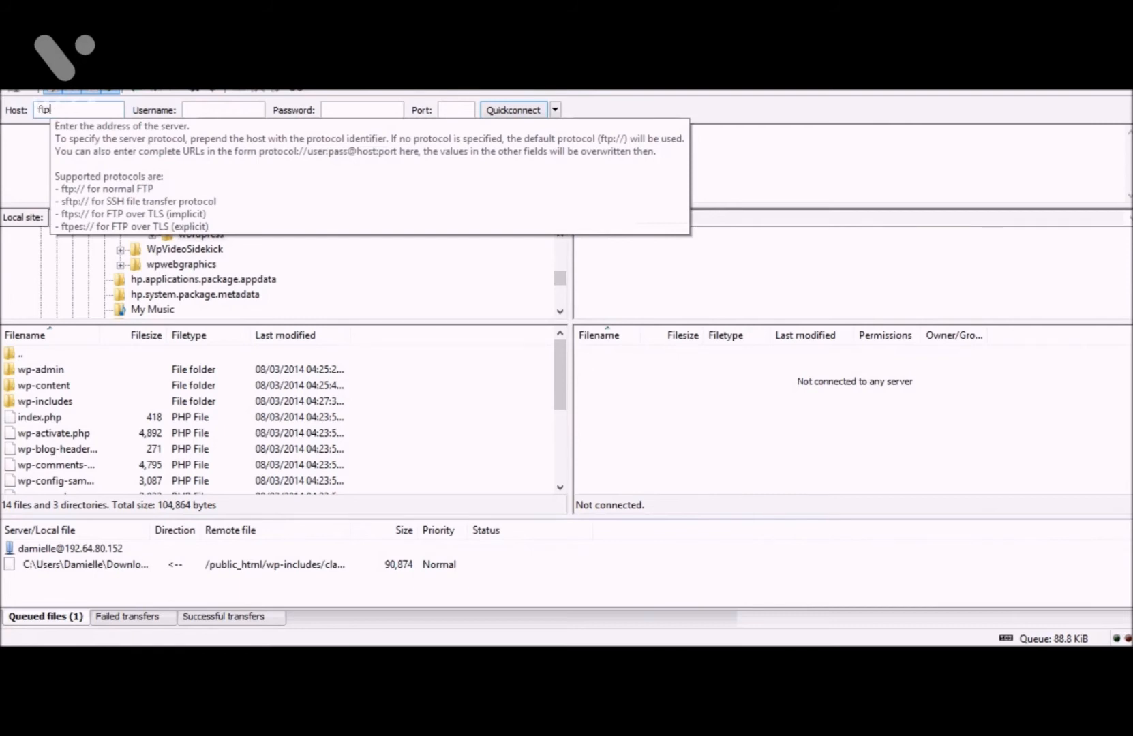
pyautogui.write('.wpv')
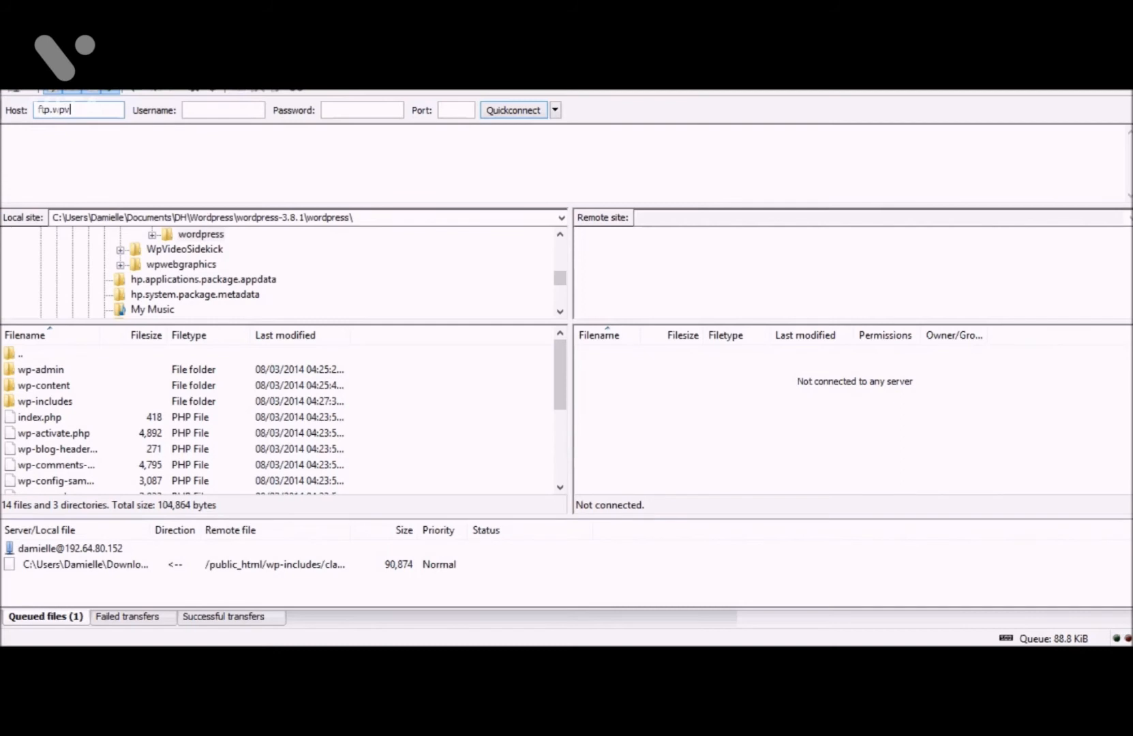
pyautogui.write('ideosidekick.com')
pyautogui.press('Home')
pyautogui.press('End')
pyautogui.click(193, 115)
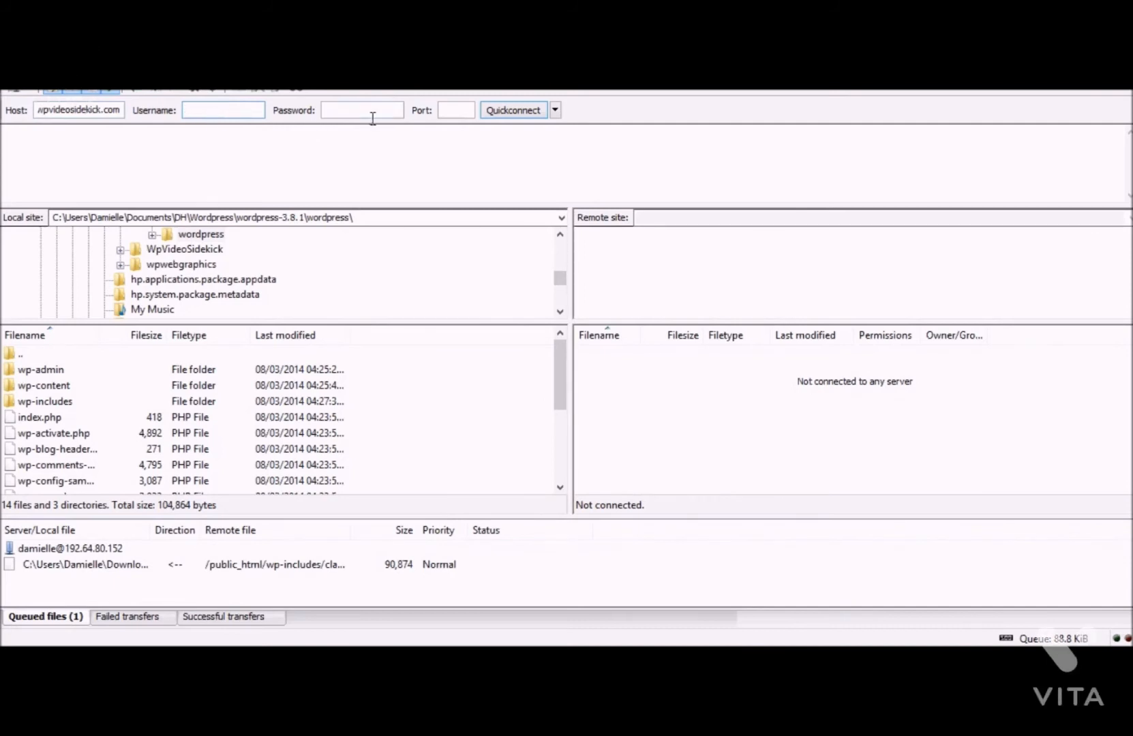
pyautogui.click(461, 117)
pyautogui.moveTo(121, 113); pyautogui.dragTo(2, 129)
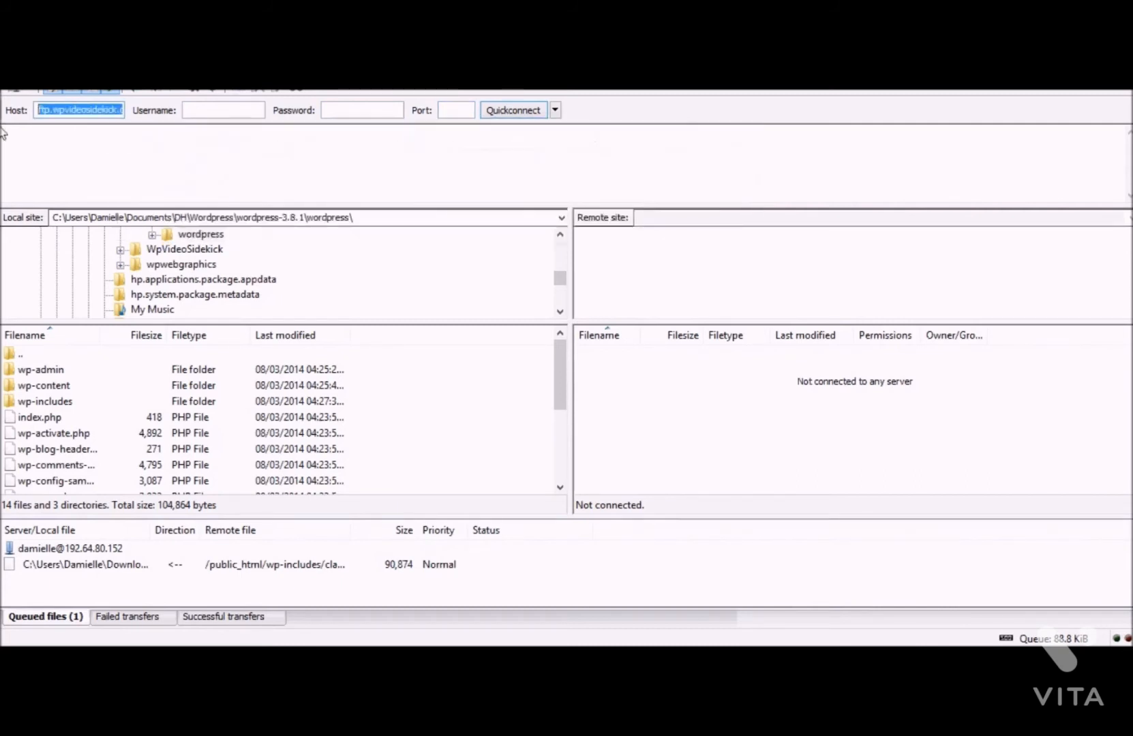
pyautogui.press('Delete')
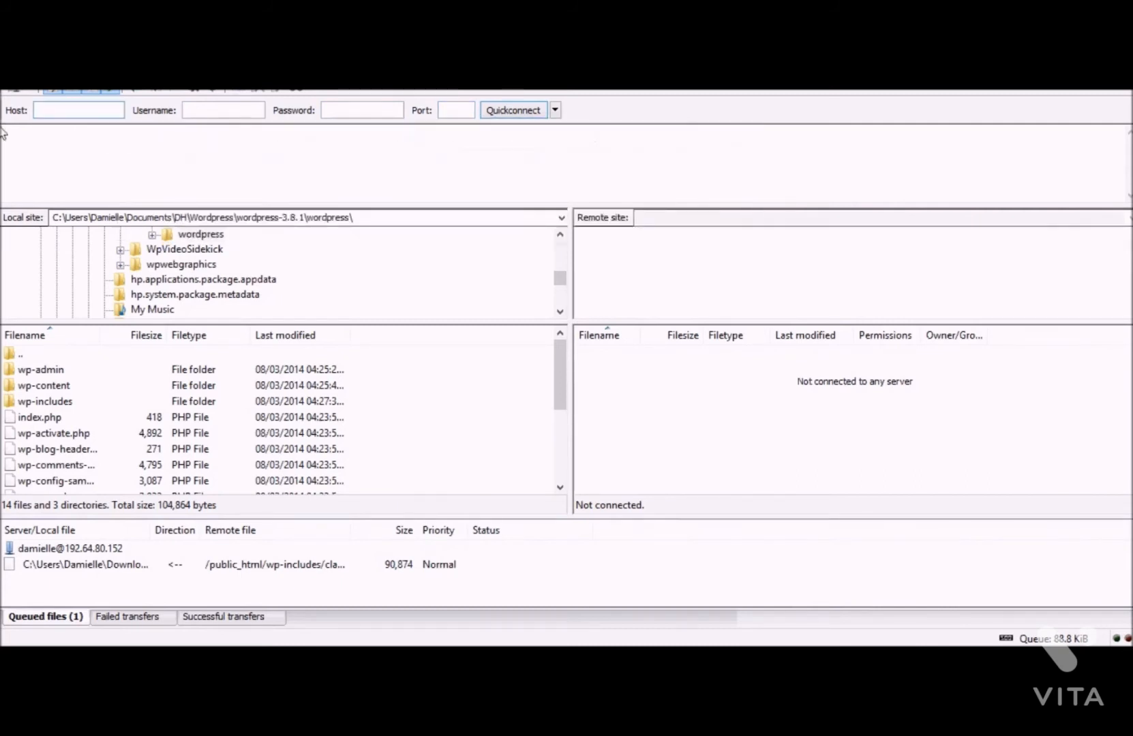
# Step: Dismiss the Quickconnect no-host error and reconnect to the previously used server
pyautogui.click(502, 113)
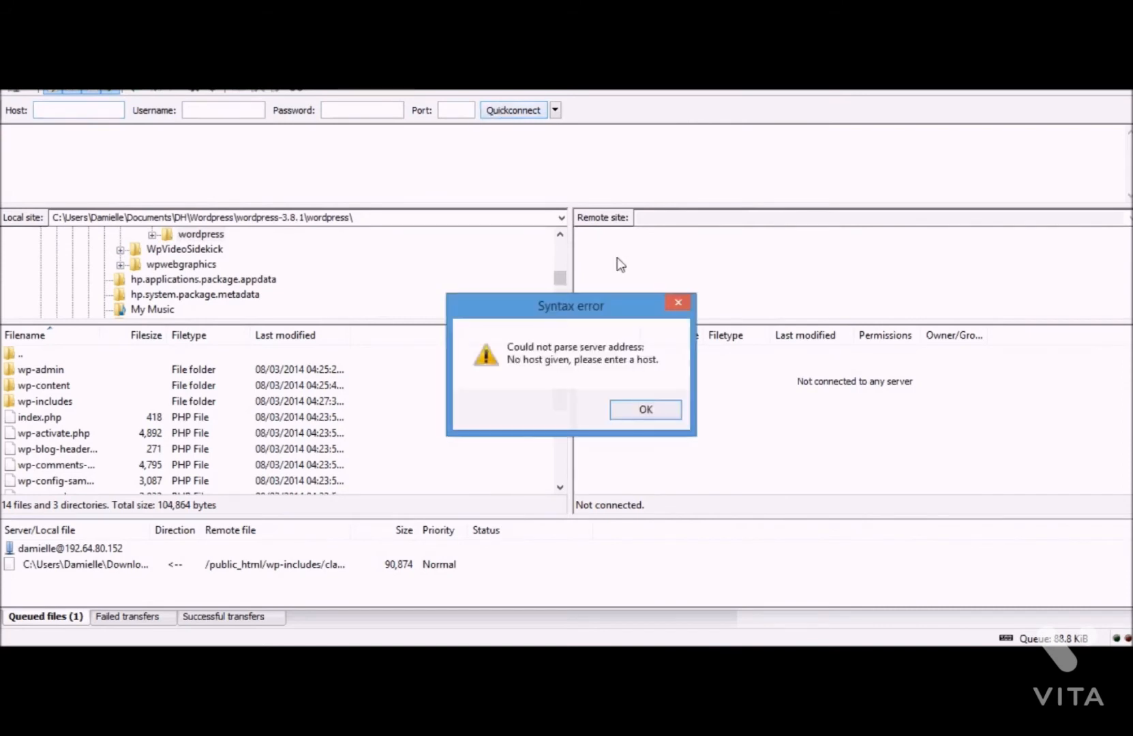
pyautogui.click(631, 411)
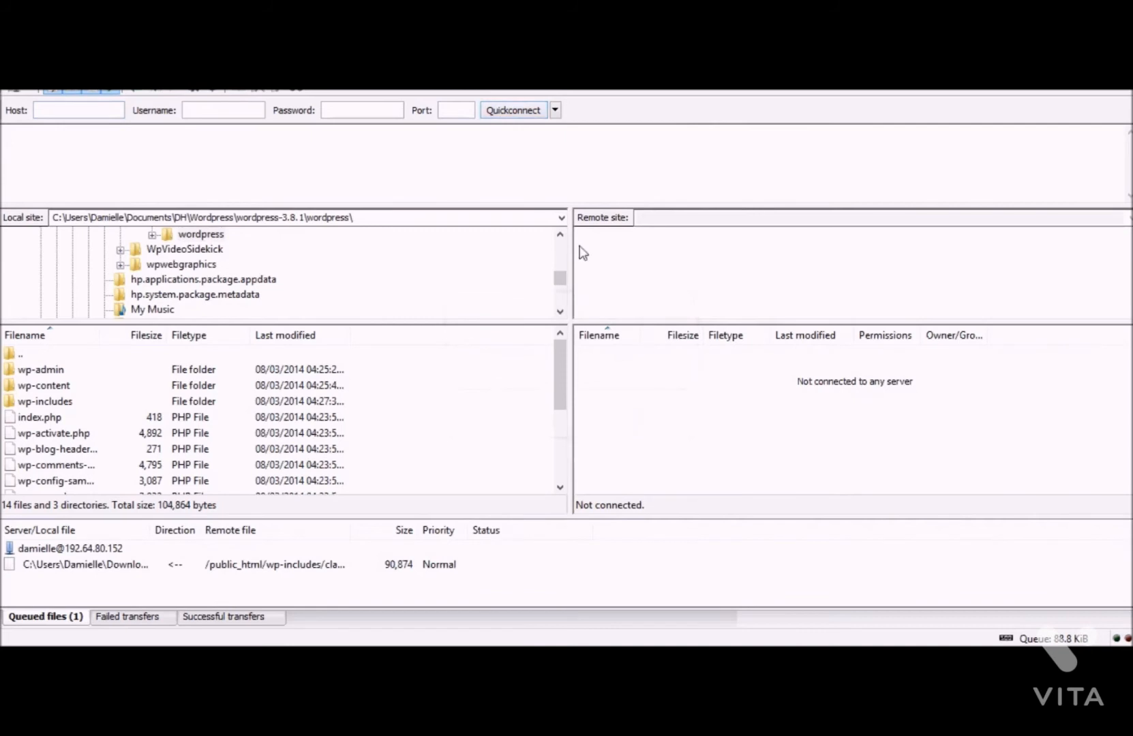
pyautogui.click(212, 91)
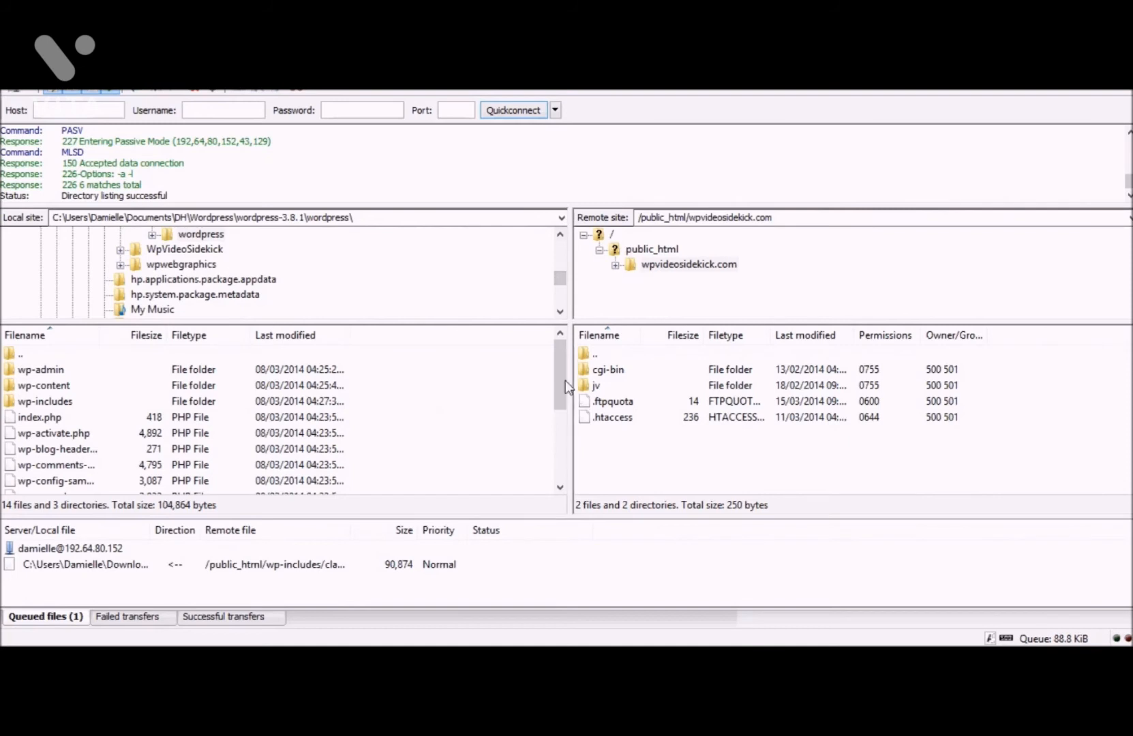
# Step: Go up locally from the wordpress folder to C:\Users and remotely to the server root /
pyautogui.moveTo(560, 387); pyautogui.dragTo(560, 356)
pyautogui.doubleClick(11, 354)
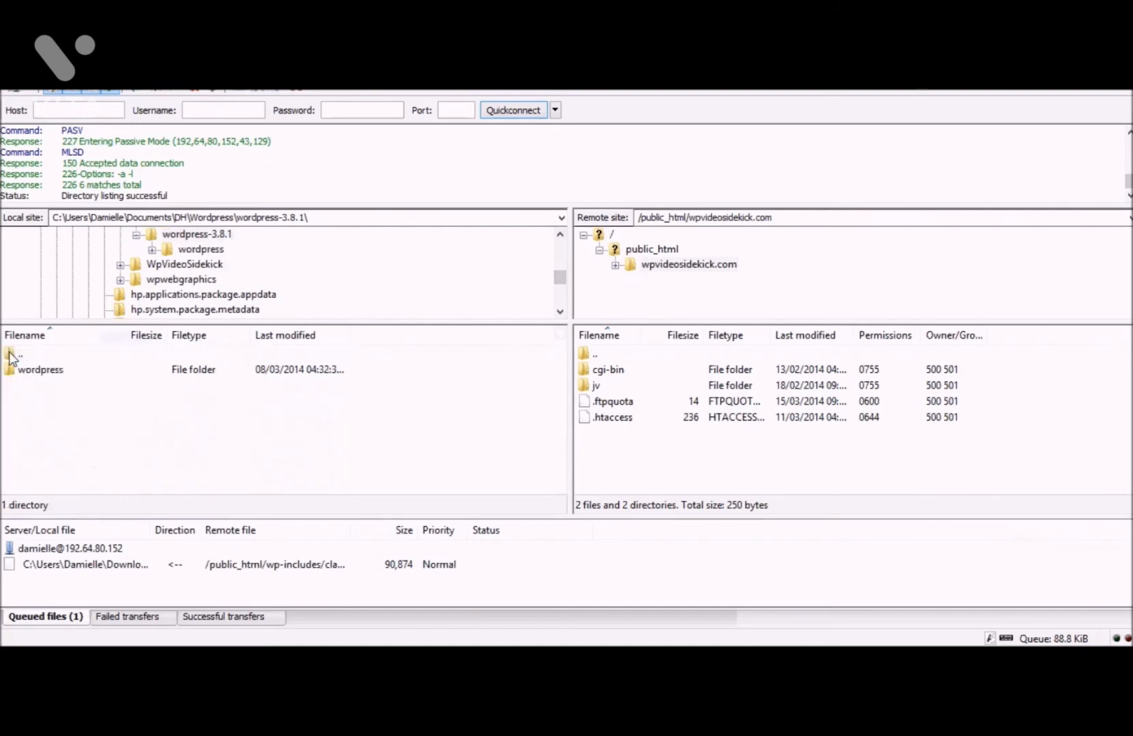
pyautogui.doubleClick(11, 354)
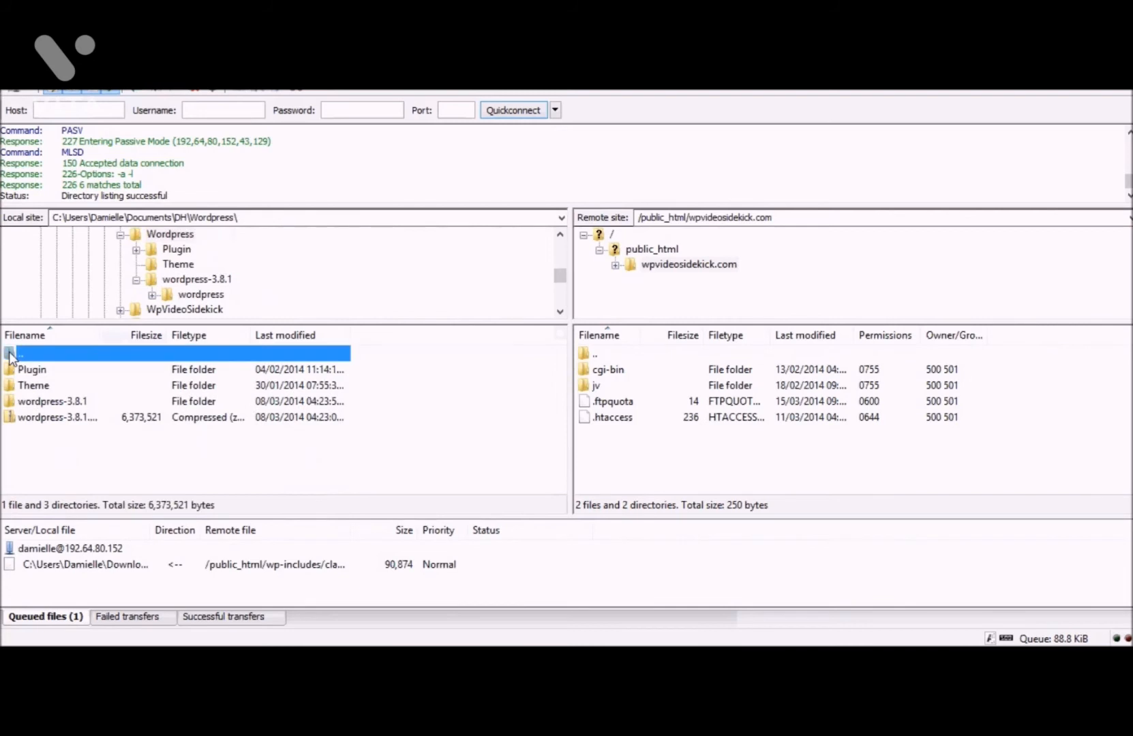
pyautogui.doubleClick(10, 354)
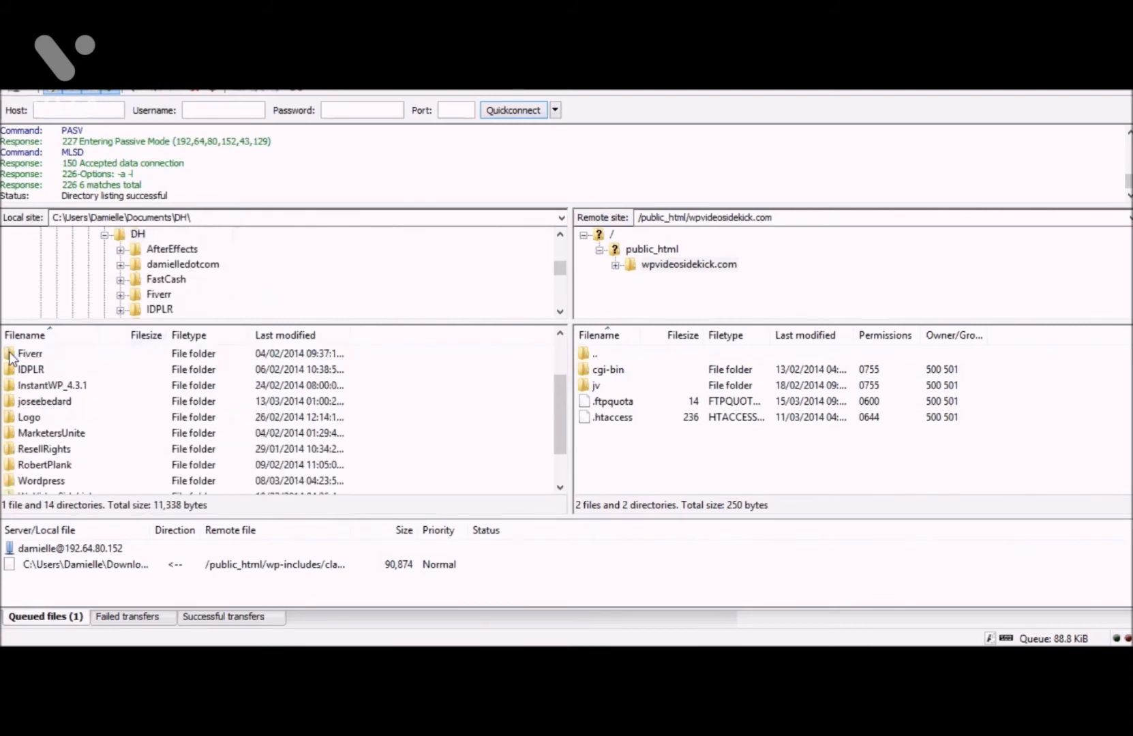
pyautogui.click(12, 356)
pyautogui.moveTo(563, 413); pyautogui.dragTo(570, 350)
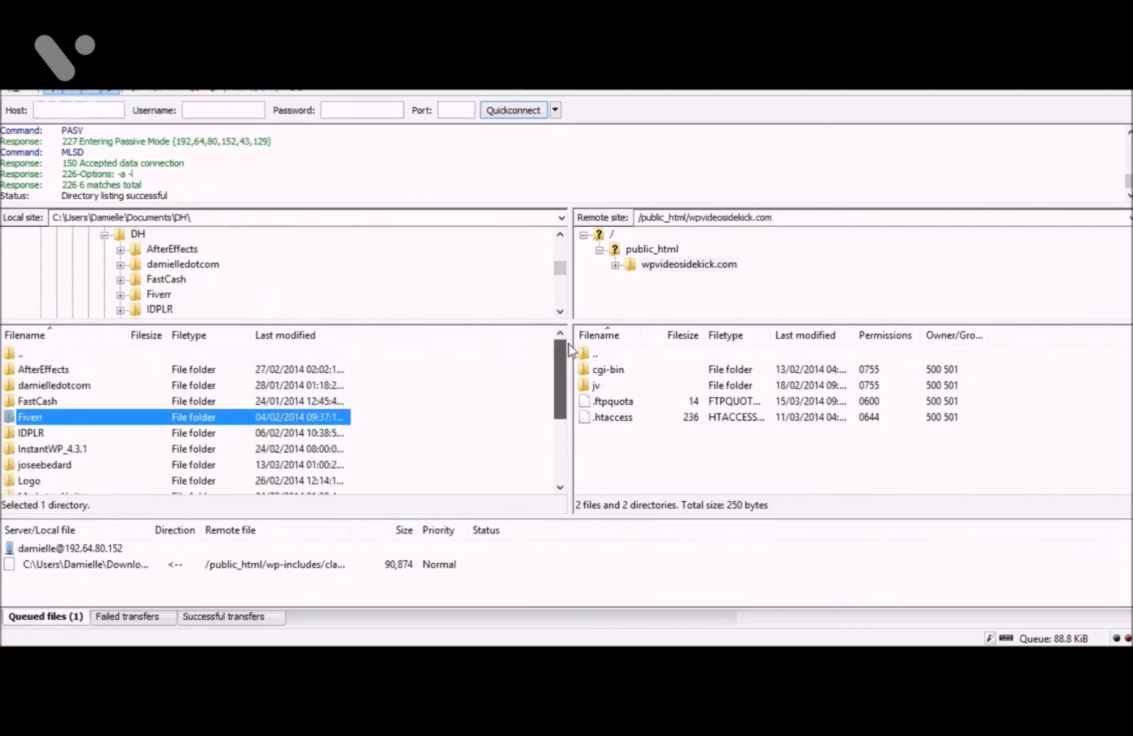
pyautogui.doubleClick(12, 356)
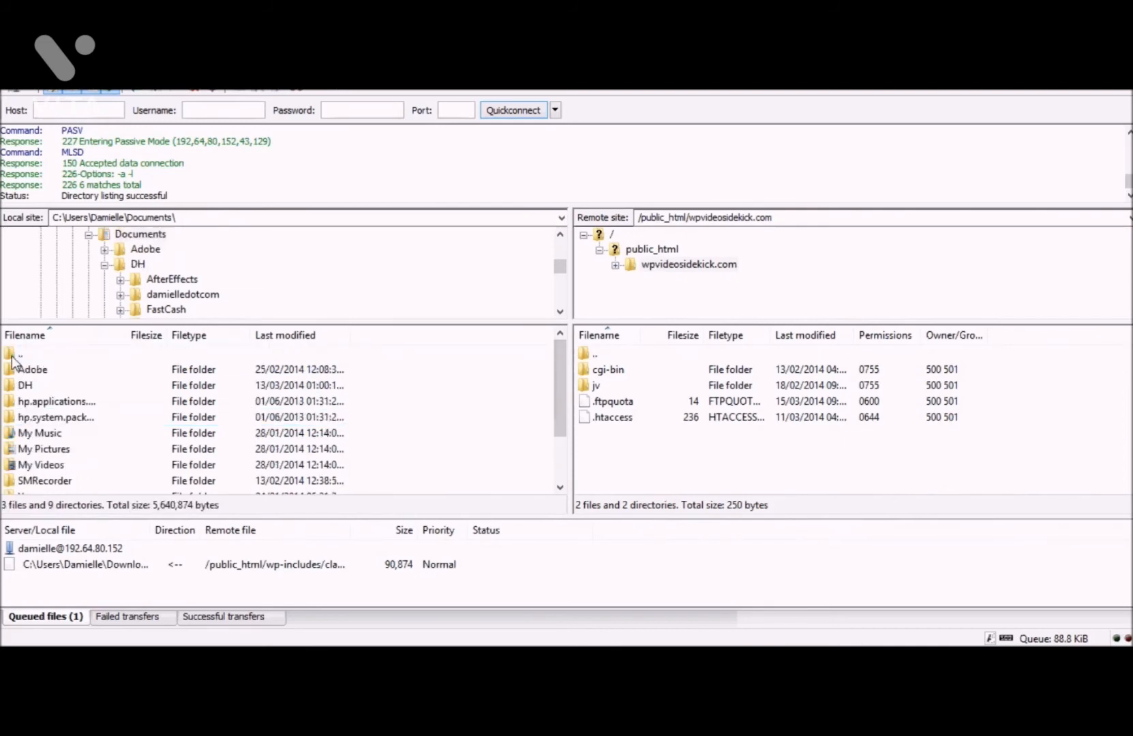
pyautogui.doubleClick(12, 356)
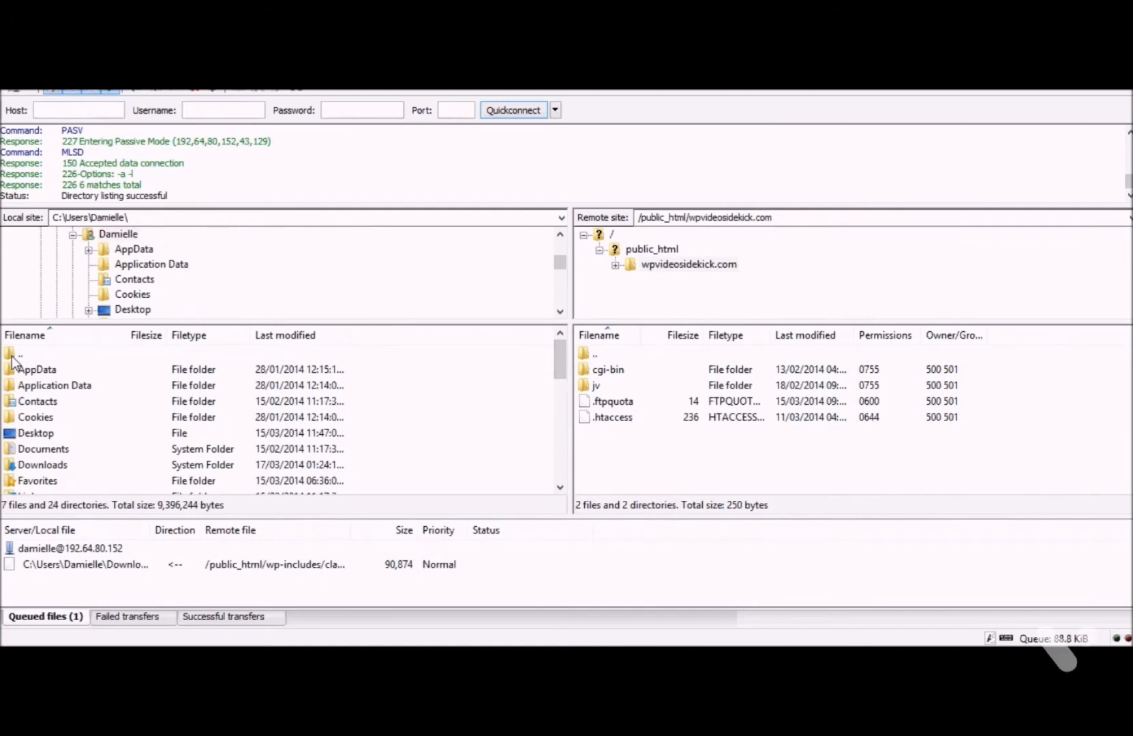
pyautogui.doubleClick(12, 356)
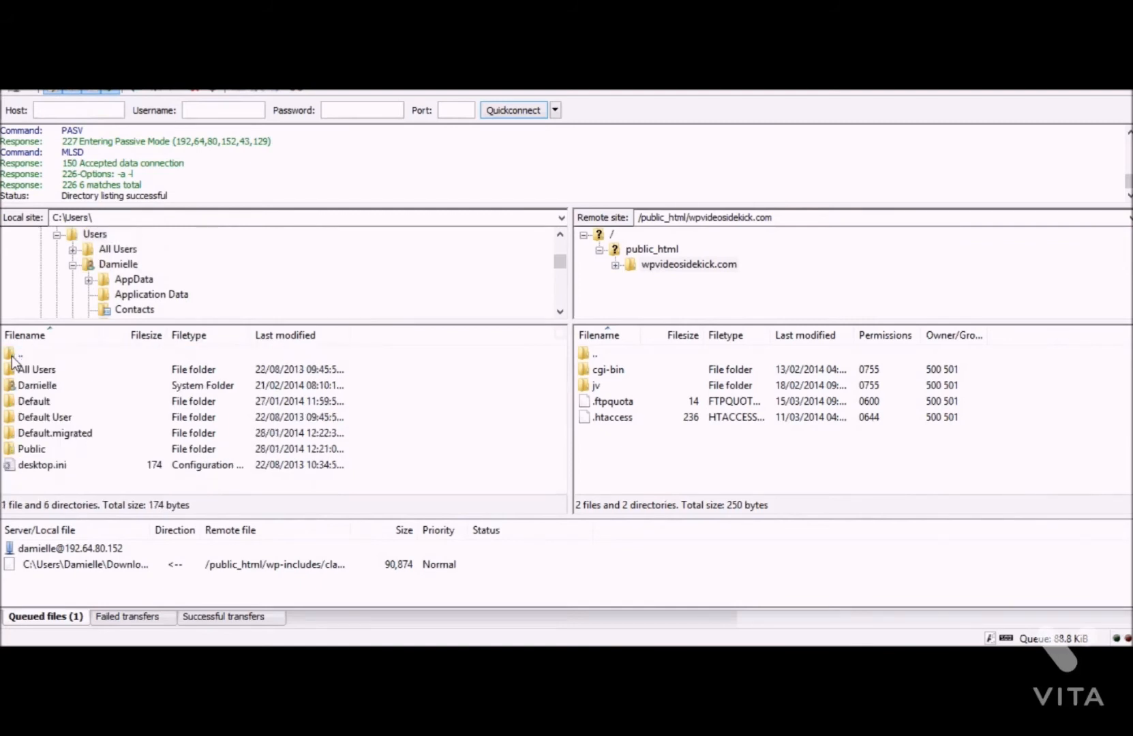
pyautogui.doubleClick(587, 355)
pyautogui.doubleClick(585, 356)
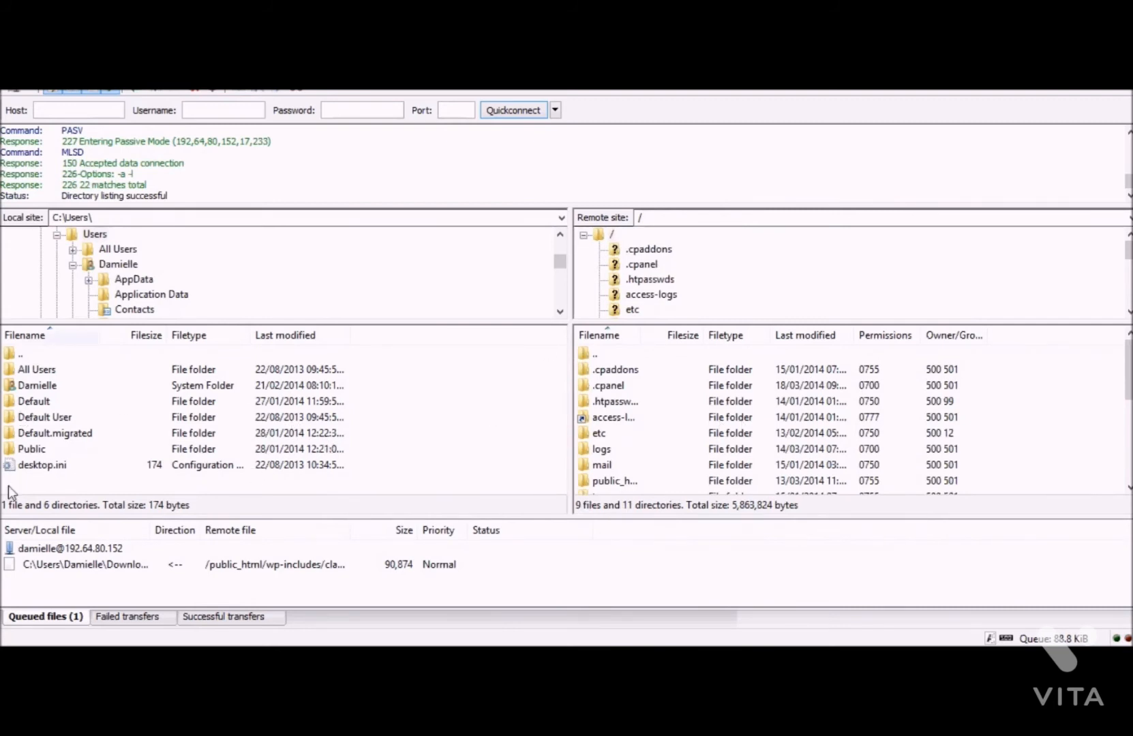
# Step: Browse locally into All Users and then its Documents folder
pyautogui.doubleClick(42, 370)
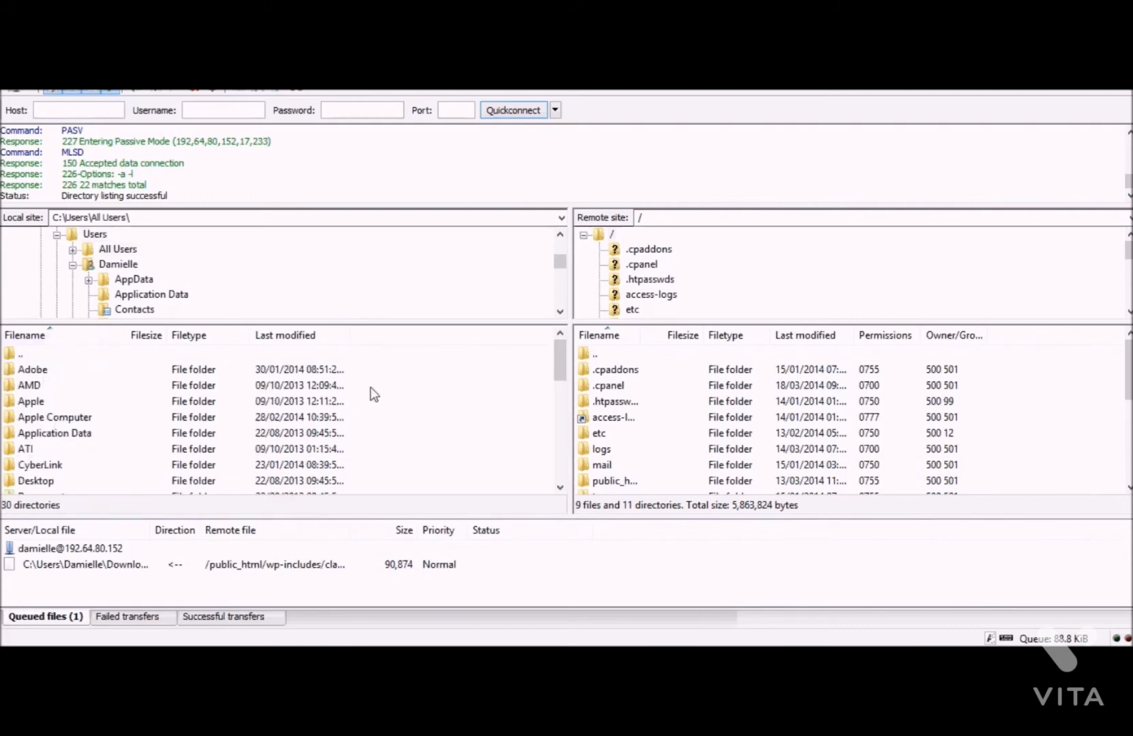
pyautogui.moveTo(561, 356); pyautogui.dragTo(563, 373)
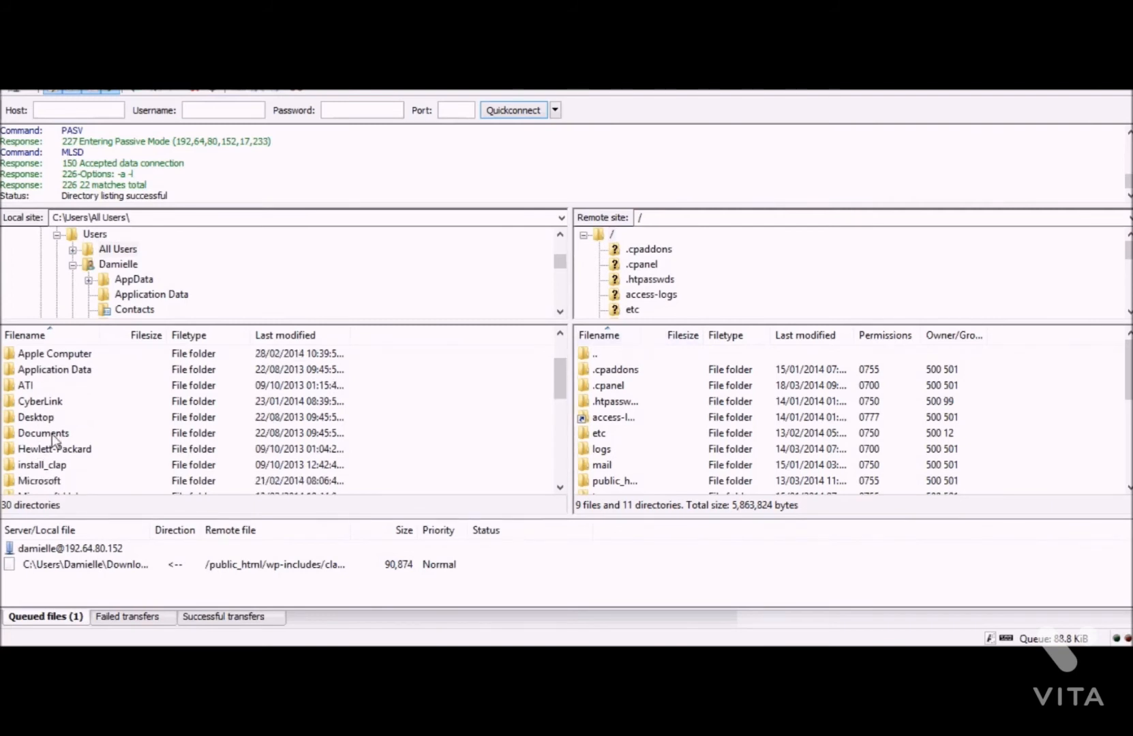
pyautogui.moveTo(563, 391); pyautogui.dragTo(562, 376)
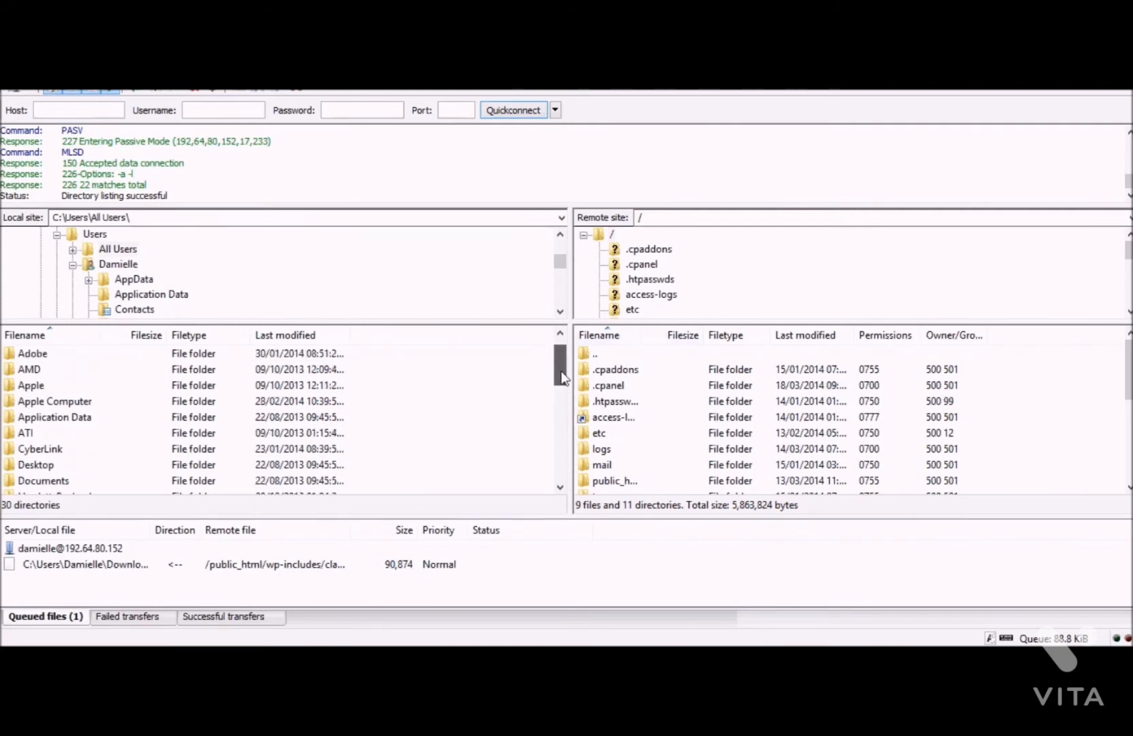
pyautogui.moveTo(566, 349); pyautogui.dragTo(561, 375)
pyautogui.click(60, 436)
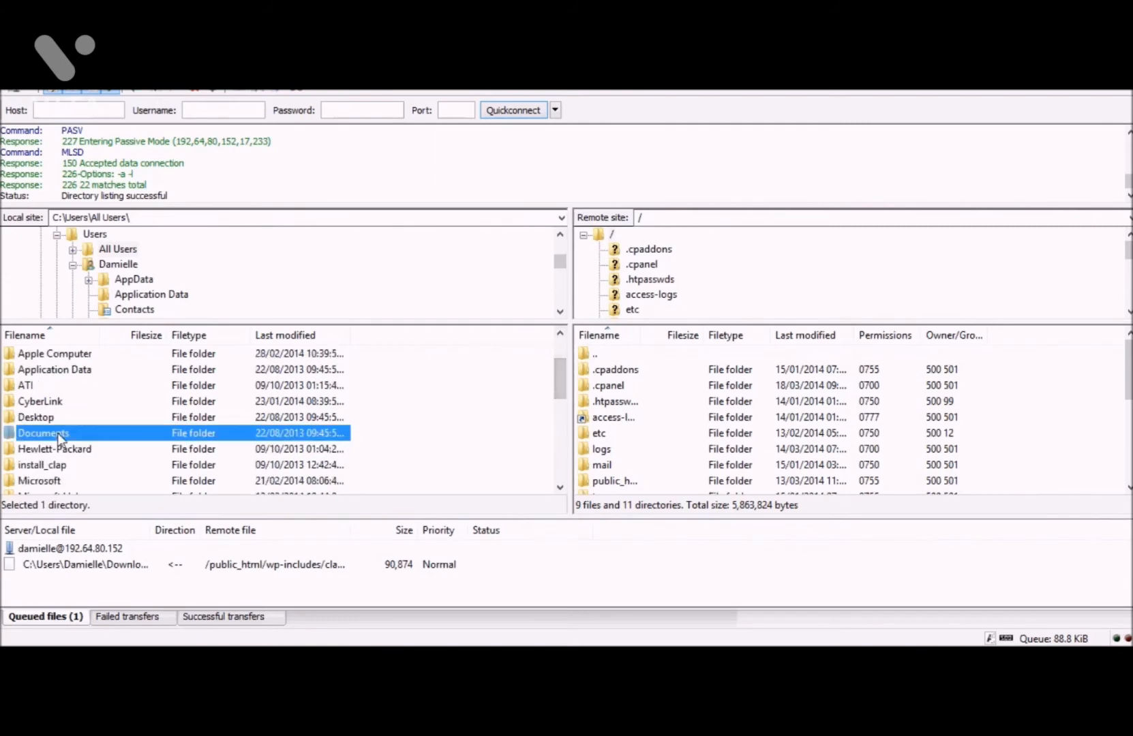
pyautogui.doubleClick(60, 436)
# Step: Check the Adobe folder, then return from All Users to C:\Users
pyautogui.doubleClick(12, 356)
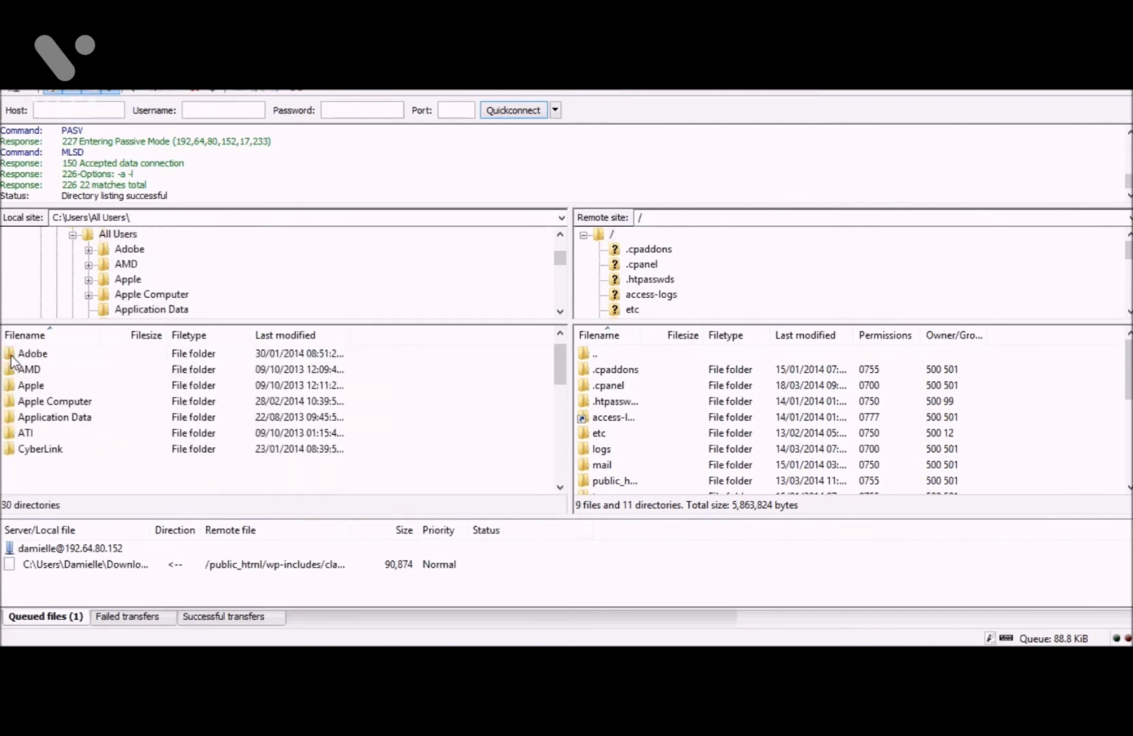
pyautogui.click(11, 356)
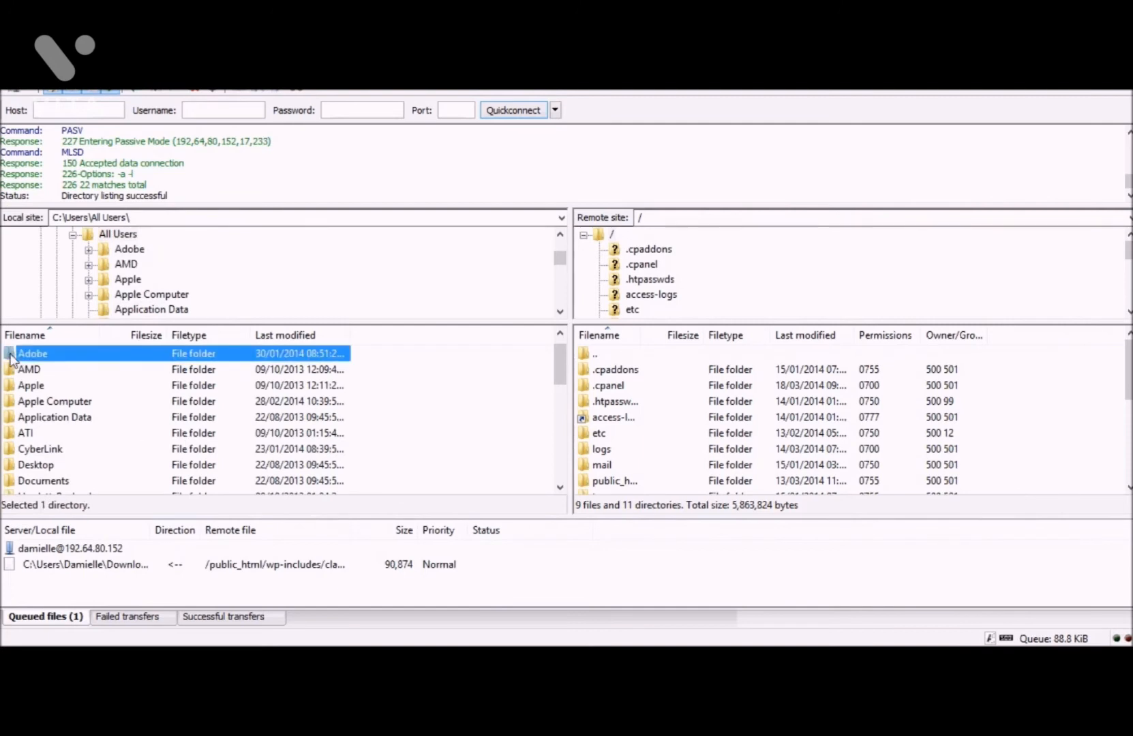
pyautogui.doubleClick(10, 355)
pyautogui.doubleClick(12, 356)
pyautogui.doubleClick(12, 355)
pyautogui.doubleClick(39, 370)
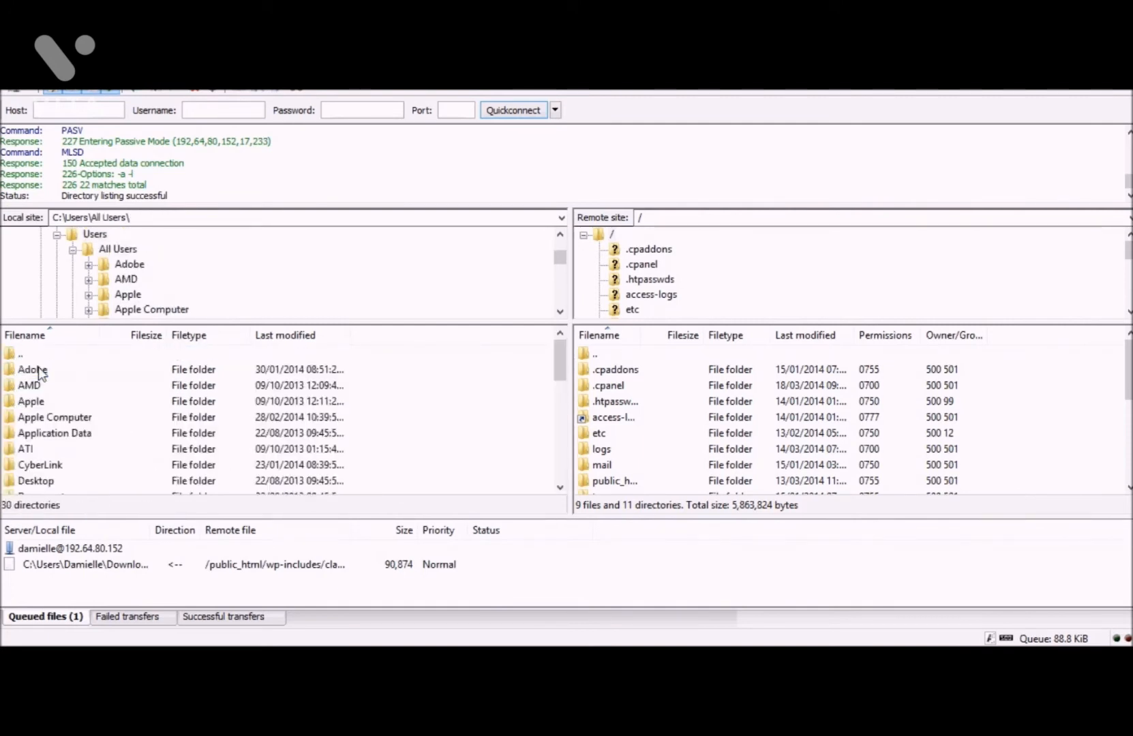
pyautogui.scroll(-7, 78, 459)
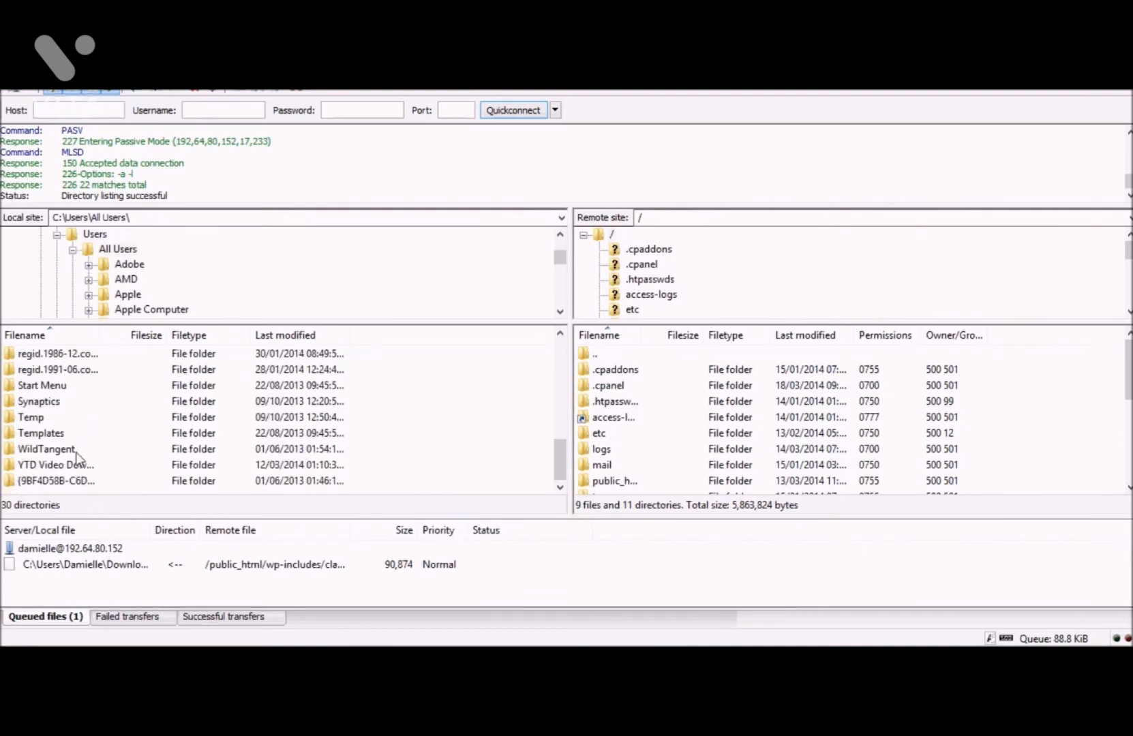
pyautogui.scroll(7, 76, 454)
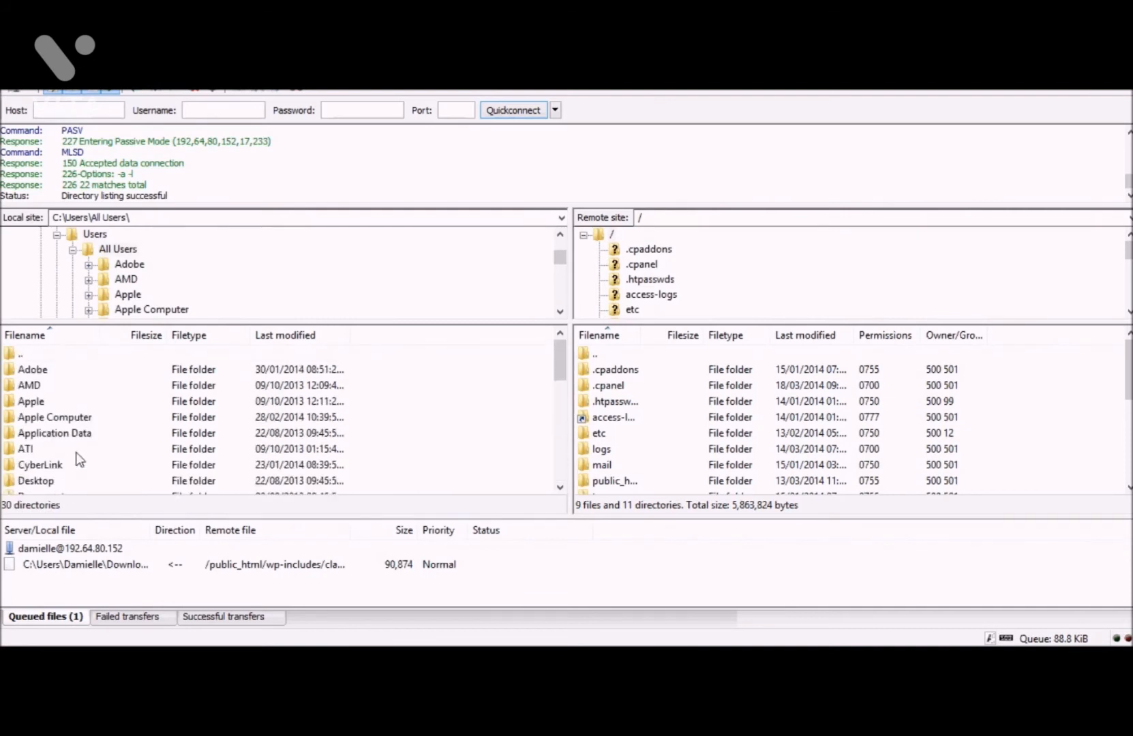
pyautogui.scroll(-7, 78, 460)
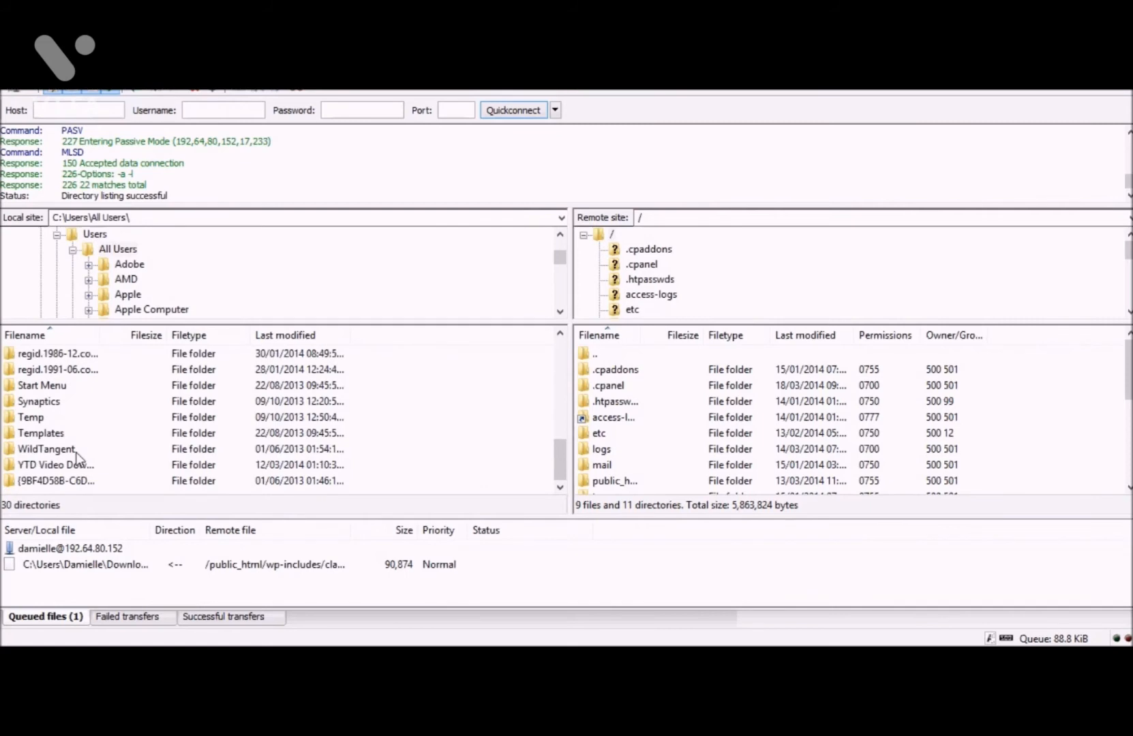
pyautogui.press('BackSpace')
# Step: Browse the local pane to Documents\DH\Wordpress\wordpress-3.8.1, which lists the wordpress folder
pyautogui.doubleClick(49, 385)
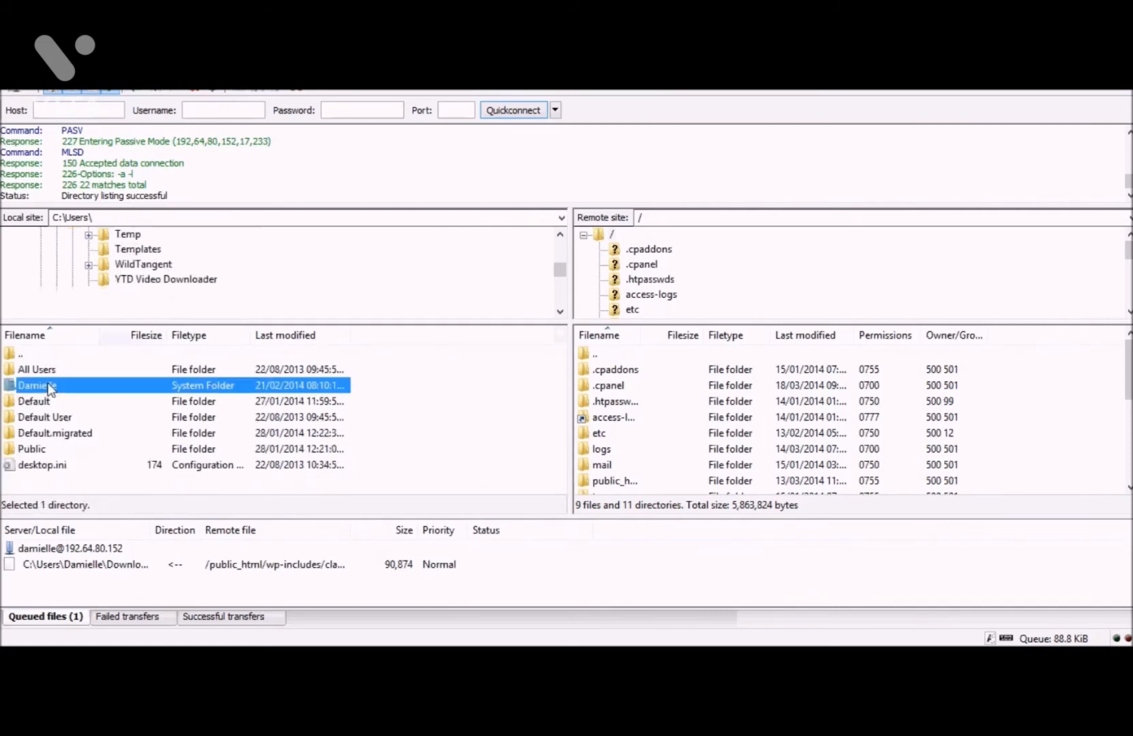
pyautogui.doubleClick(53, 450)
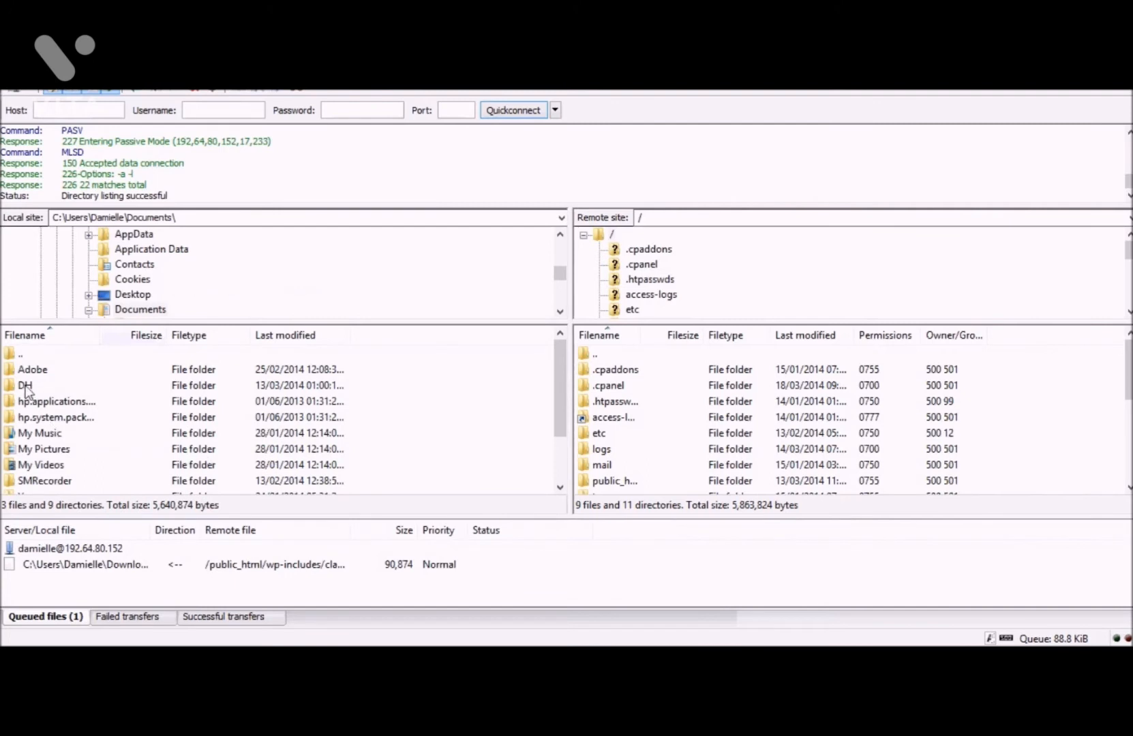
pyautogui.doubleClick(29, 385)
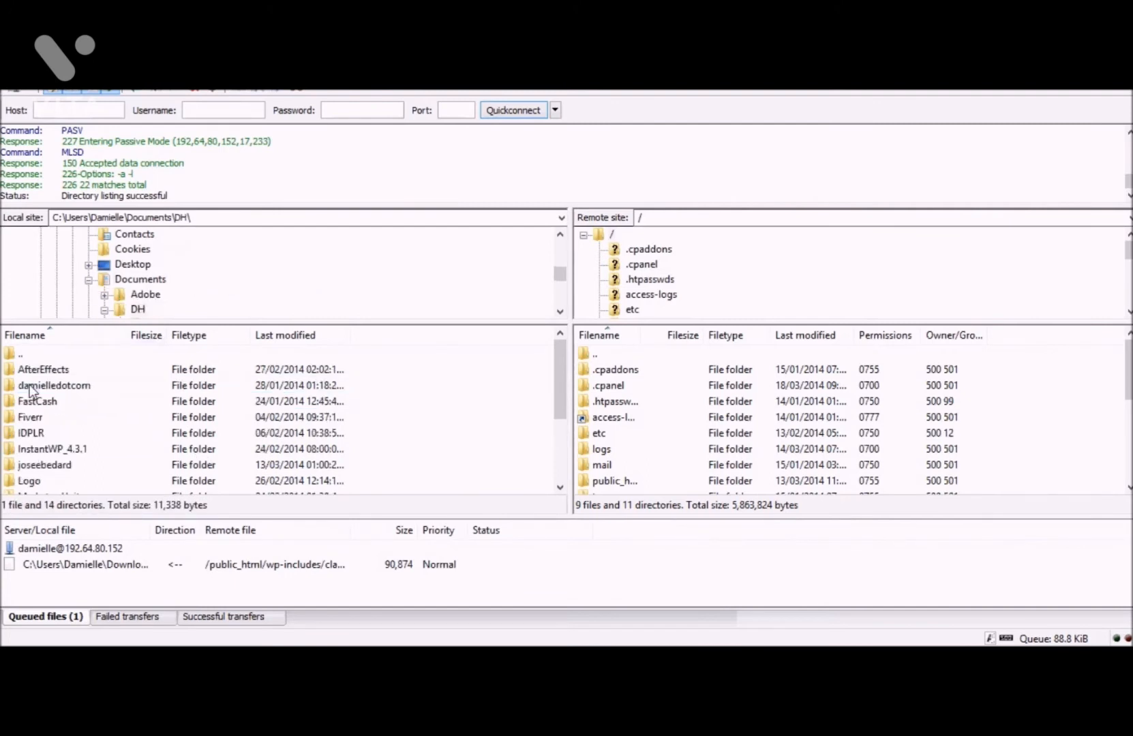
pyautogui.scroll(-3, 157, 431)
pyautogui.doubleClick(51, 438)
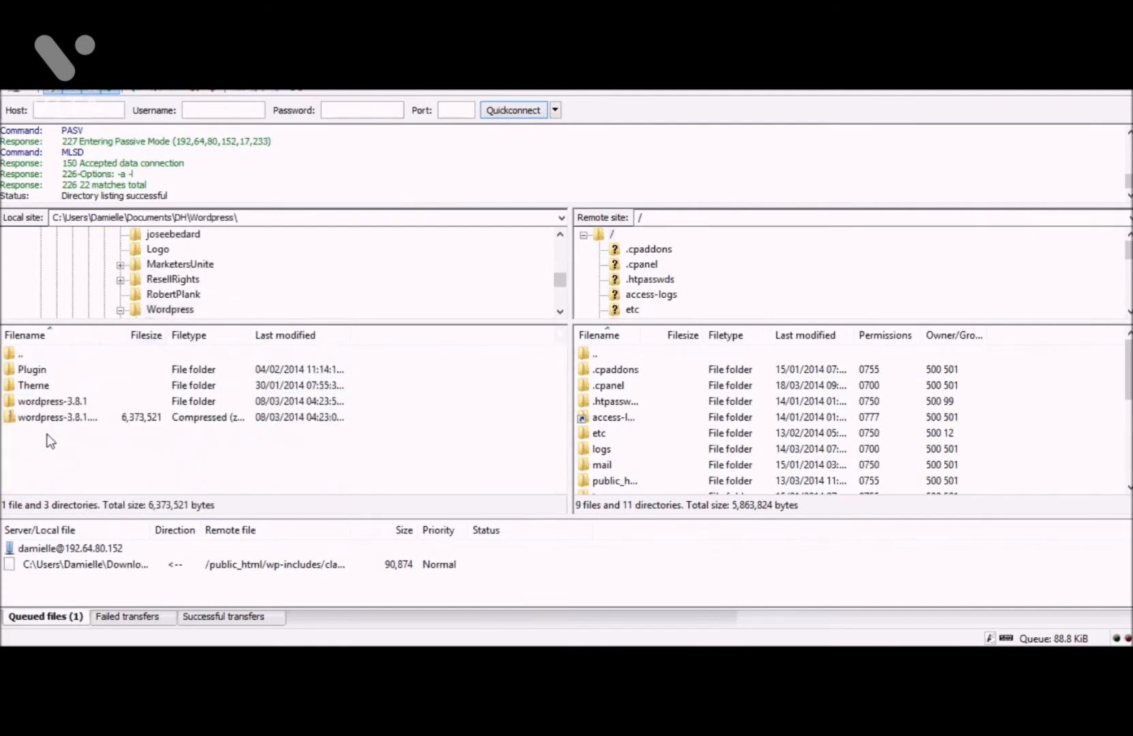
pyautogui.click(42, 403)
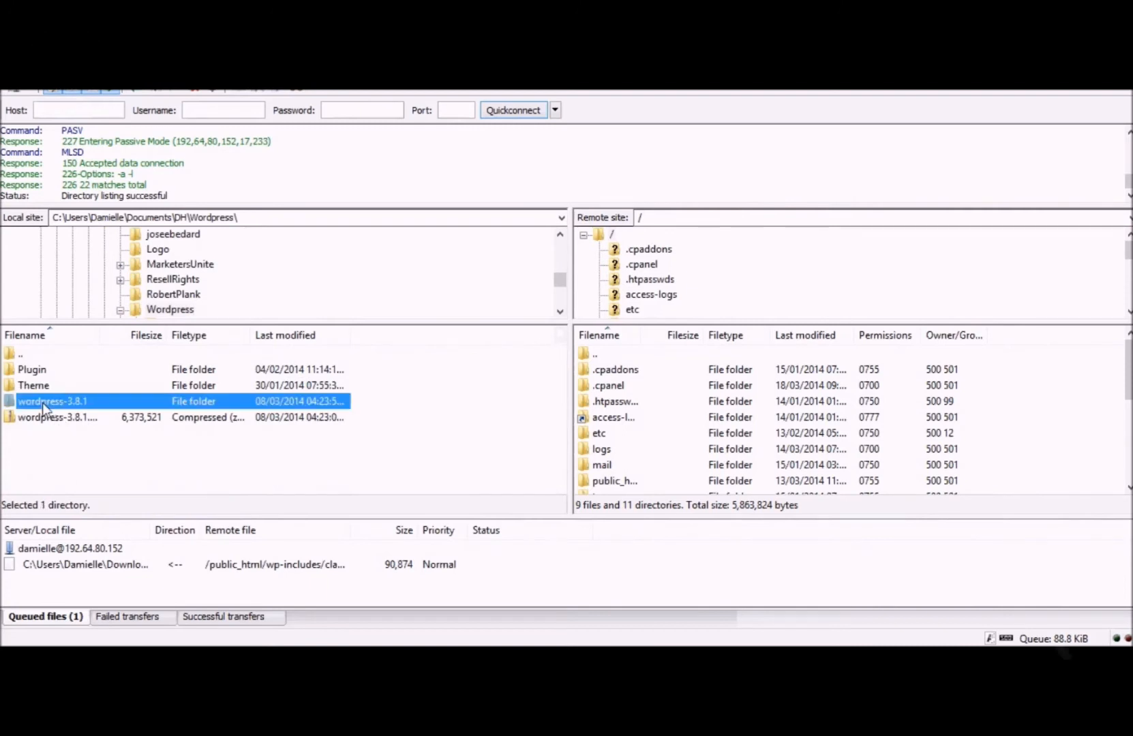
pyautogui.click(42, 403)
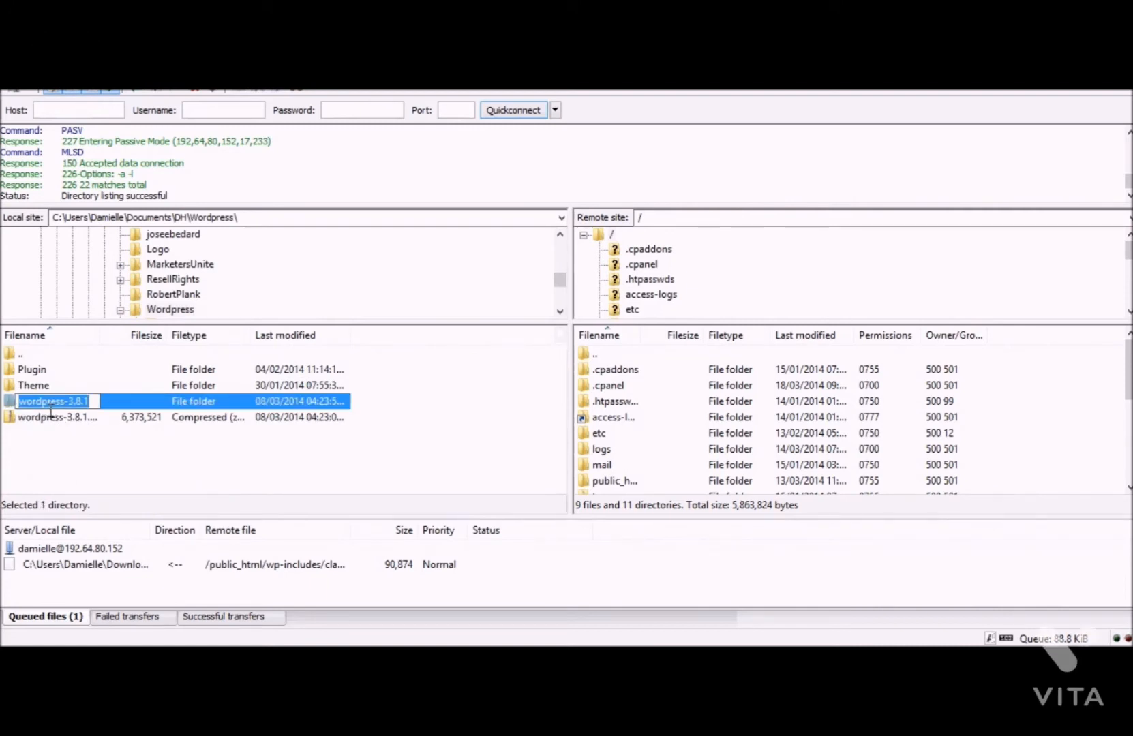
pyautogui.click(116, 402)
pyautogui.doubleClick(116, 402)
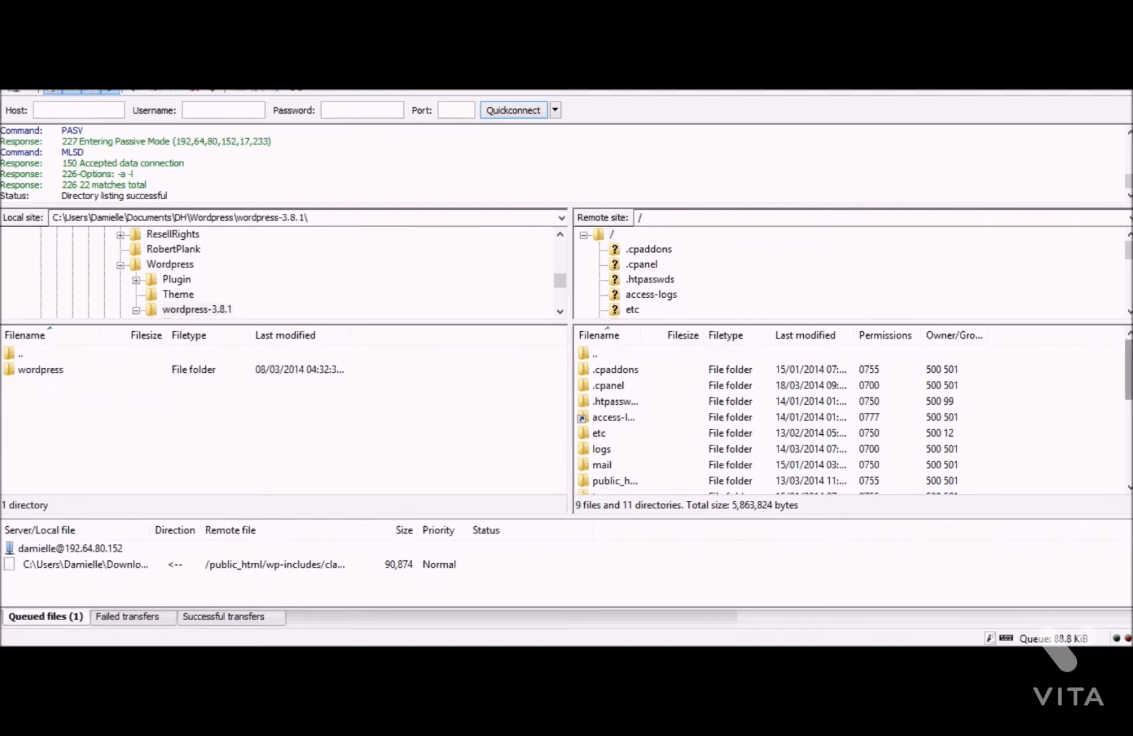
pyautogui.moveTo(1129, 370); pyautogui.dragTo(1128, 377)
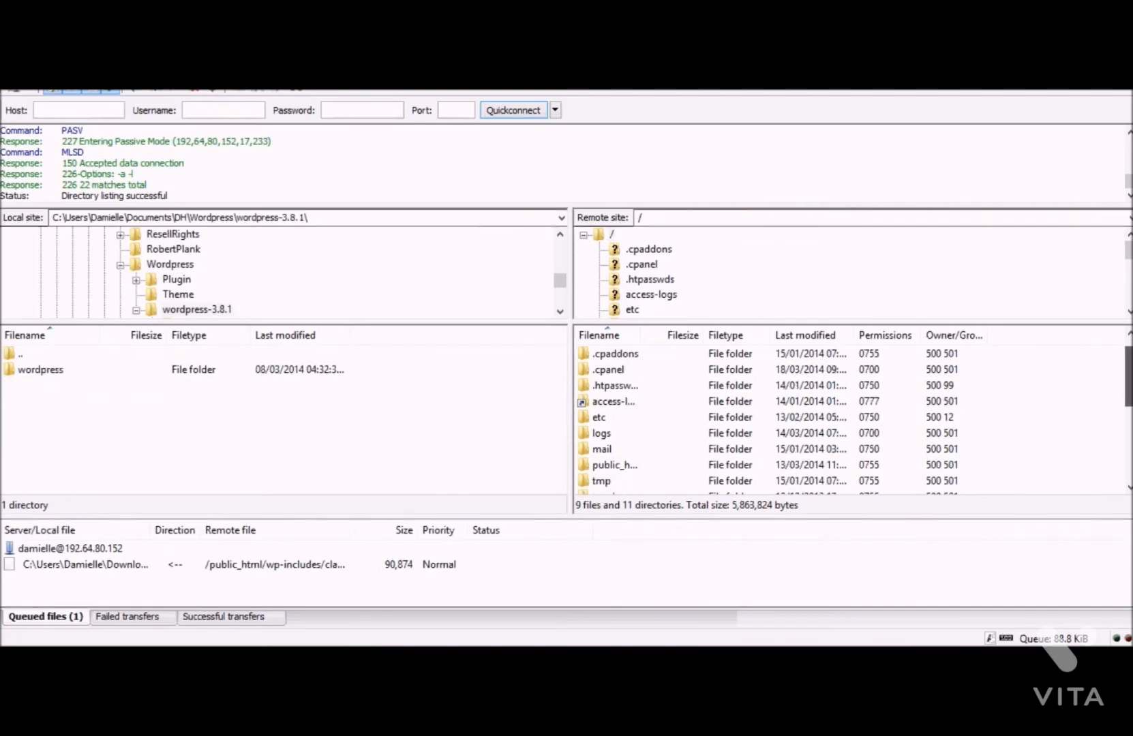
# Step: Show the local wordpress folder's contents beside the remote /public_html/wpvideosidekick.com folder
pyautogui.doubleClick(612, 468)
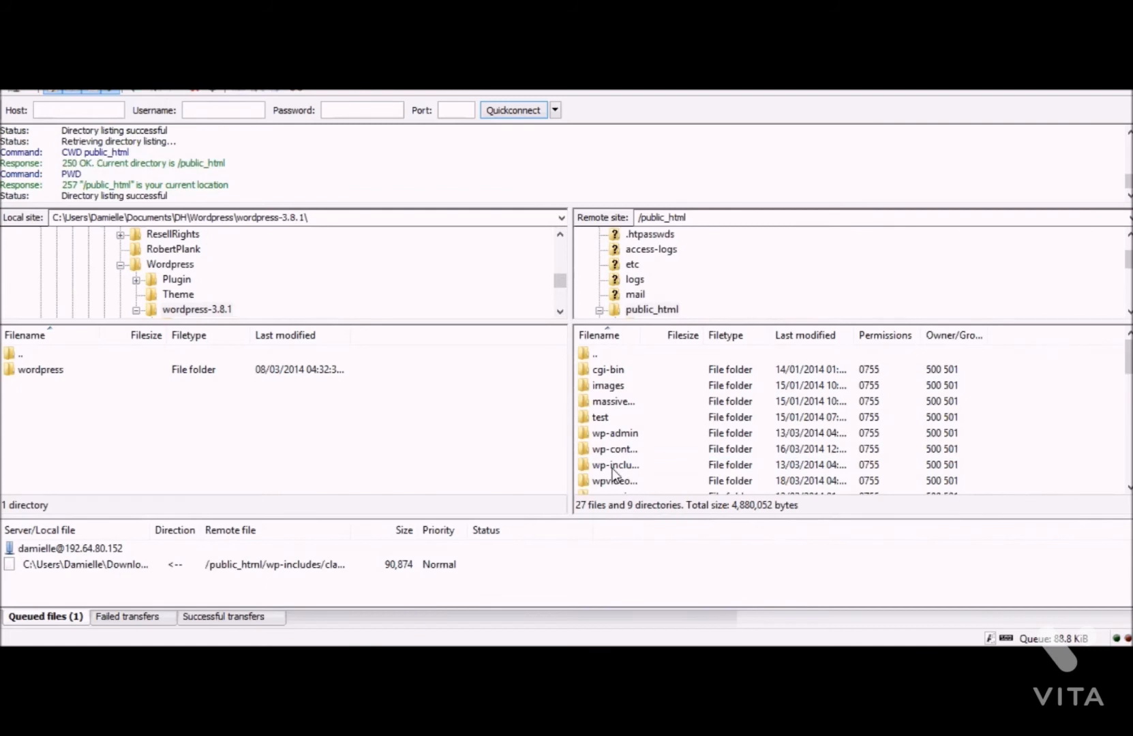
pyautogui.moveTo(1128, 356)
pyautogui.mouseDown()
pyautogui.moveTo(1128, 421)
pyautogui.moveTo(1128, 356)
pyautogui.mouseUp()
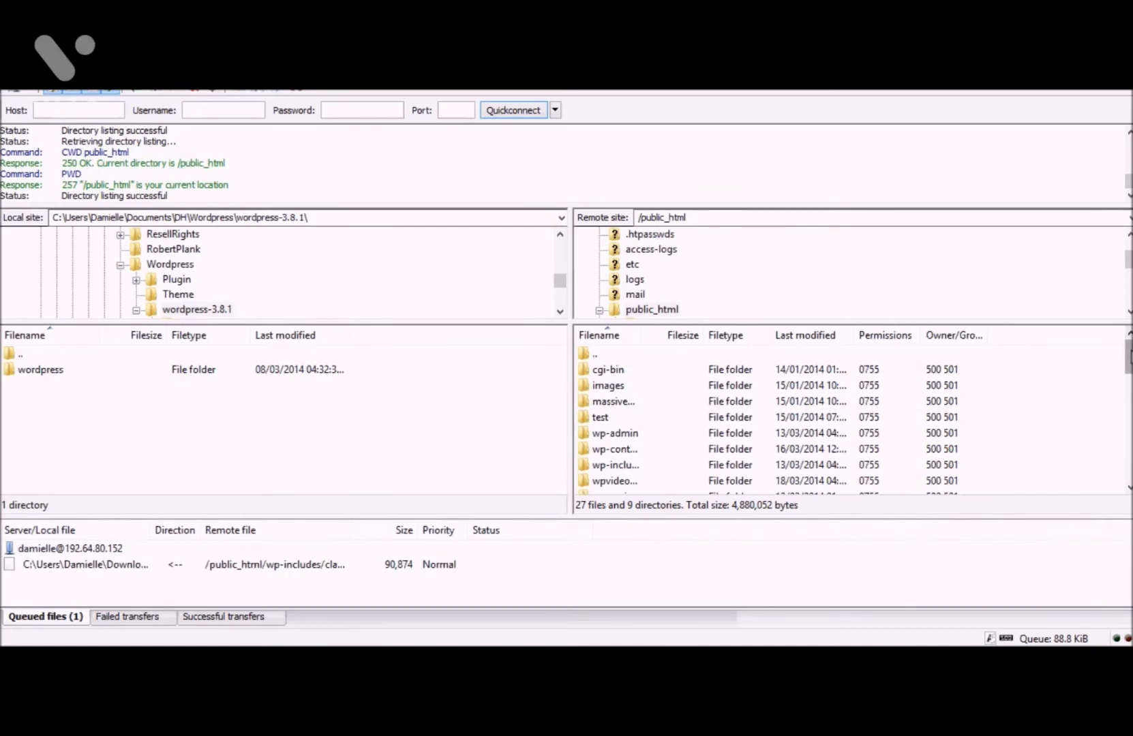
pyautogui.moveTo(1130, 356); pyautogui.dragTo(1130, 359)
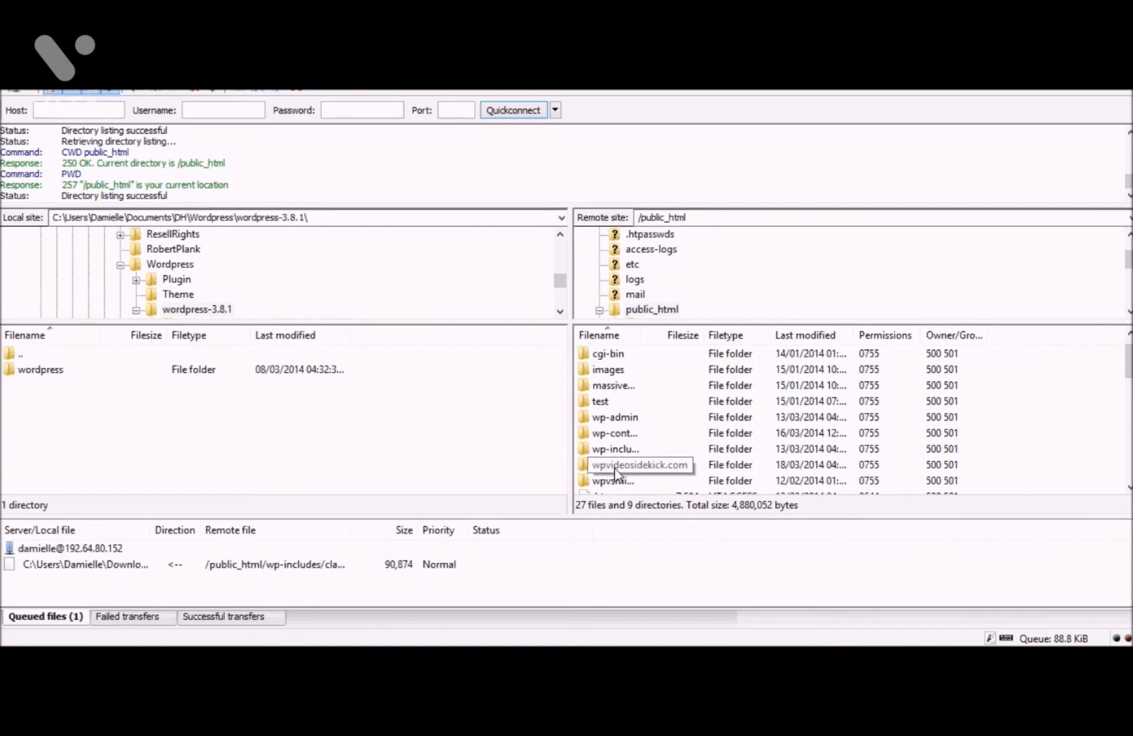
pyautogui.doubleClick(620, 310)
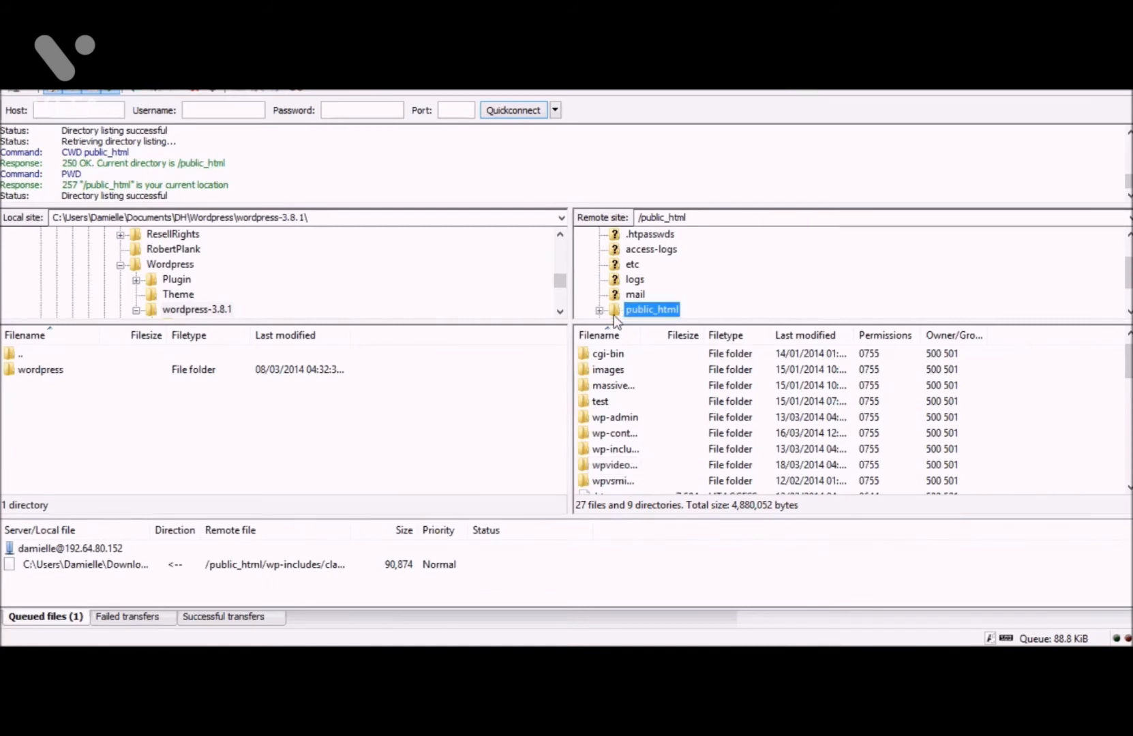
pyautogui.moveTo(1128, 358); pyautogui.dragTo(1129, 353)
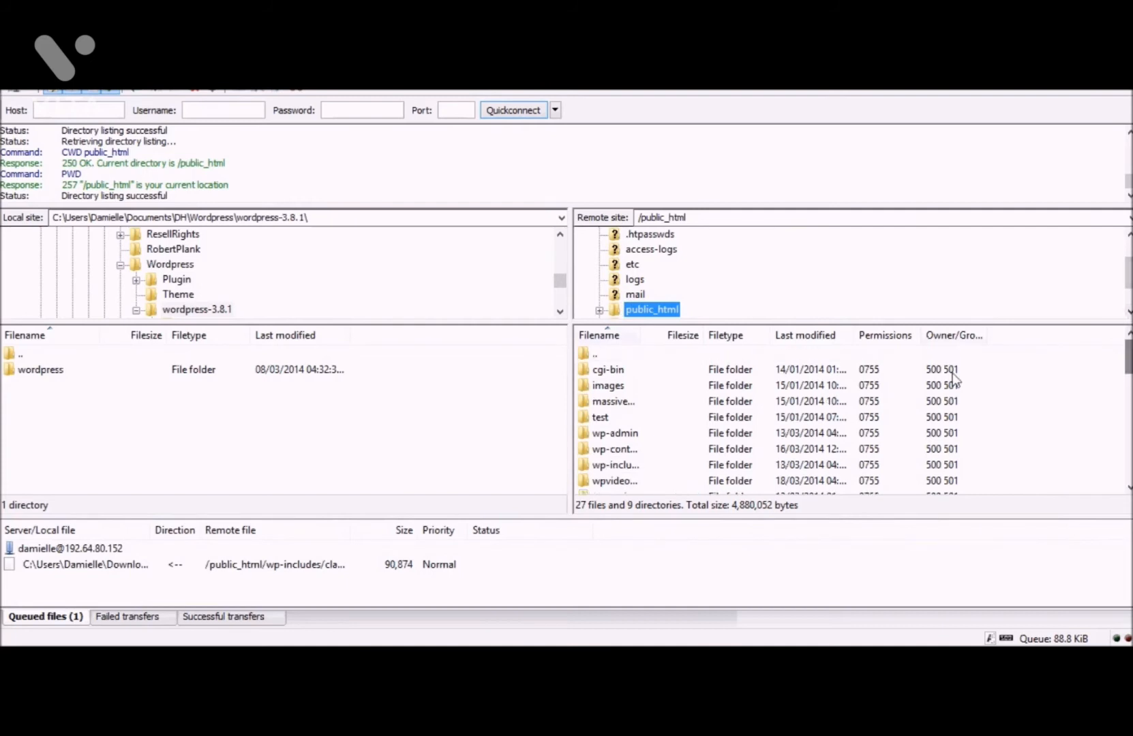
pyautogui.doubleClick(587, 356)
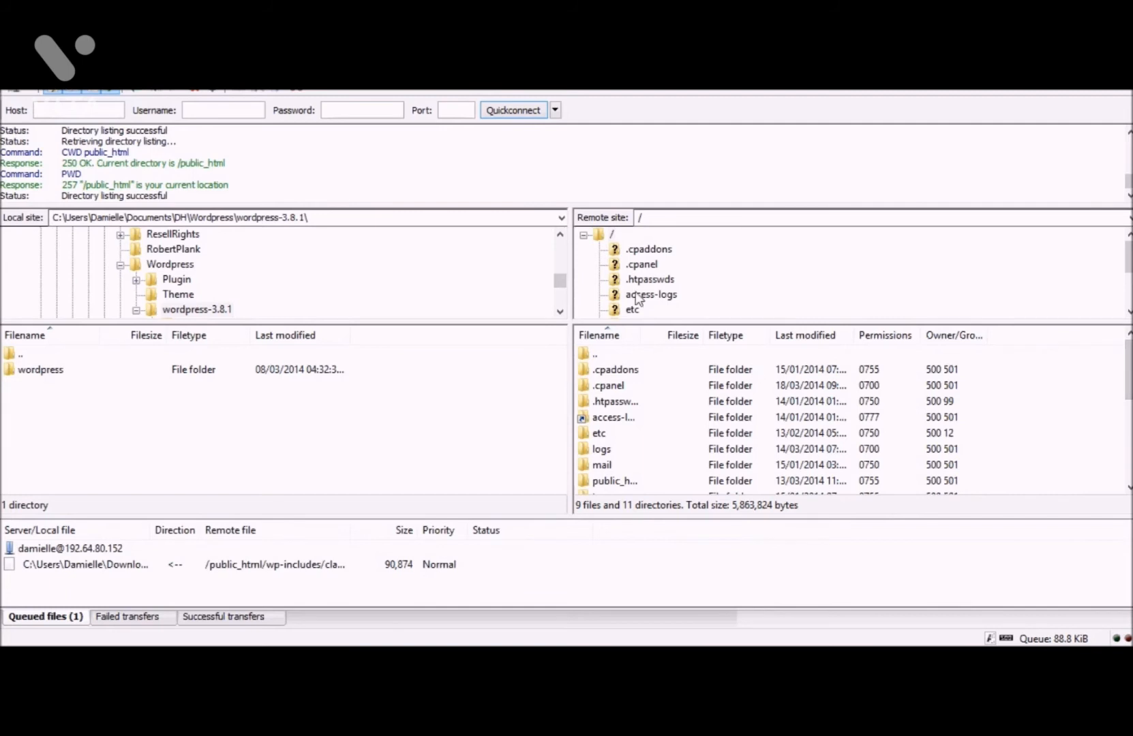
pyautogui.doubleClick(604, 481)
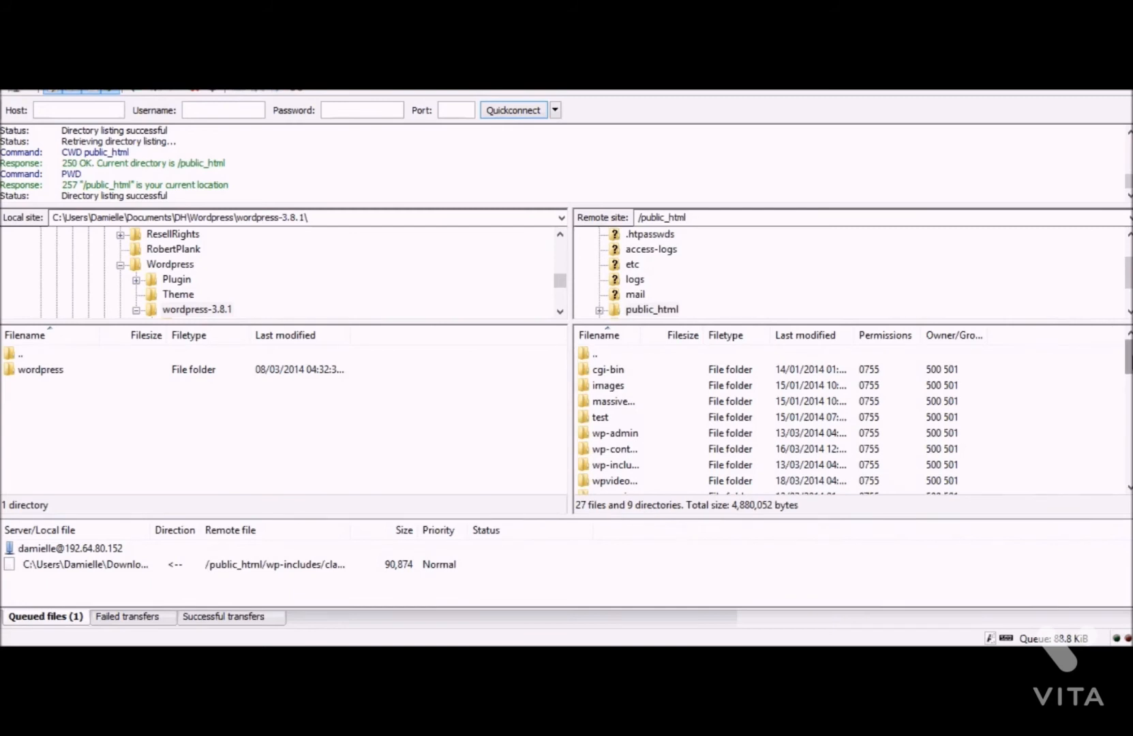
pyautogui.doubleClick(20, 373)
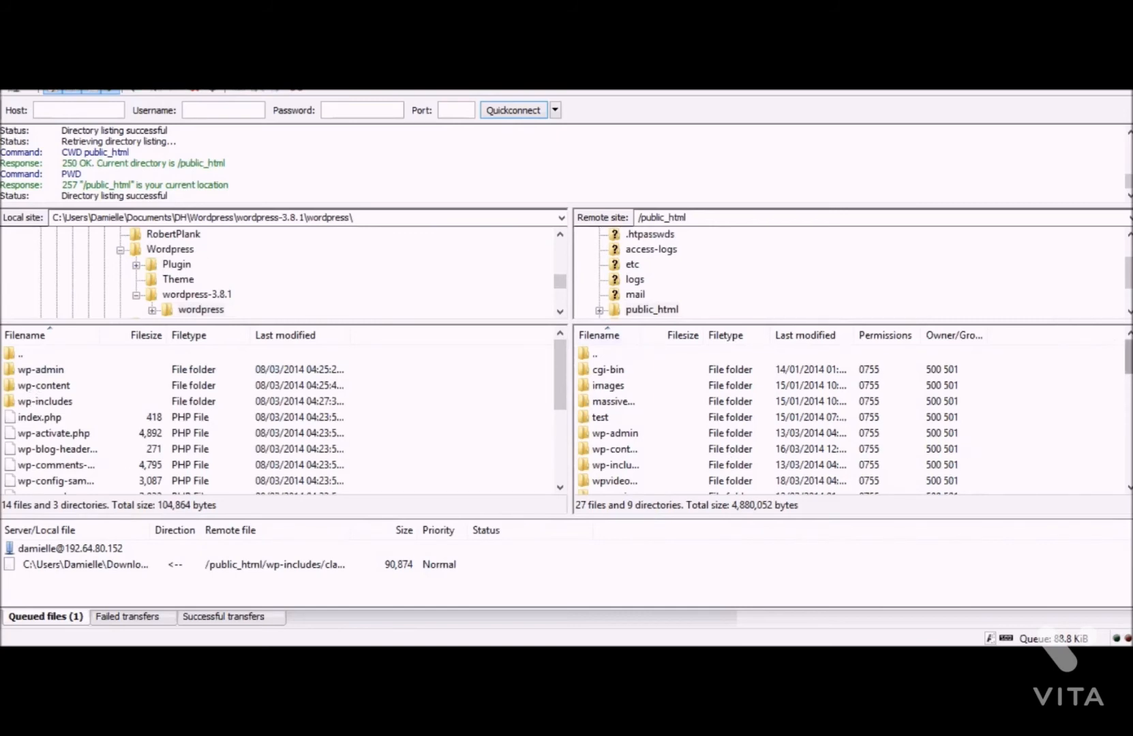
pyautogui.scroll(-1, 633, 466)
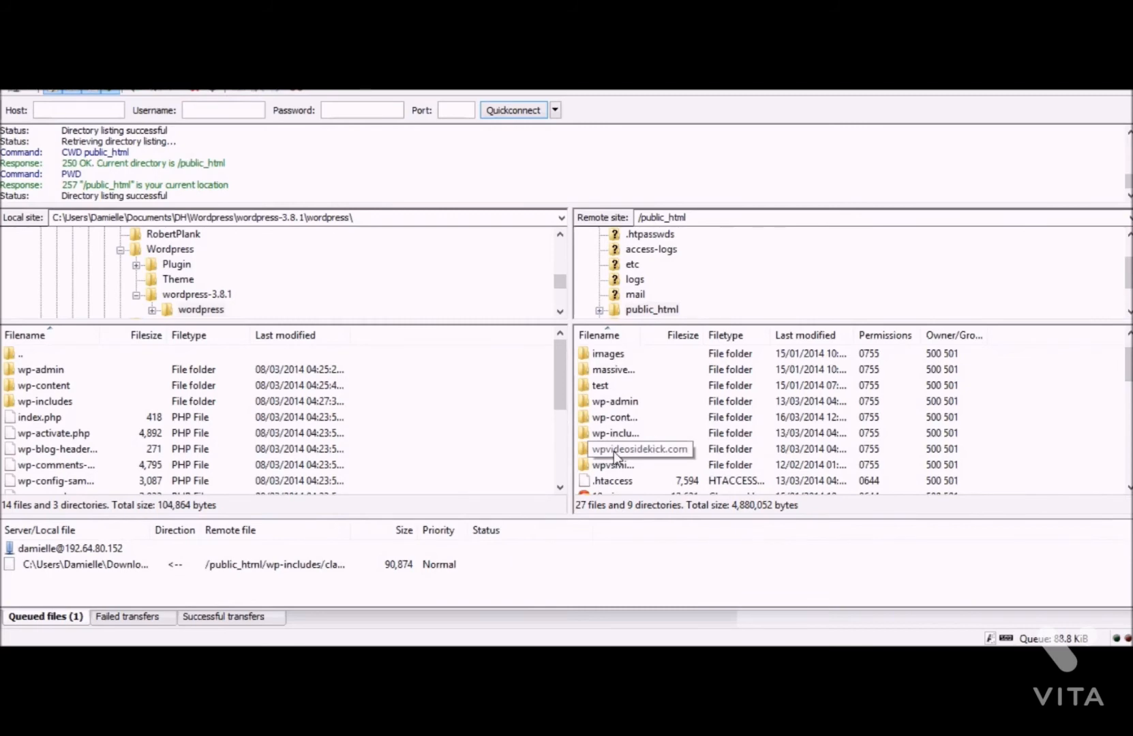
pyautogui.doubleClick(614, 451)
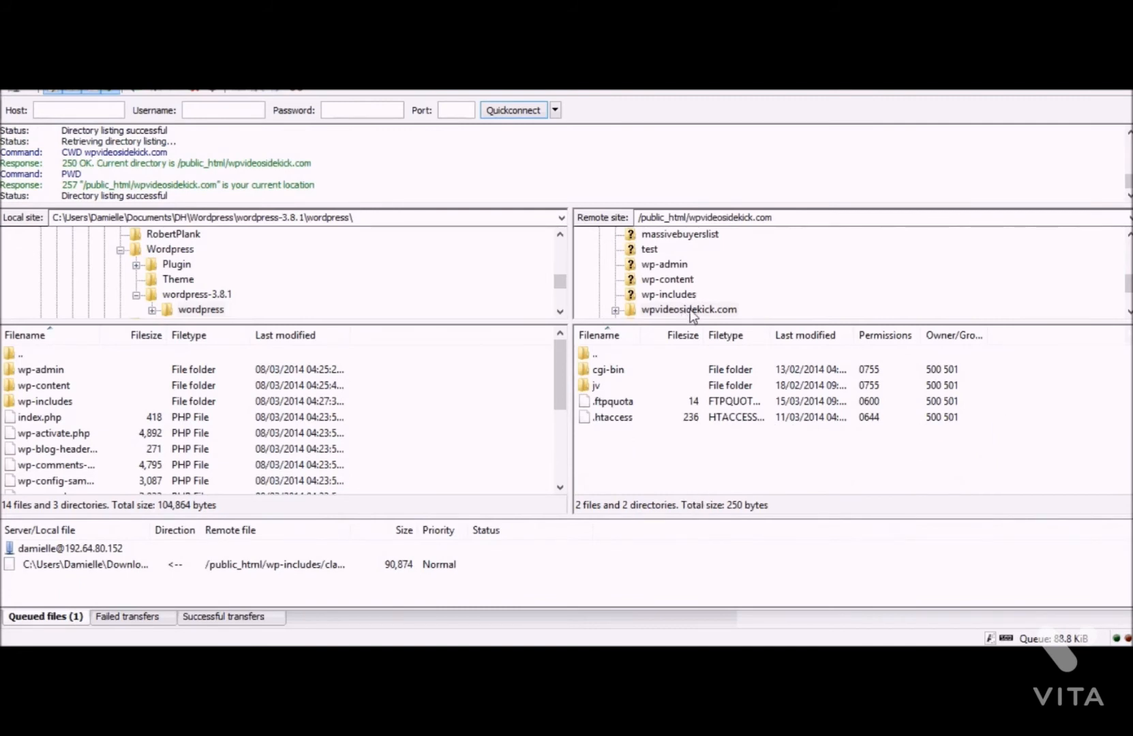
# Step: Select every local WordPress item from wp-admin to xmlrpc.php and upload them to wpvideosidekick.com
pyautogui.click(24, 371)
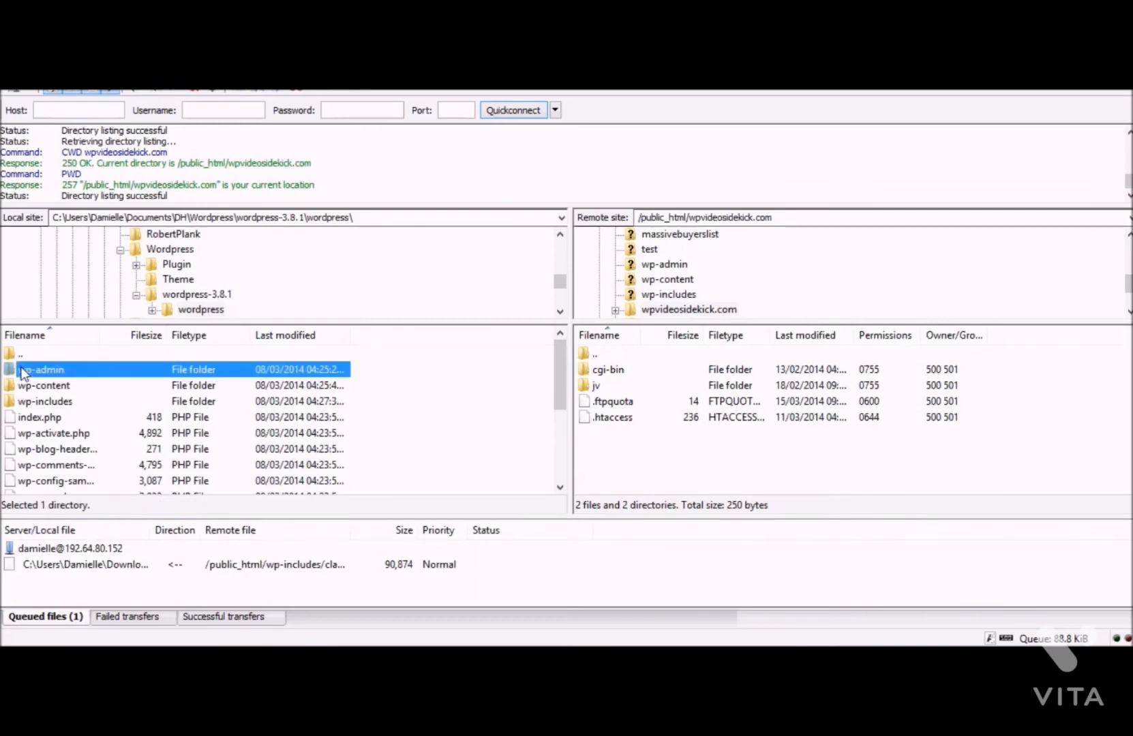
pyautogui.hotkey('shift', 'Down')
pyautogui.hotkey('shift', 'Down')
pyautogui.hotkey('shift', 'Down')
pyautogui.hotkey('shift', 'Down')
pyautogui.hotkey('shift', 'Down')
pyautogui.hotkey('shift', 'Down')
pyautogui.hotkey('shift', 'Down')
pyautogui.hotkey('shift', 'Down')
pyautogui.hotkey('shift', 'Down')
pyautogui.hotkey('shift', 'Down')
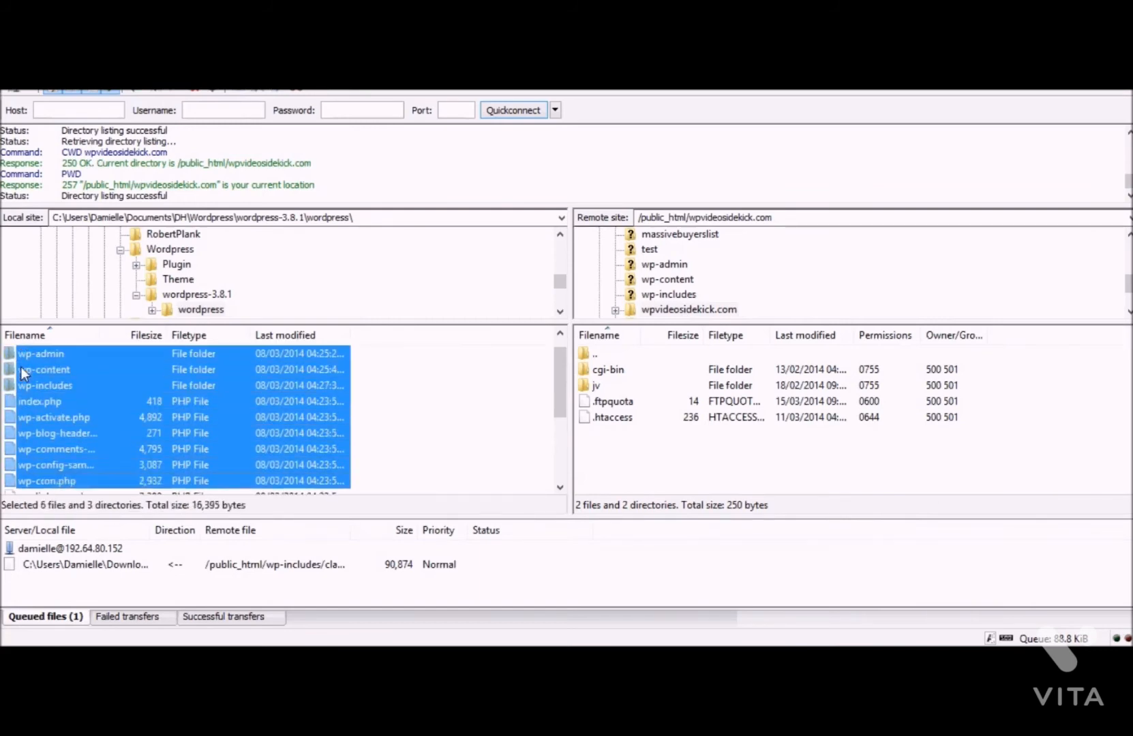
pyautogui.hotkey('shift', 'Down')
pyautogui.hotkey('shift', 'Down')
pyautogui.hotkey('shift', 'Down')
pyautogui.hotkey('shift', 'Down')
pyautogui.hotkey('shift', 'Down')
pyautogui.hotkey('shift', 'Down')
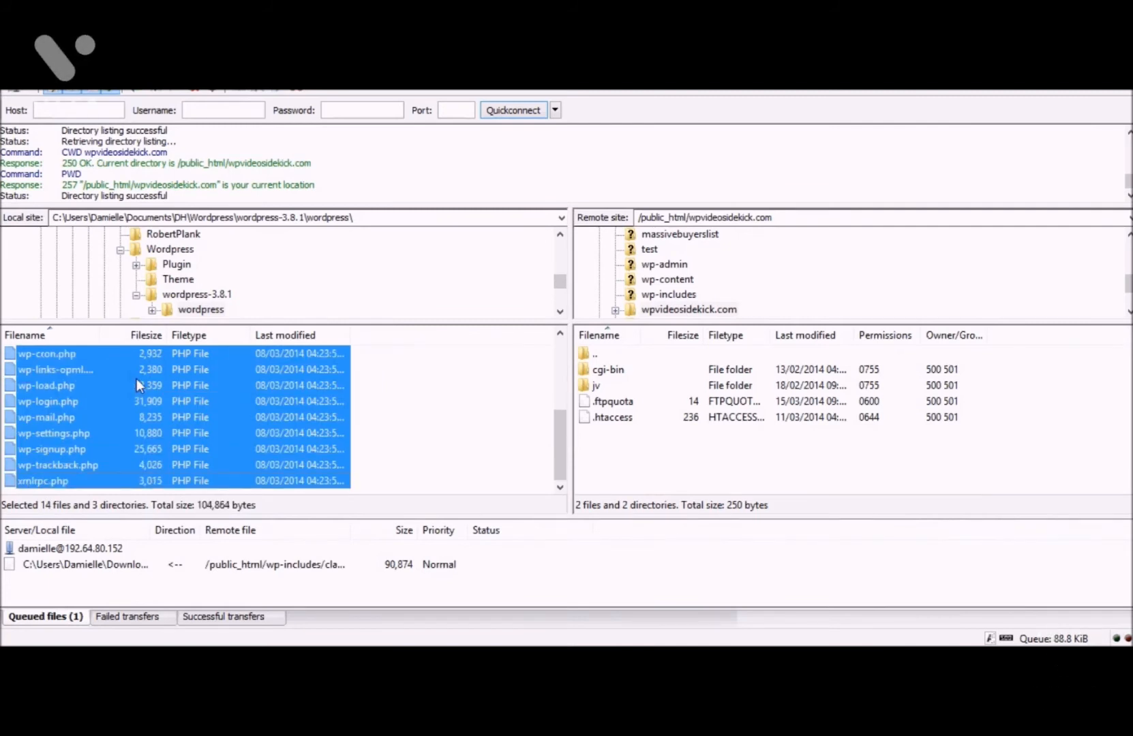
pyautogui.moveTo(480, 450); pyautogui.dragTo(706, 424)
pyautogui.moveTo(441, 445); pyautogui.dragTo(242, 440)
pyautogui.rightClick(231, 428)
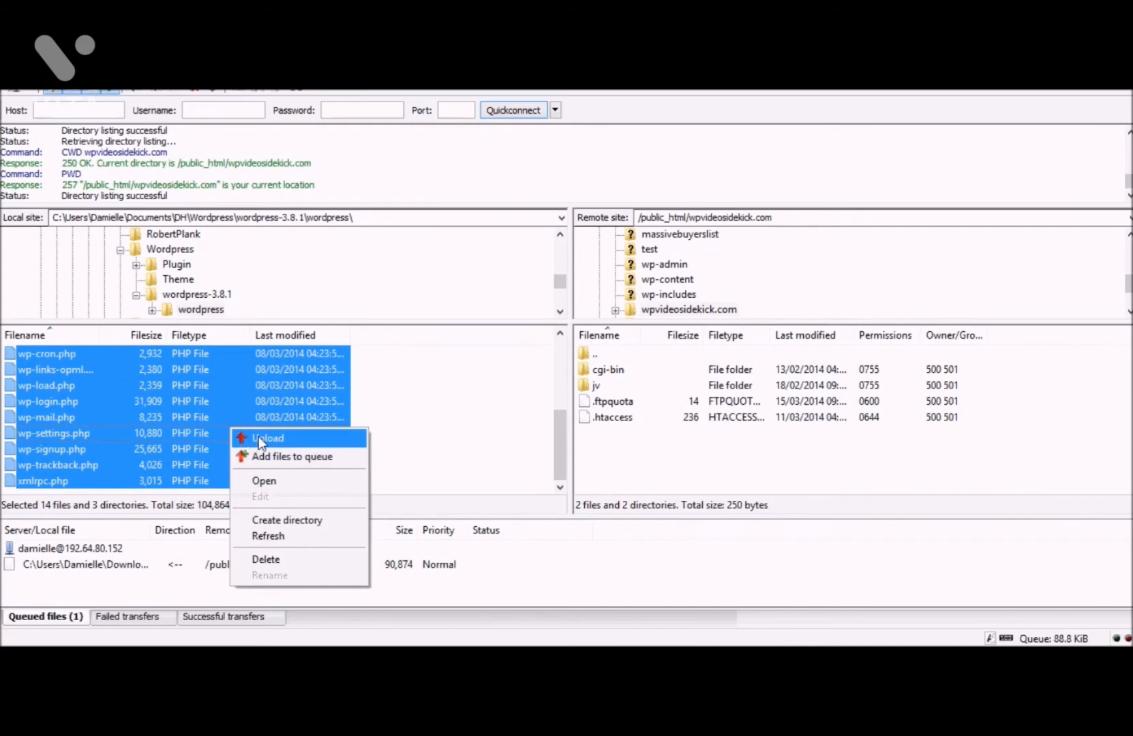
pyautogui.click(259, 437)
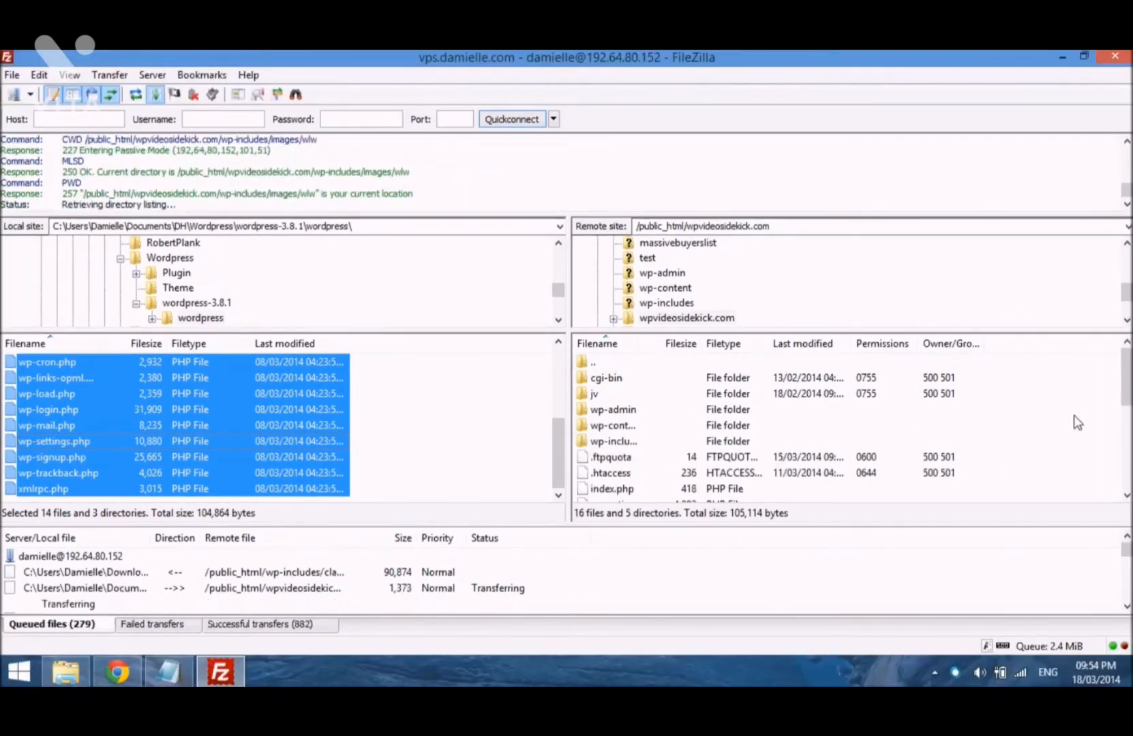
pyautogui.click(1074, 416)
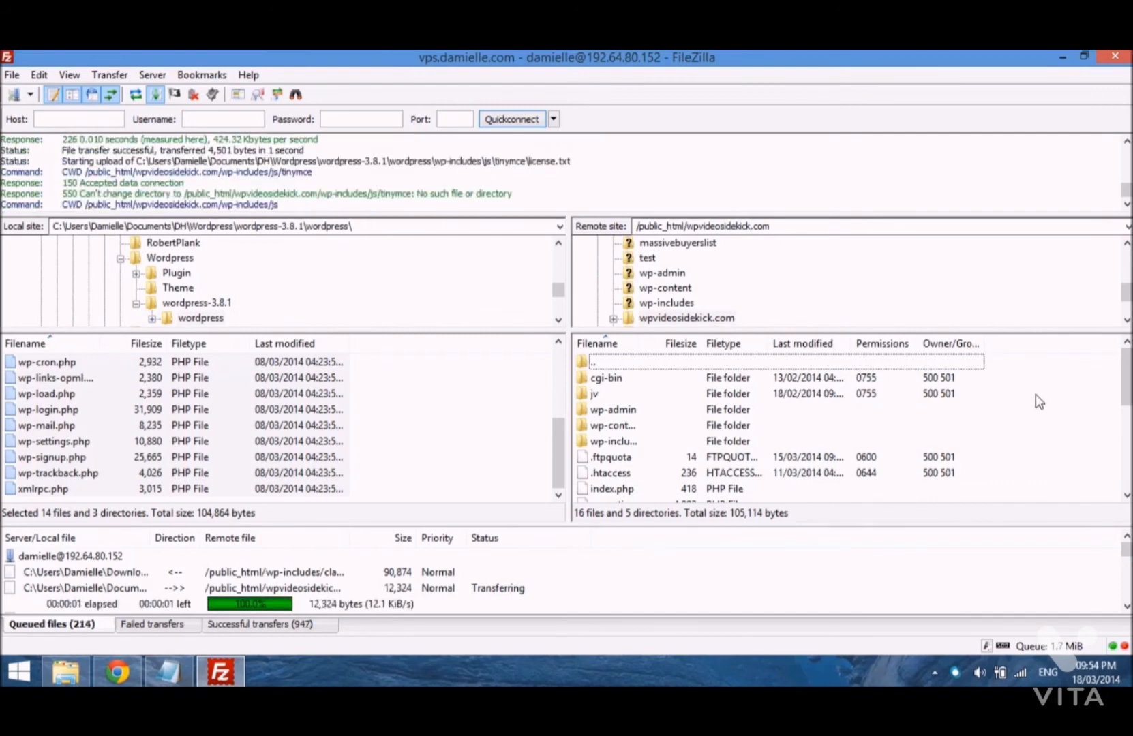
pyautogui.click(901, 380)
pyautogui.click(997, 424)
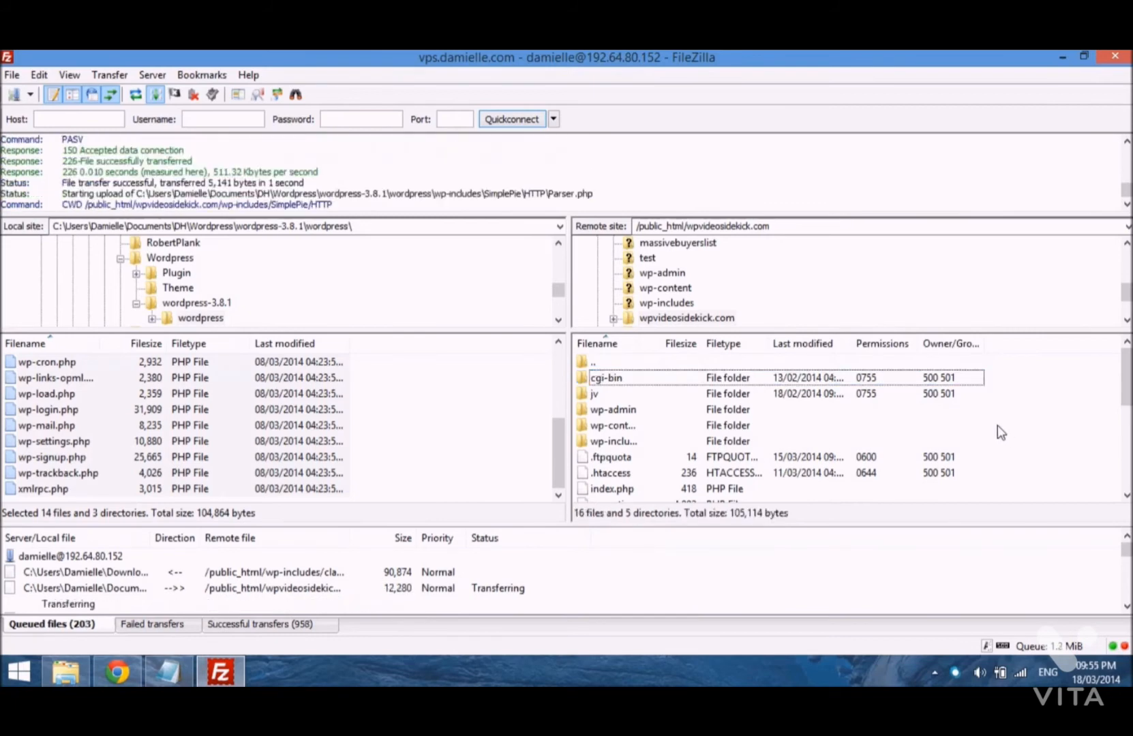
# Step: Create a 'blog' directory in the remote wpvideosidekick.com folder and open it
pyautogui.rightClick(1061, 417)
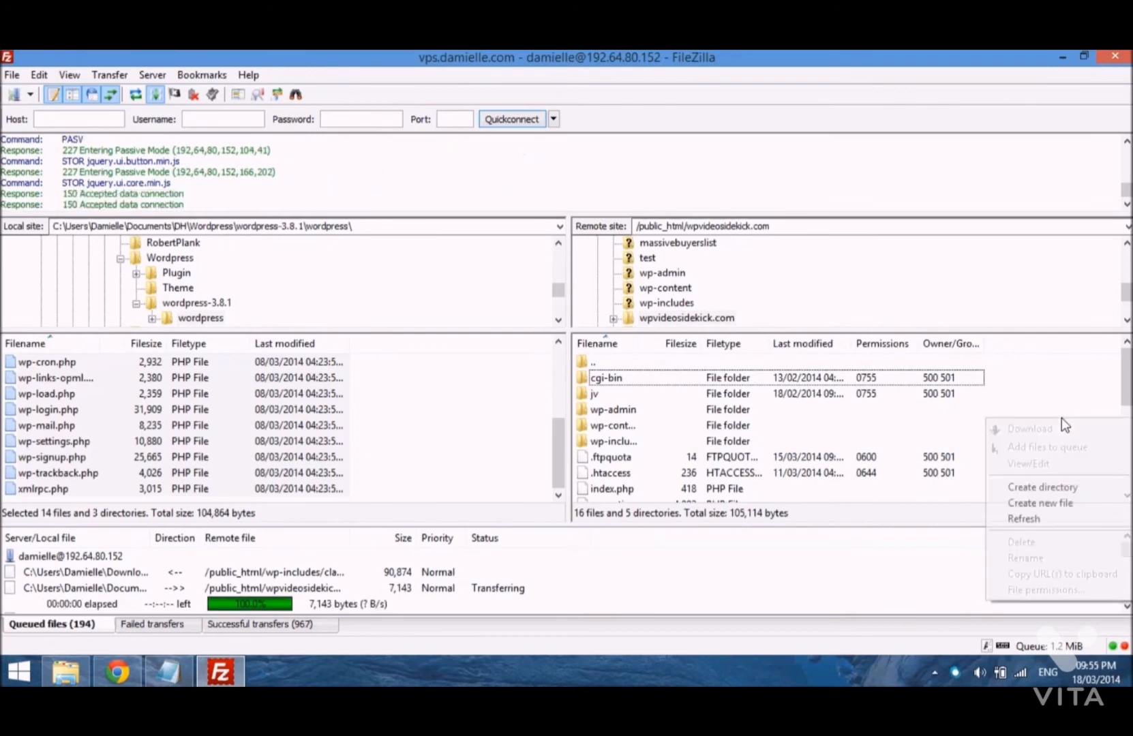
pyautogui.click(1037, 485)
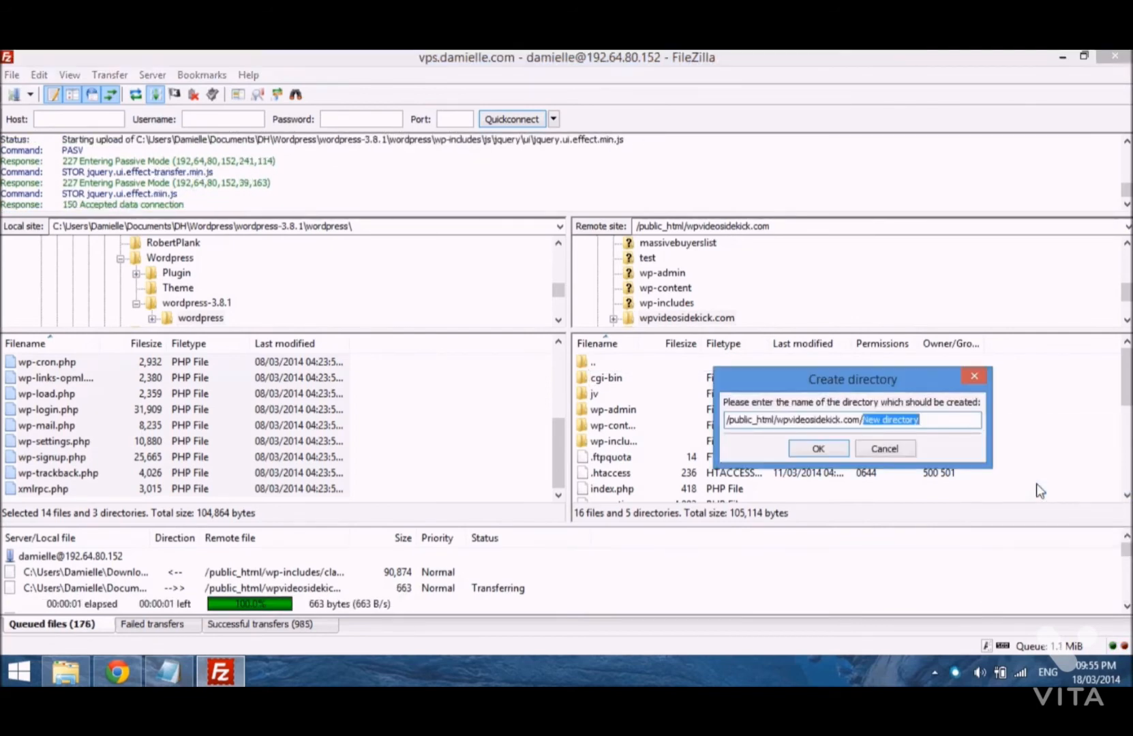
pyautogui.write('blog')
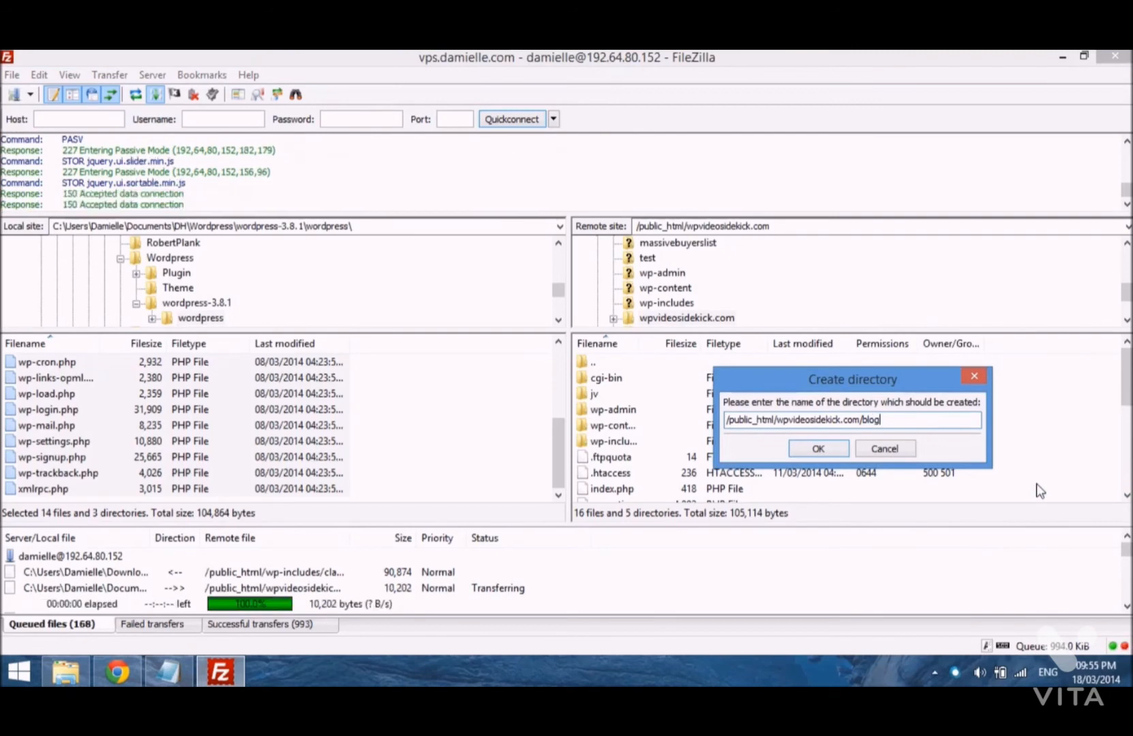
pyautogui.click(818, 449)
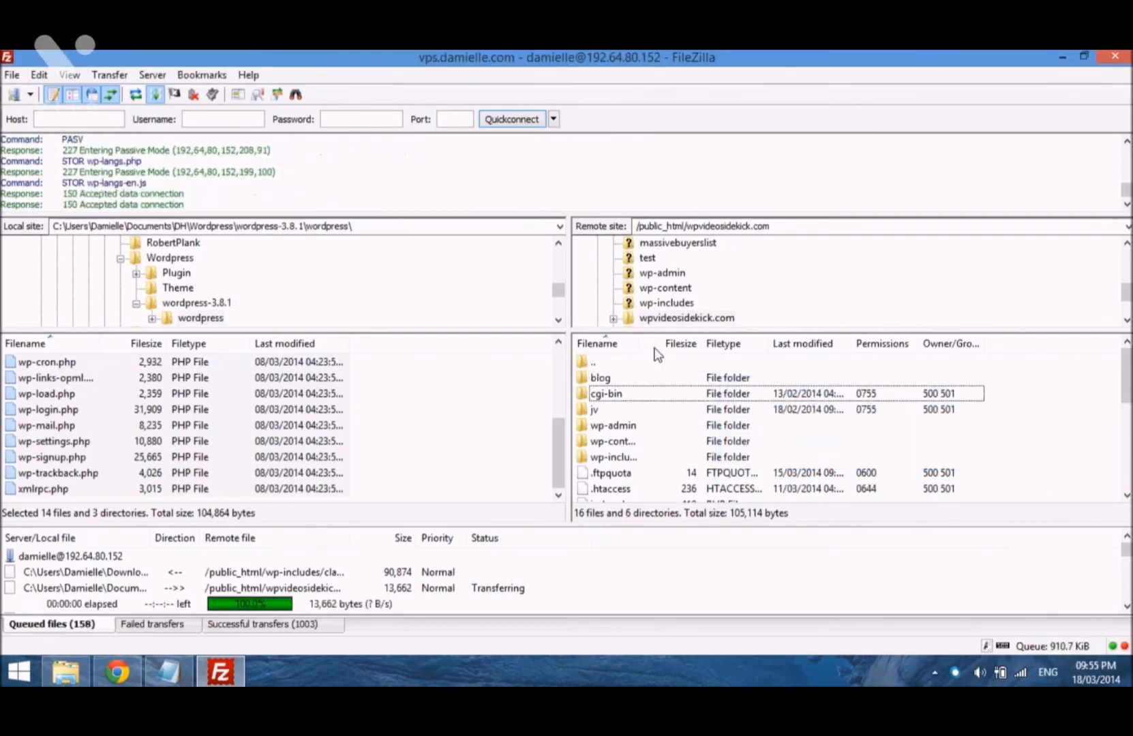
pyautogui.doubleClick(602, 378)
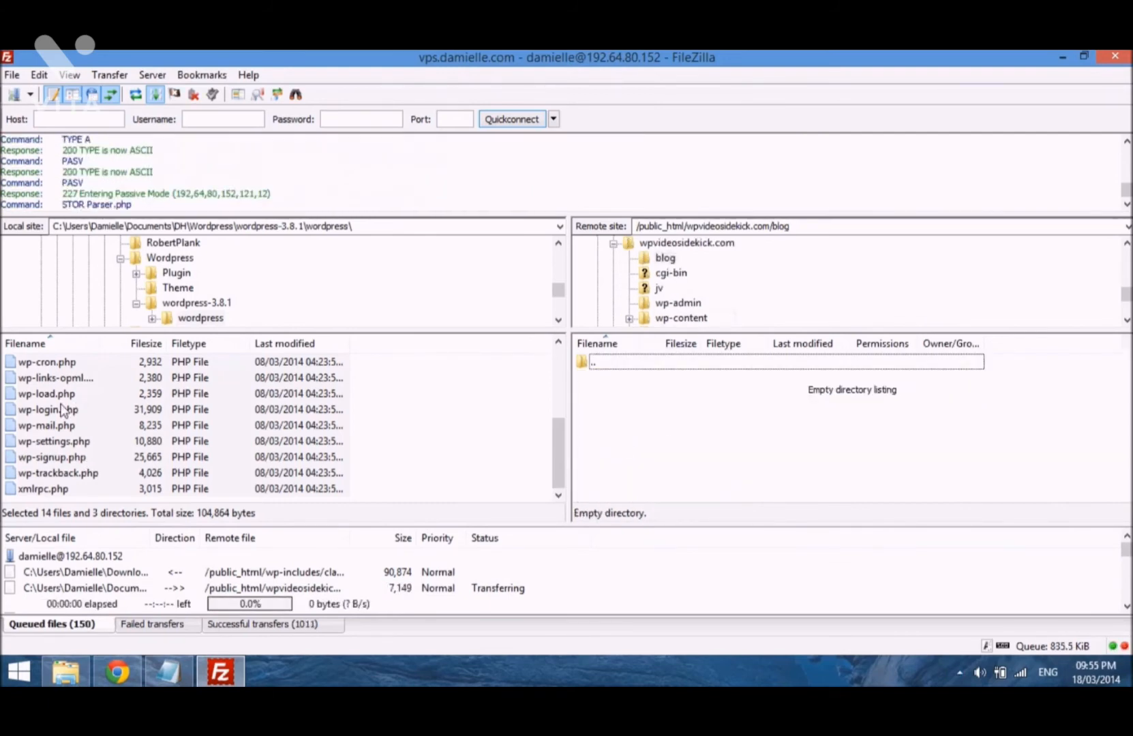
# Step: Check the local files and the empty remote blog listing, then switch to the Chrome browser
pyautogui.click(45, 364)
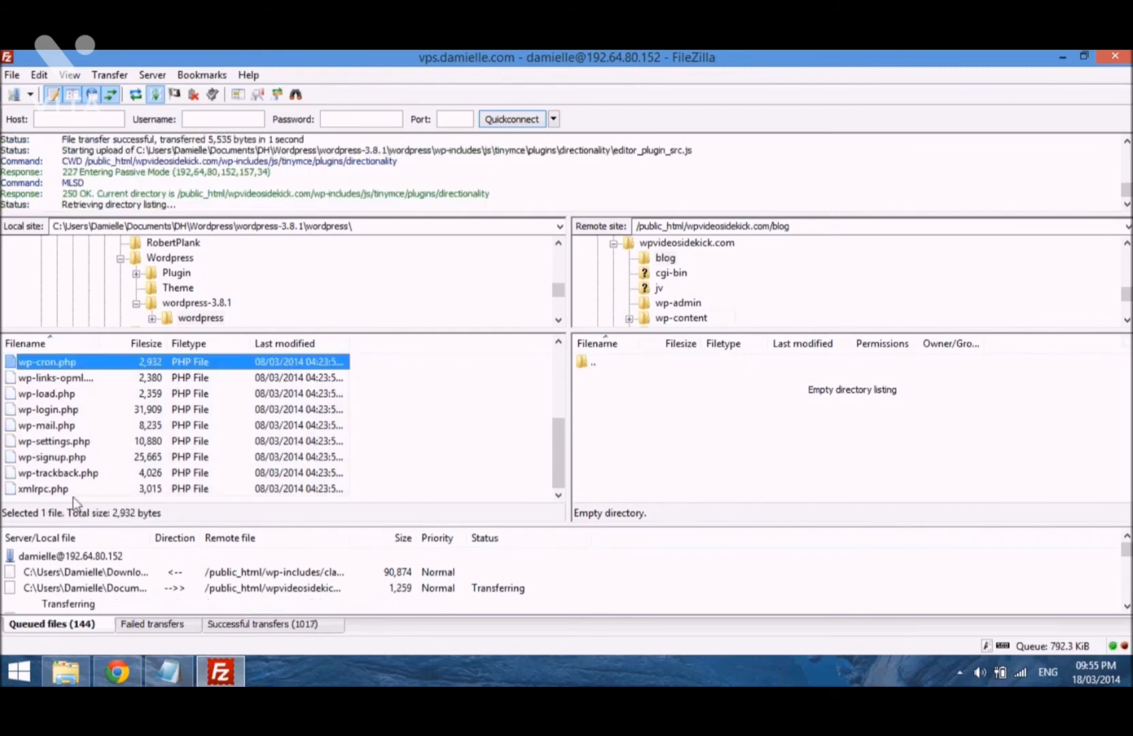
pyautogui.moveTo(559, 438); pyautogui.dragTo(560, 356)
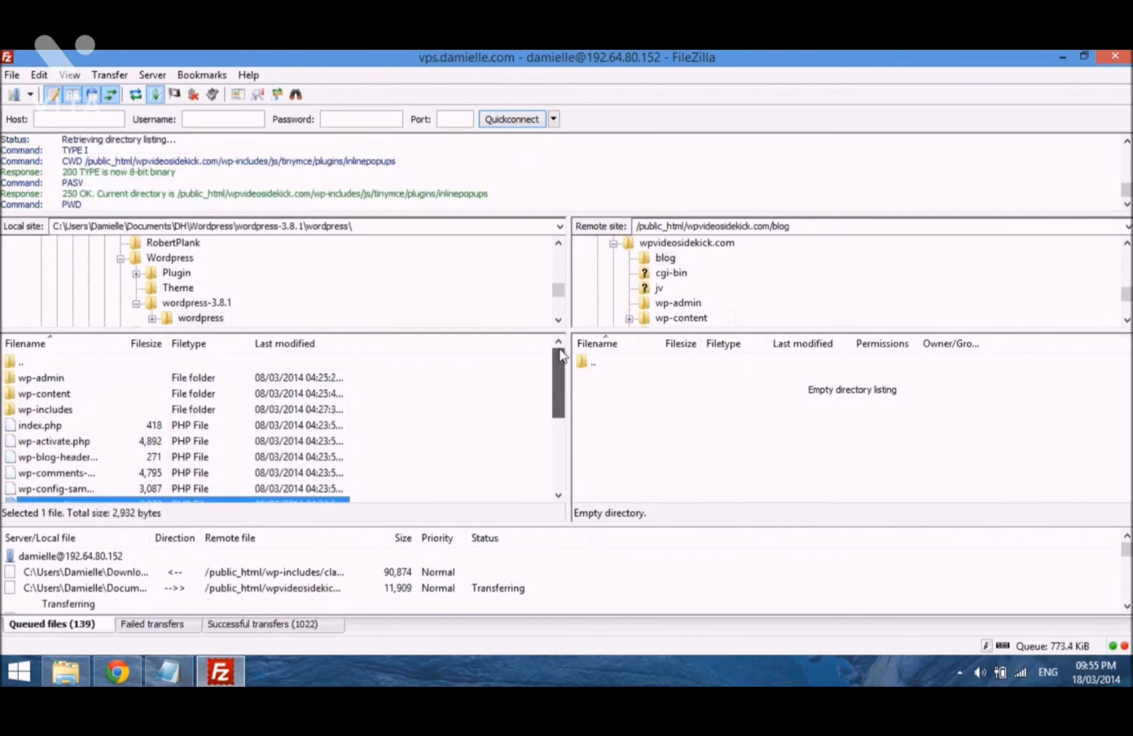
pyautogui.click(690, 399)
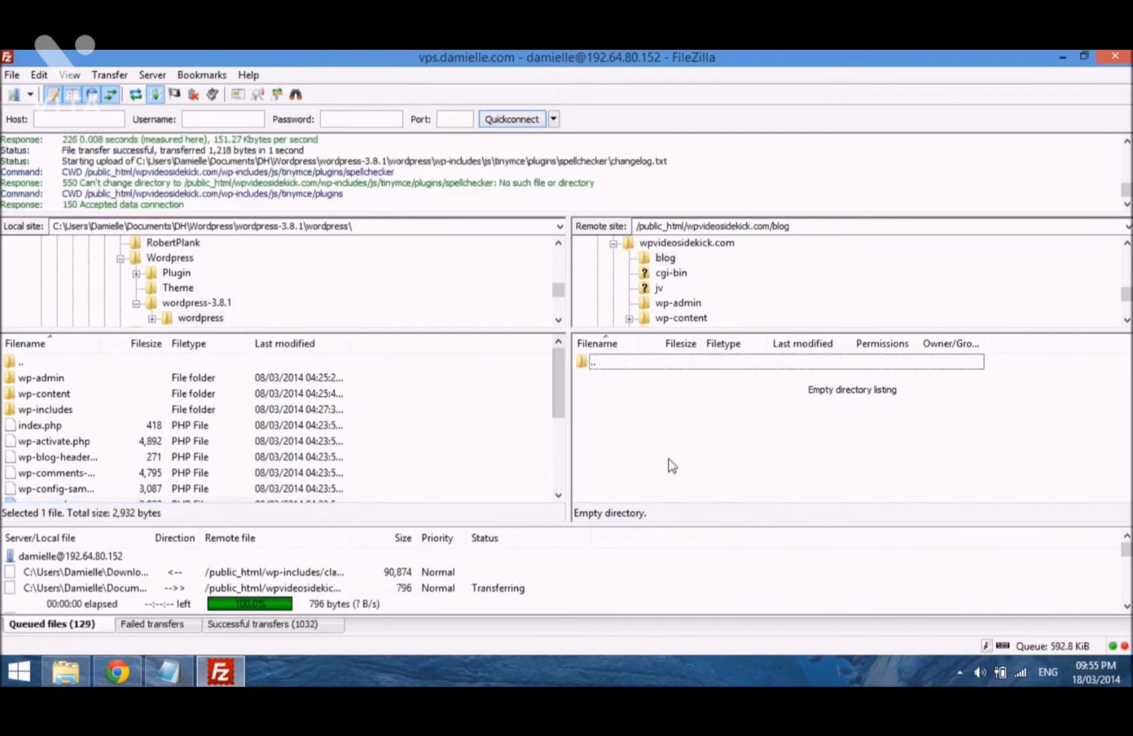
pyautogui.click(118, 672)
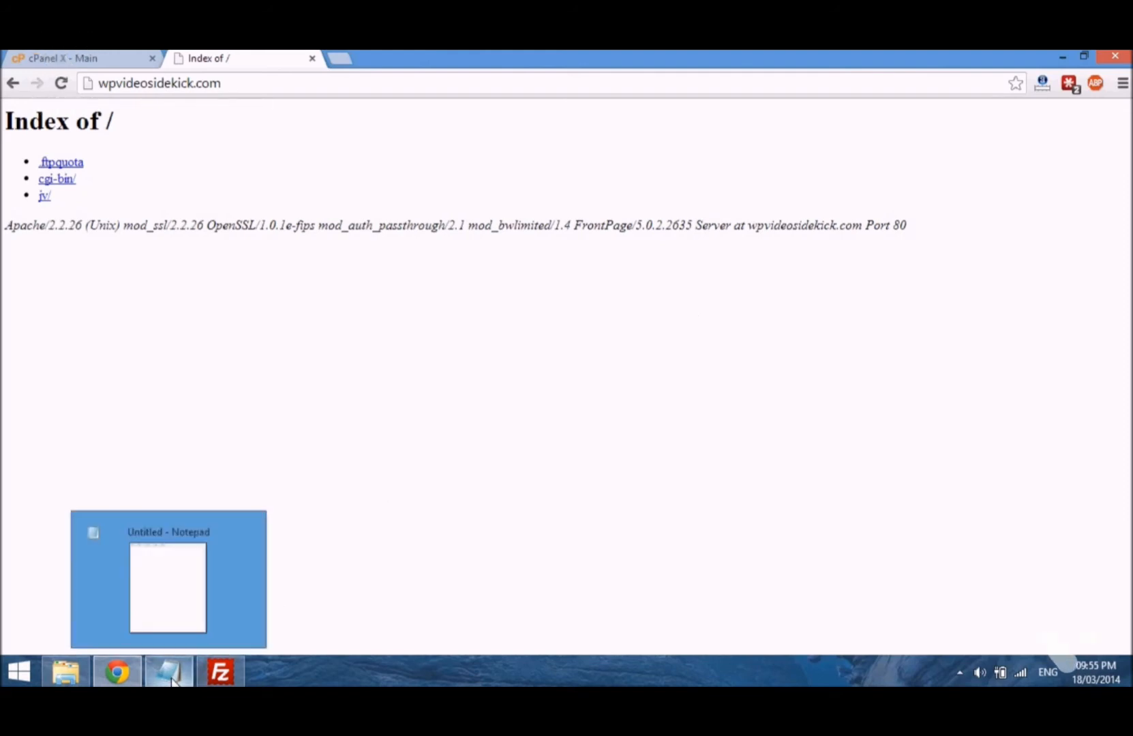
# Step: Check the FileZilla transfer progress, then reload wpvideosidekick.com in Chrome to reach WordPress setup
pyautogui.moveTo(235, 673)
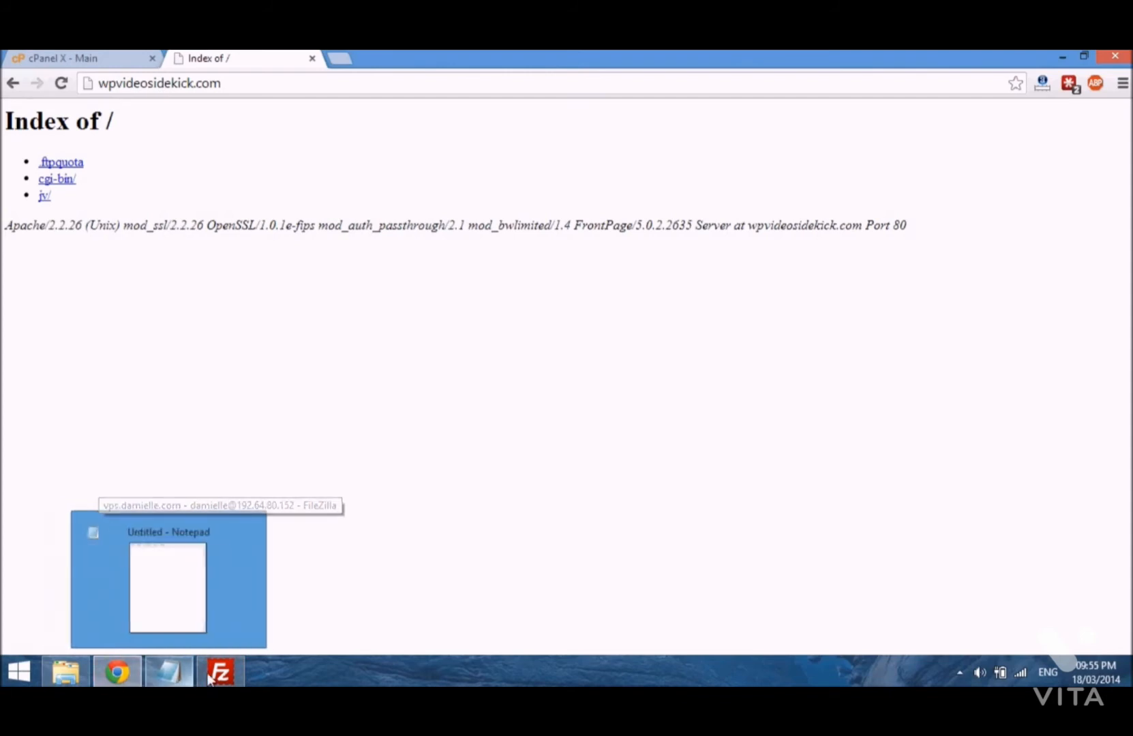
pyautogui.click(212, 675)
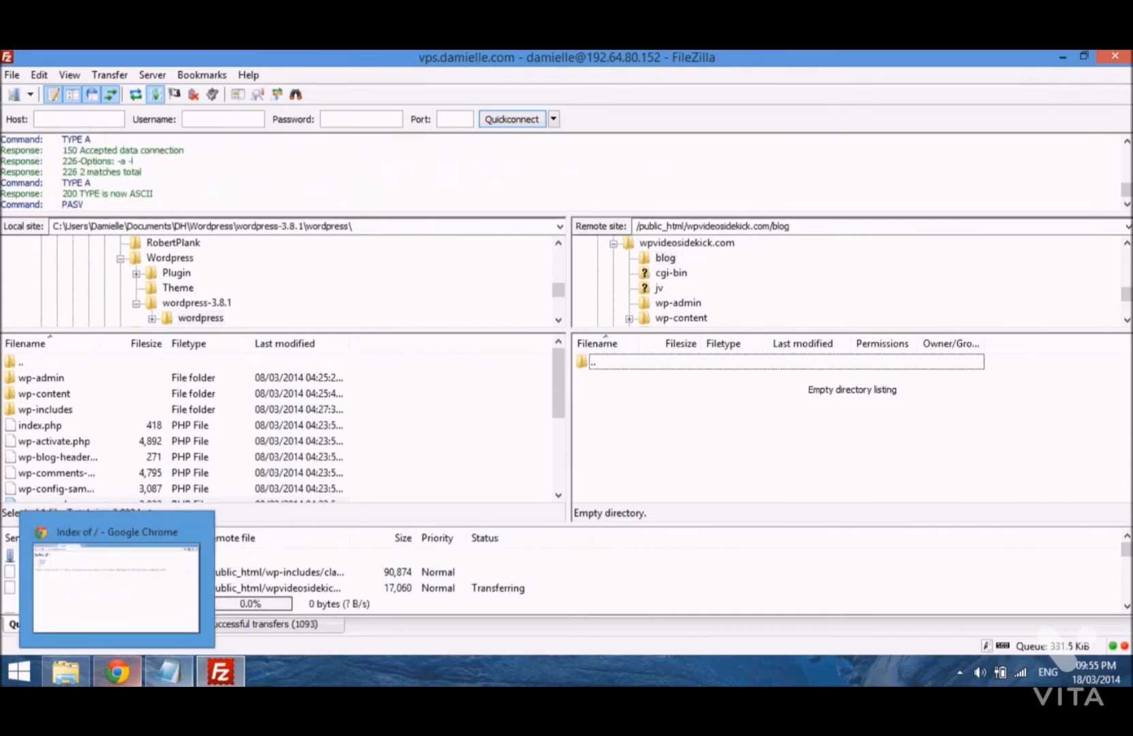
pyautogui.moveTo(158, 682)
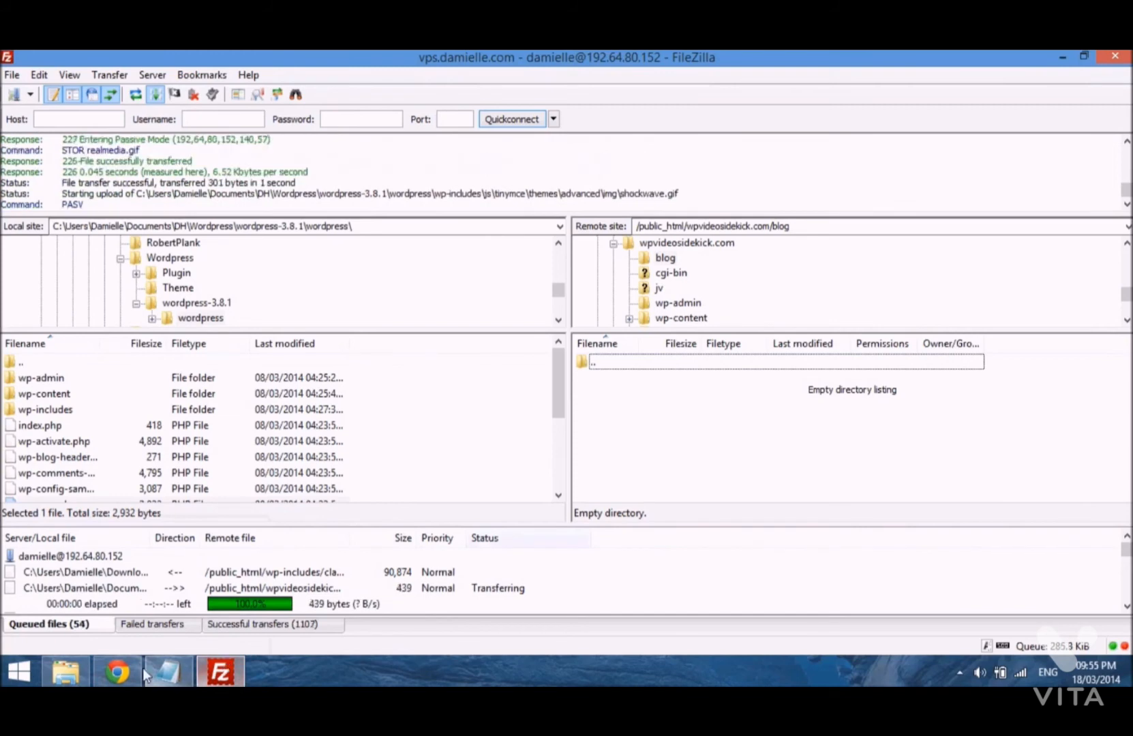
pyautogui.click(123, 678)
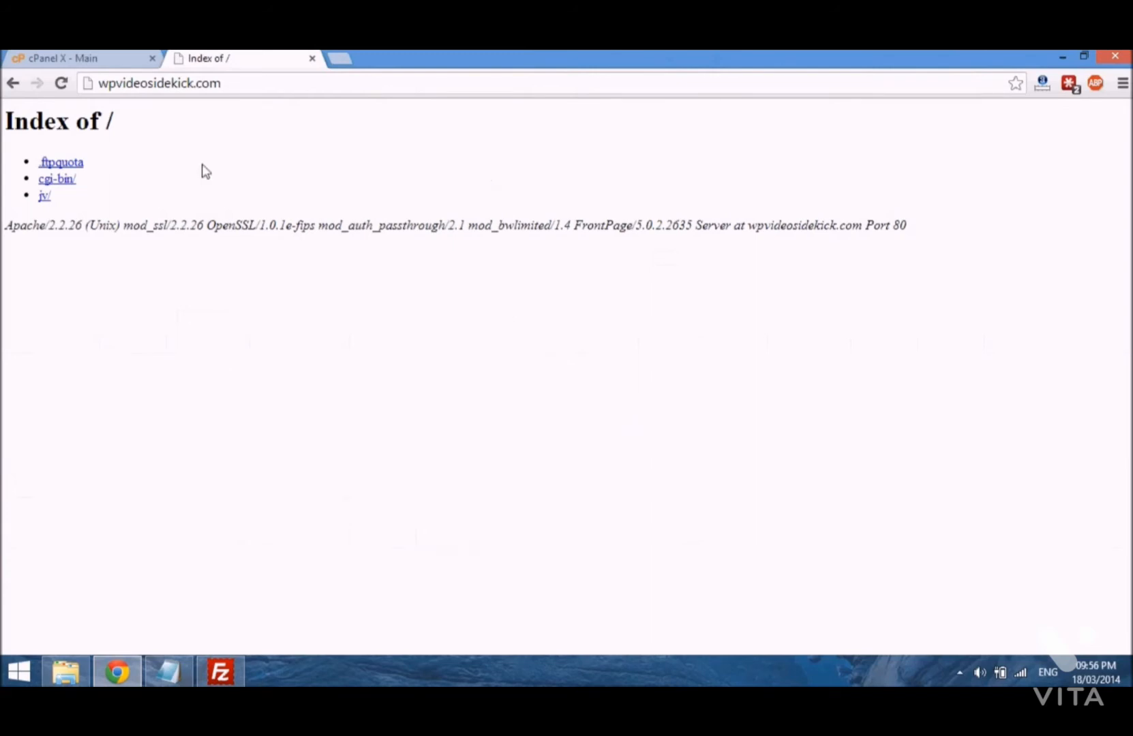
pyautogui.click(60, 84)
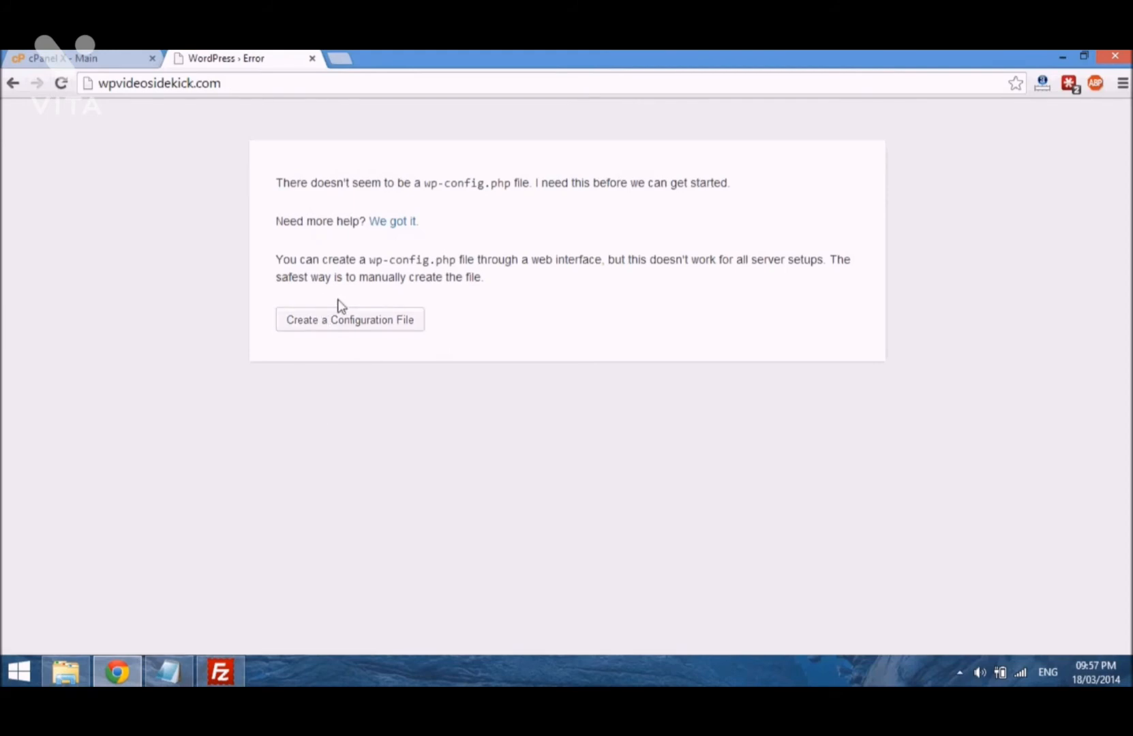
# Step: Start WordPress's 'Create a Configuration File' setup, then go back to the cPanel X - Main tab
pyautogui.click(335, 322)
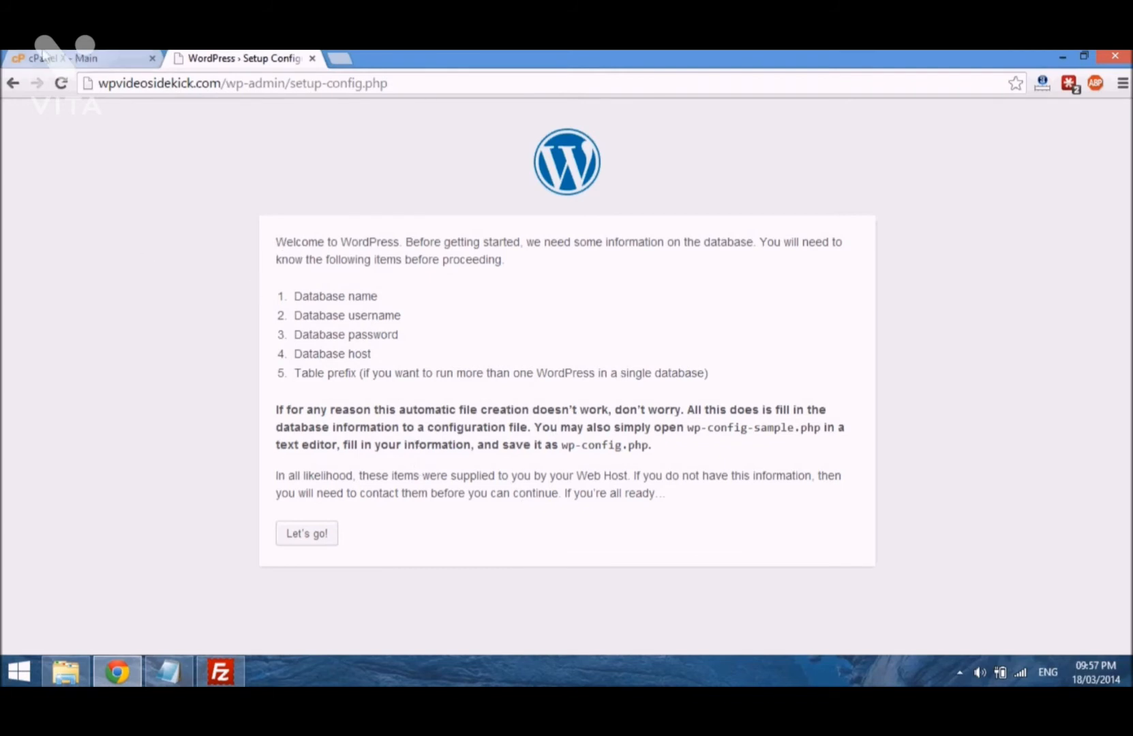
pyautogui.click(71, 57)
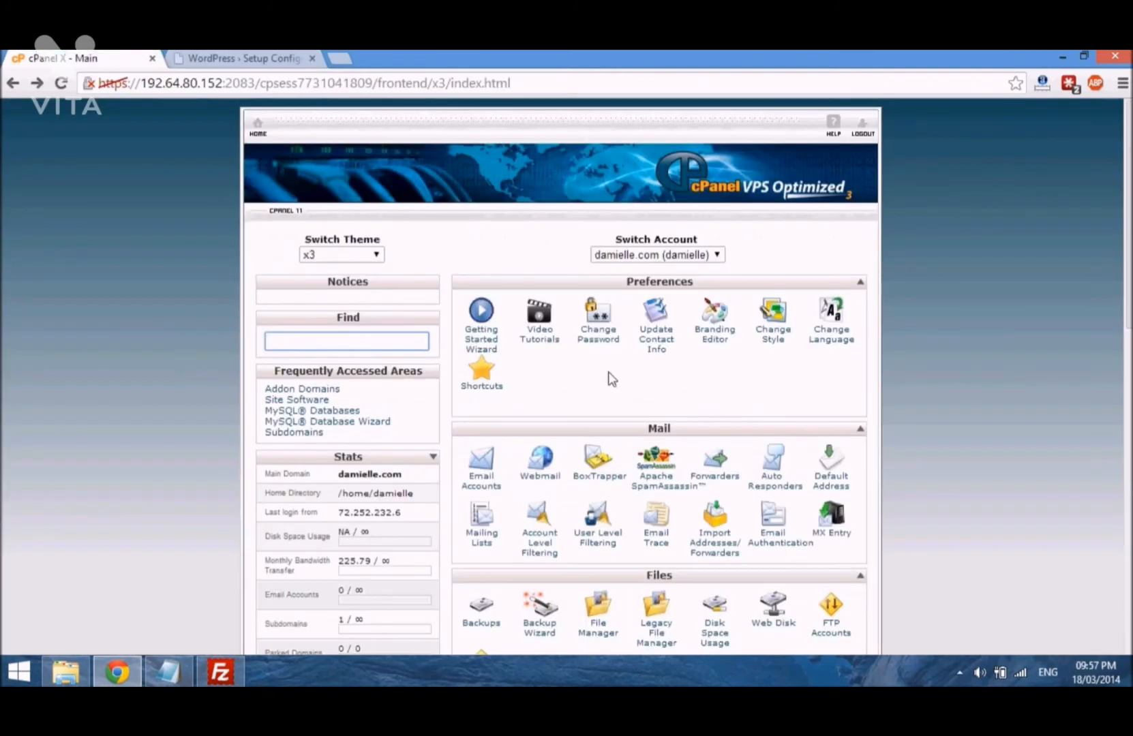
# Step: In the MySQL Database Wizard, create a database ending in mg46i, with a blank Notepad open
pyautogui.scroll(-10, 609, 371)
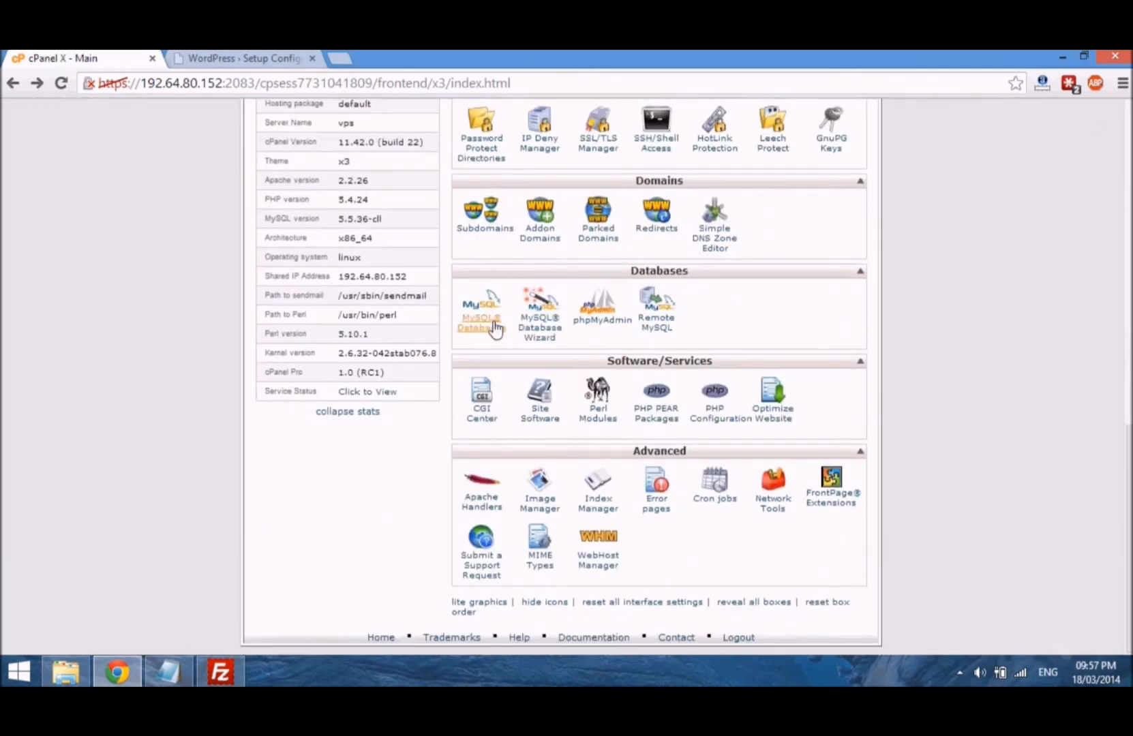
pyautogui.click(545, 341)
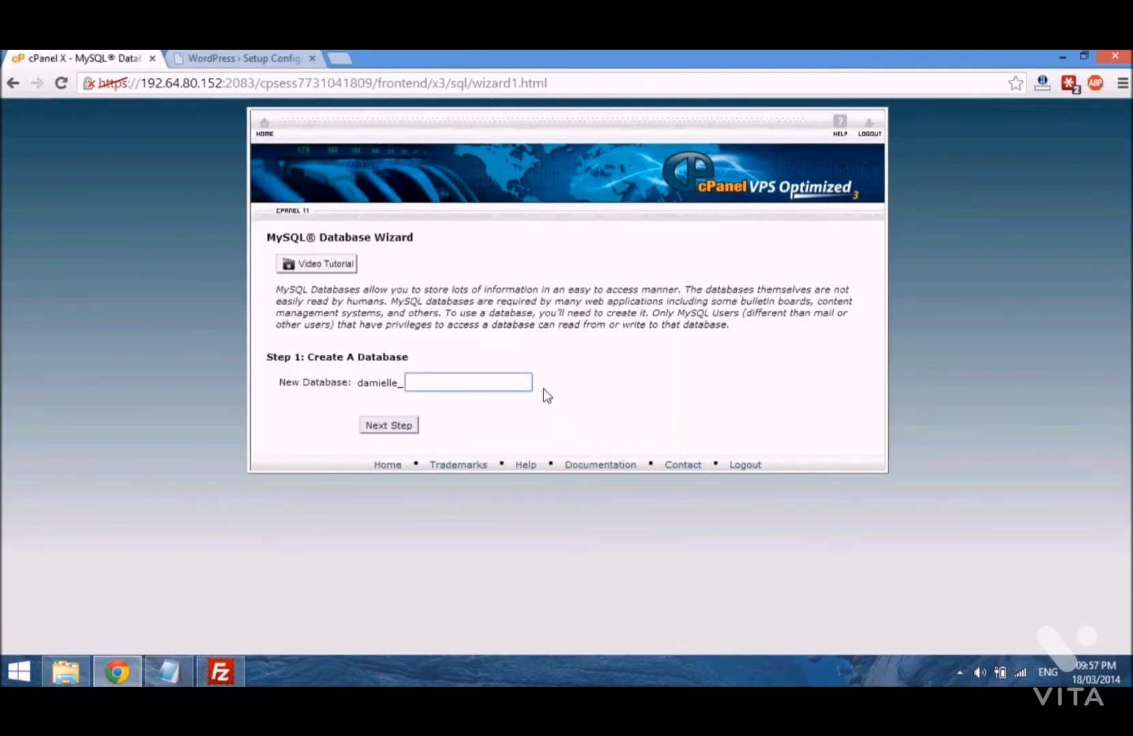
pyautogui.write('mg46i')
pyautogui.moveTo(177, 671)
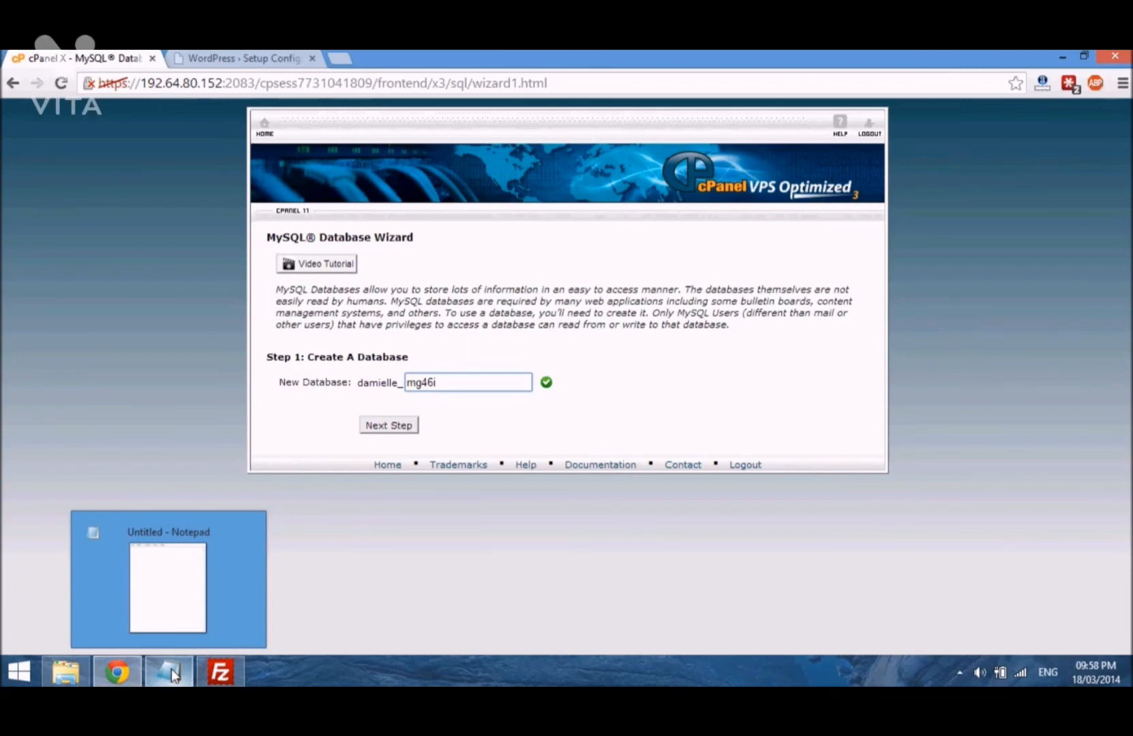
pyautogui.click(171, 670)
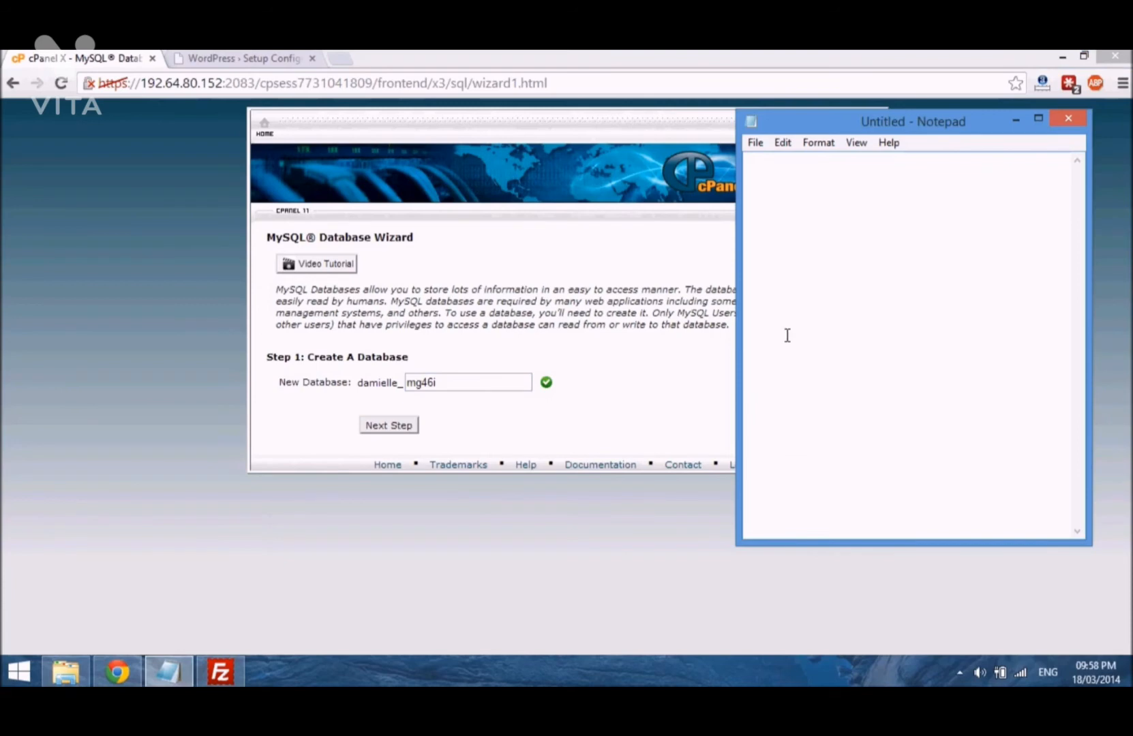
pyautogui.click(389, 427)
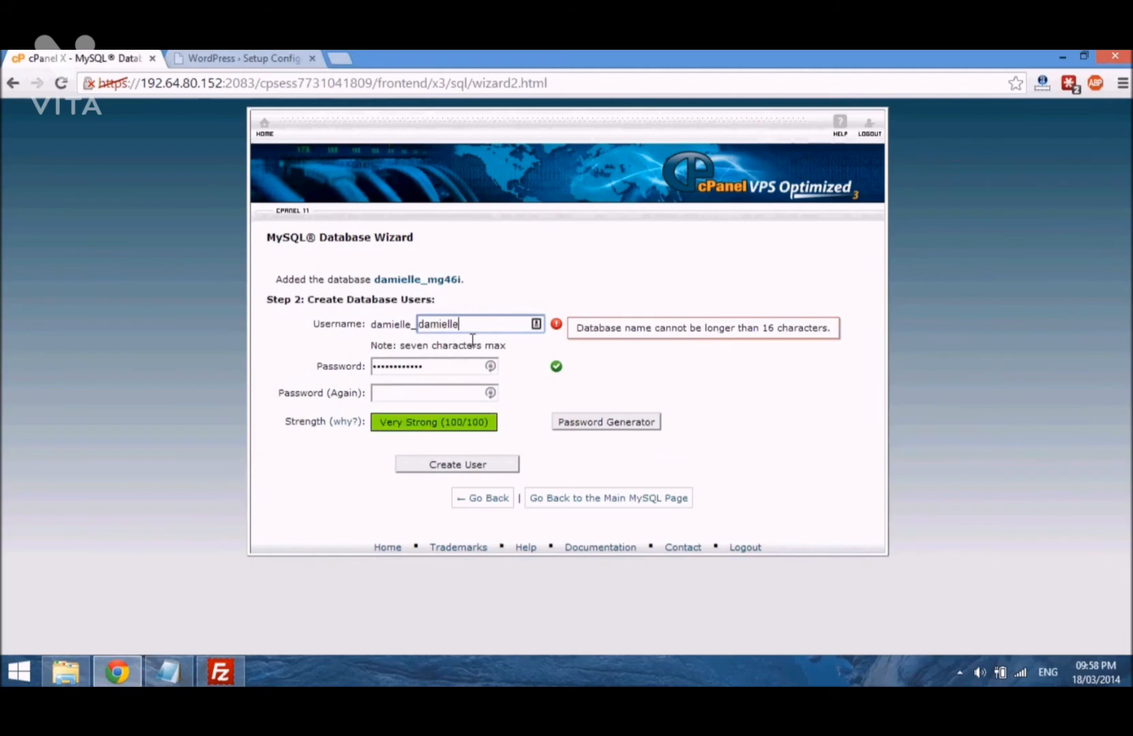
# Step: Enter username ending hmf4t and generate a strong random password, copying it to the clipboard
pyautogui.moveTo(473, 339); pyautogui.dragTo(430, 340)
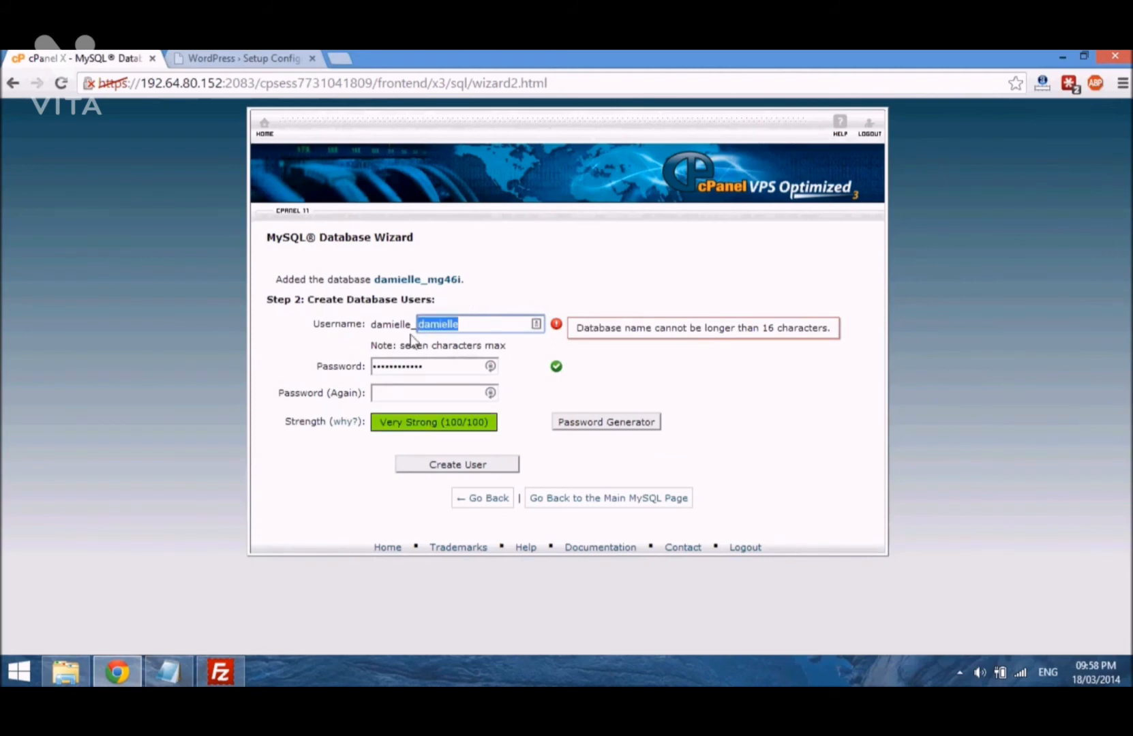
pyautogui.write('hm')
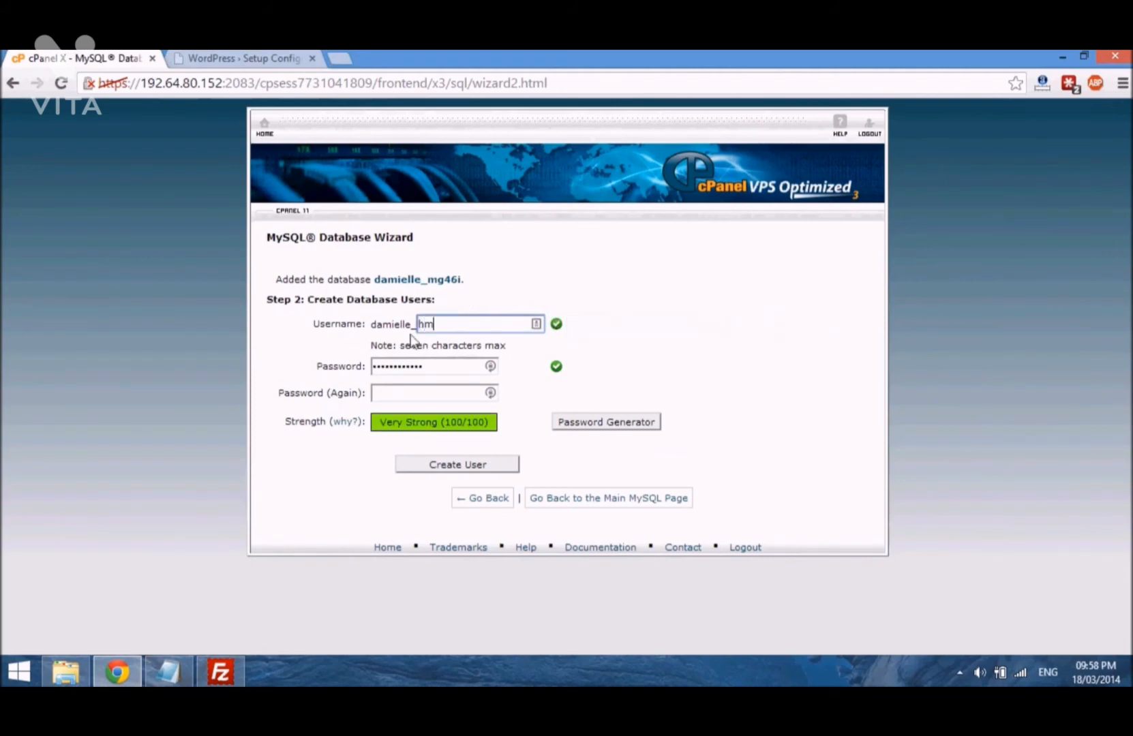
pyautogui.write('f4t')
pyautogui.click(437, 368)
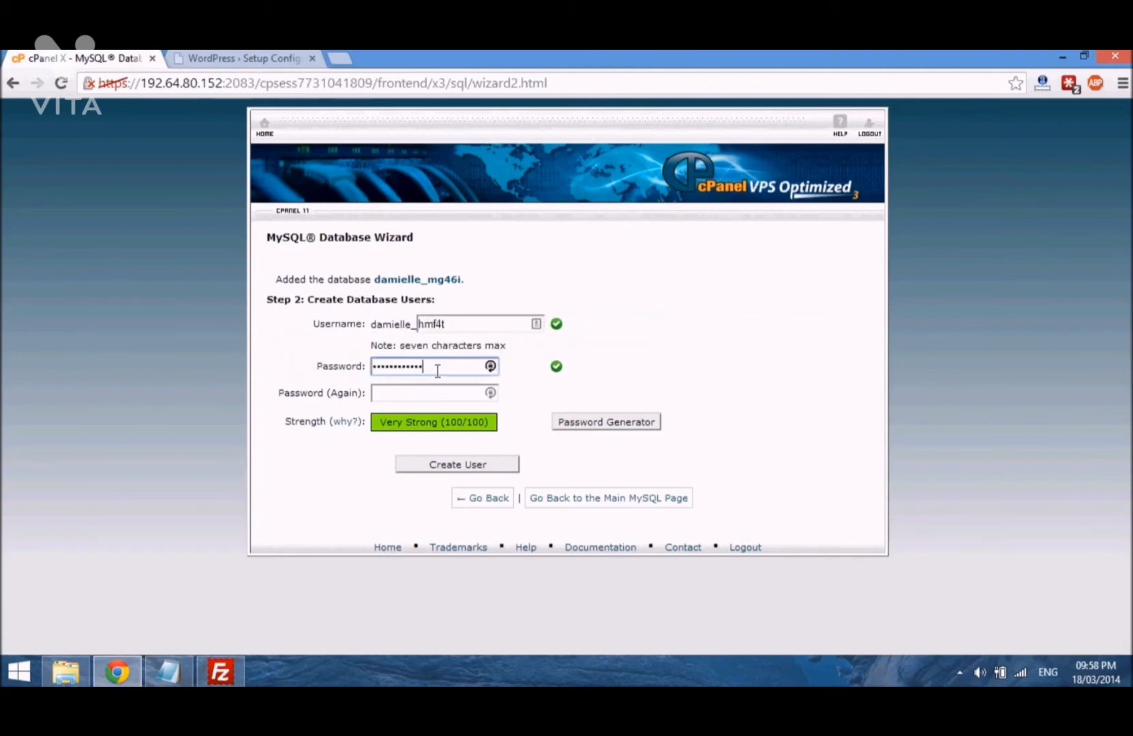
pyautogui.moveTo(437, 372); pyautogui.dragTo(314, 374)
pyautogui.press('BackSpace')
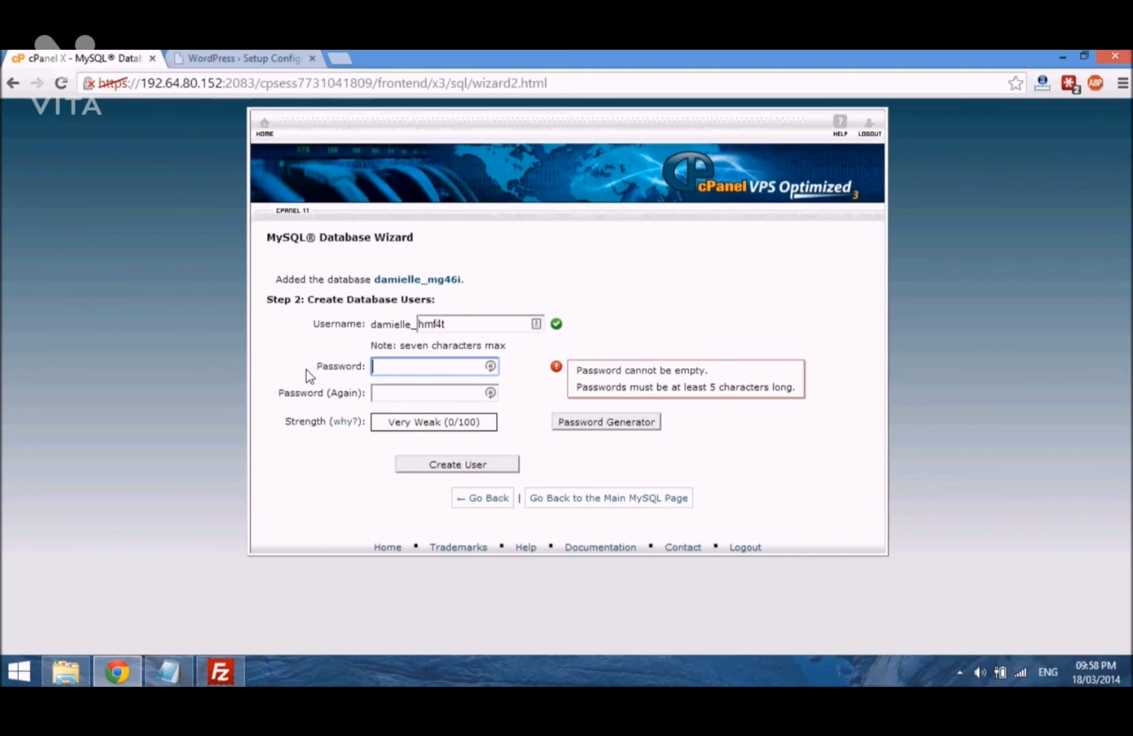
pyautogui.click(584, 426)
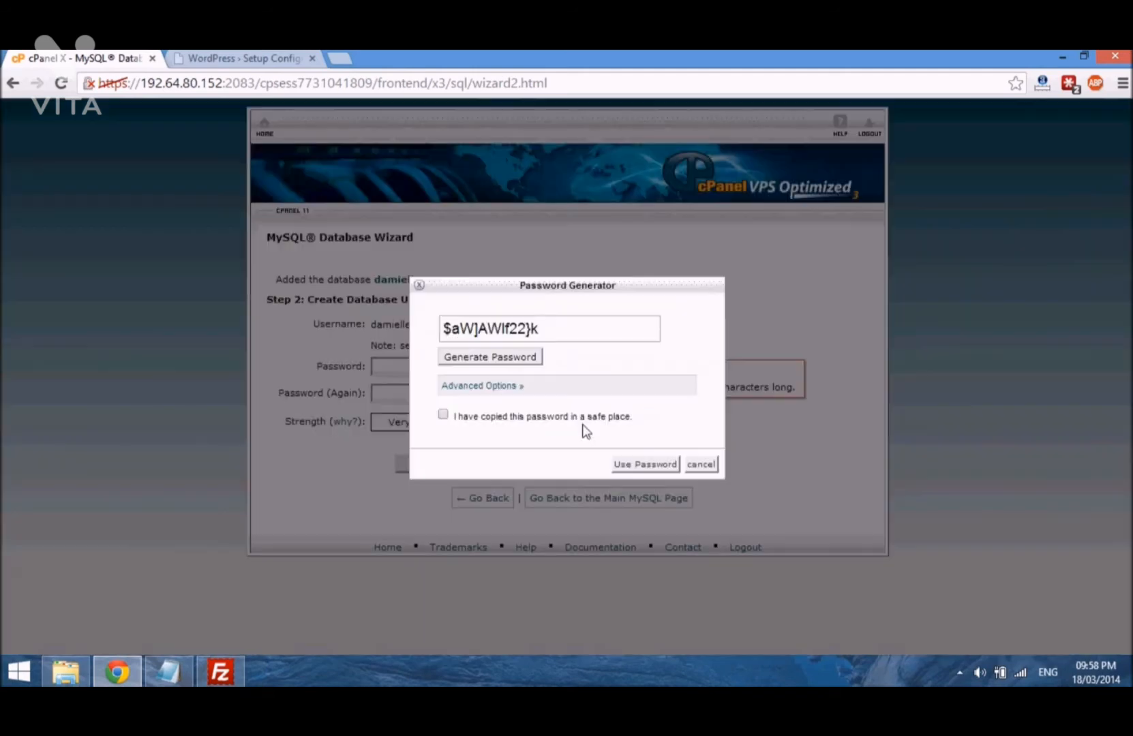
pyautogui.moveTo(539, 330); pyautogui.dragTo(426, 341)
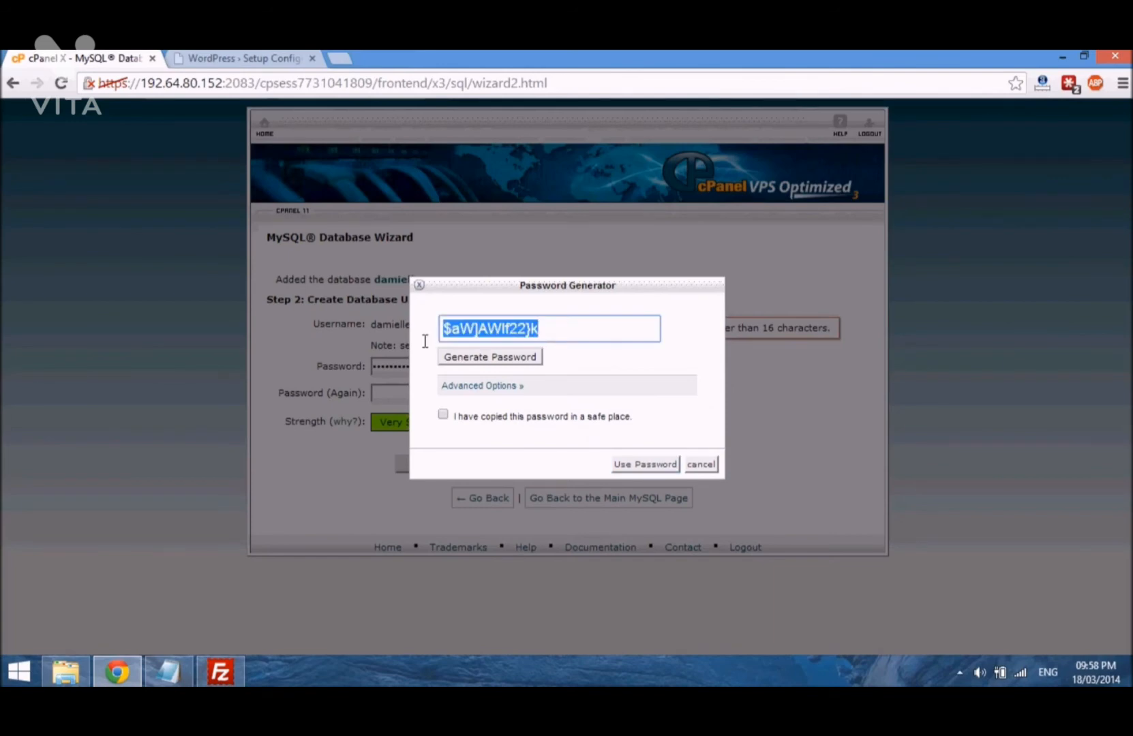
pyautogui.rightClick(482, 335)
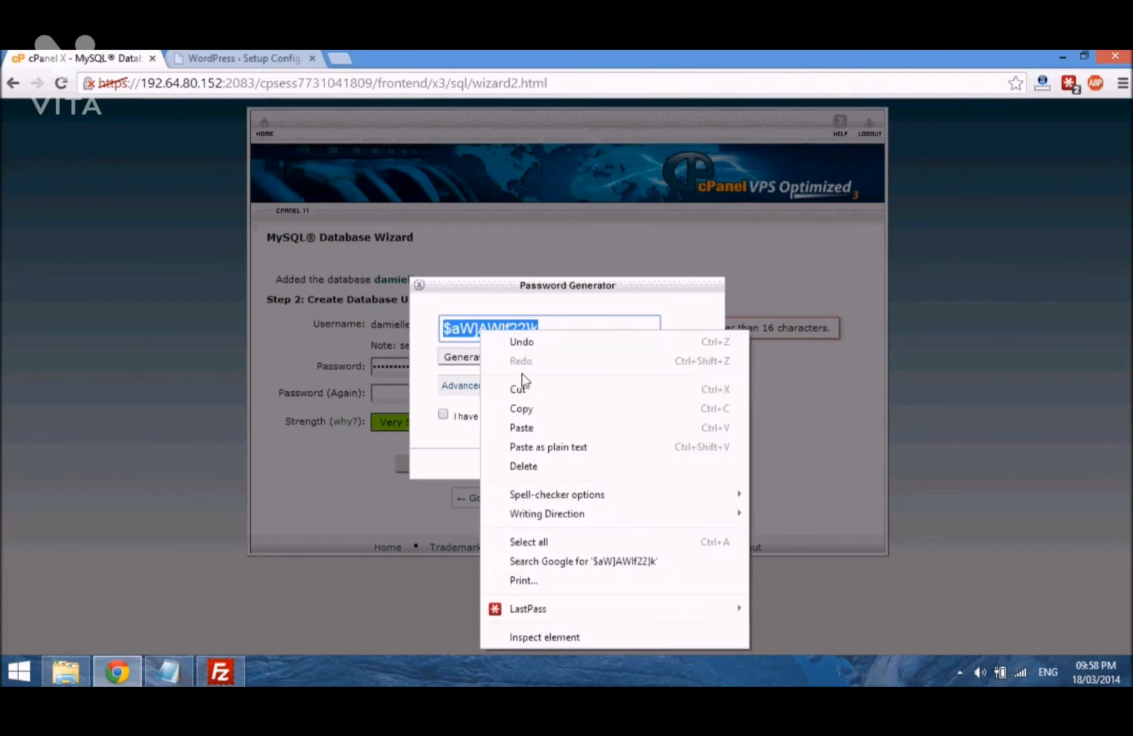
pyautogui.click(523, 409)
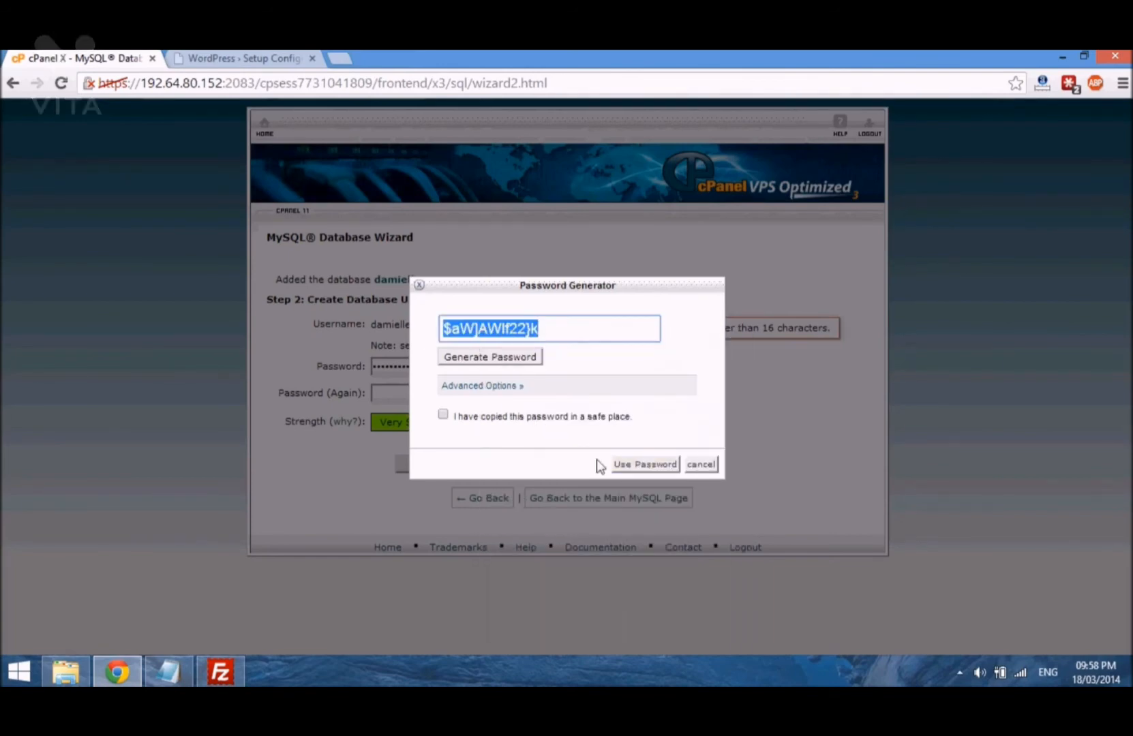
pyautogui.click(442, 415)
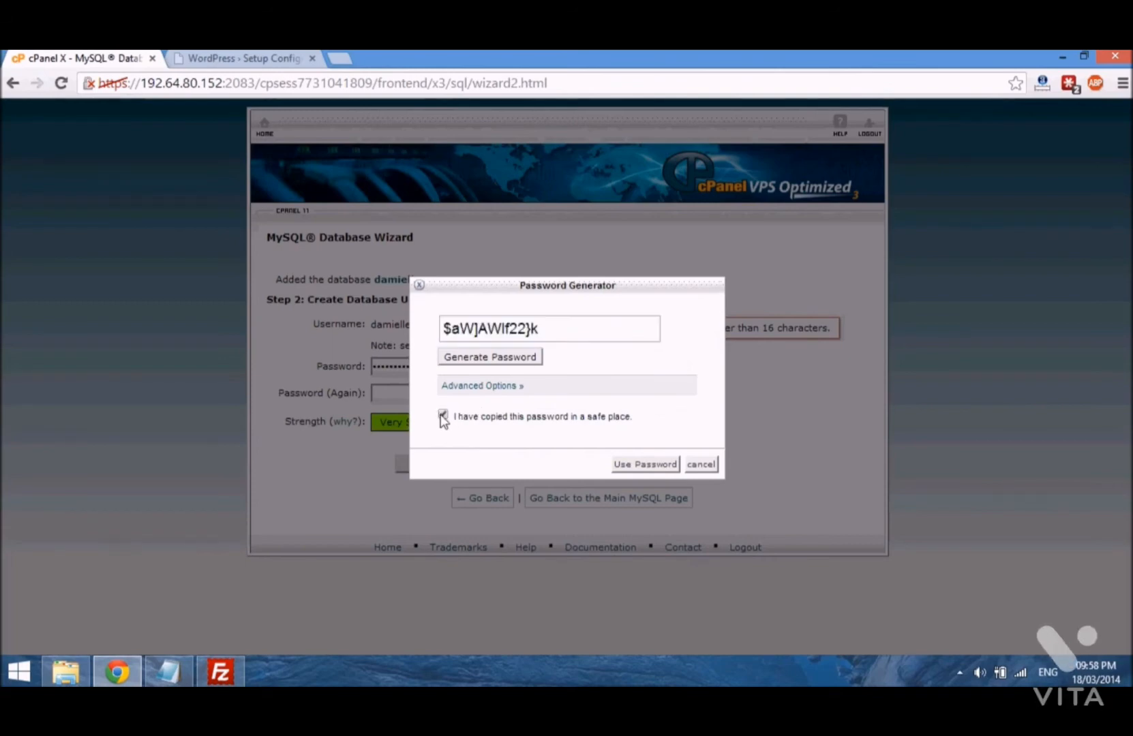
pyautogui.click(635, 465)
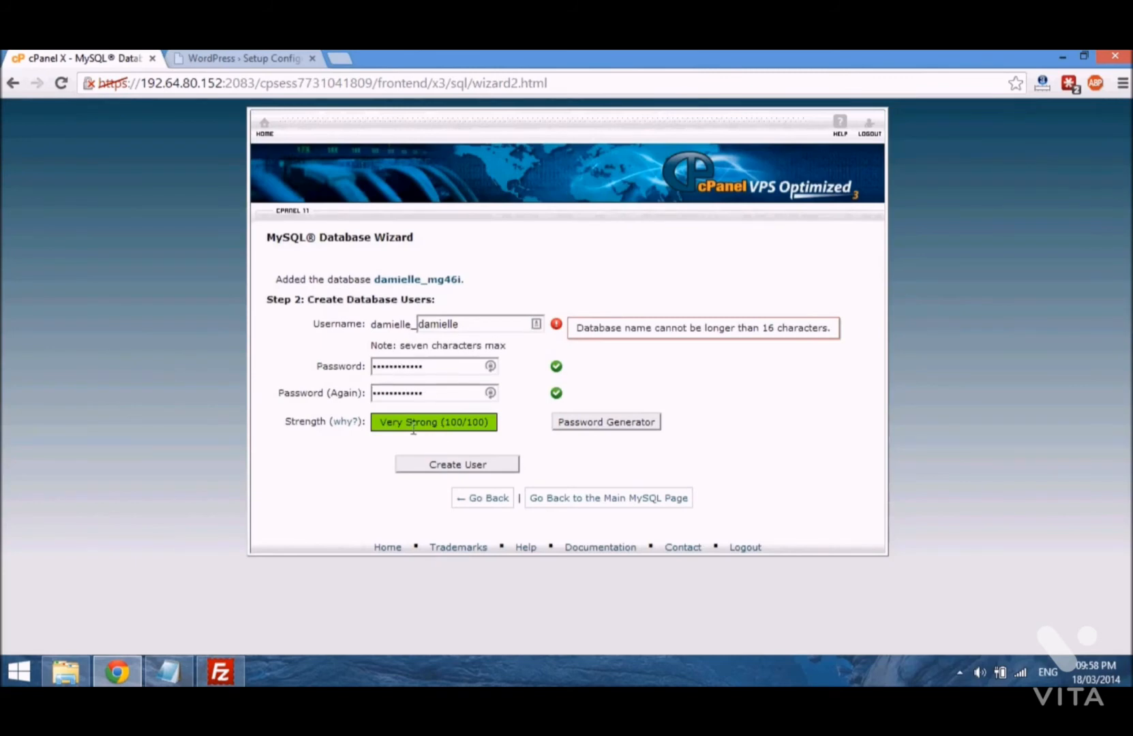
# Step: Record the generated password in Notepad after the label 'password :'
pyautogui.click(168, 672)
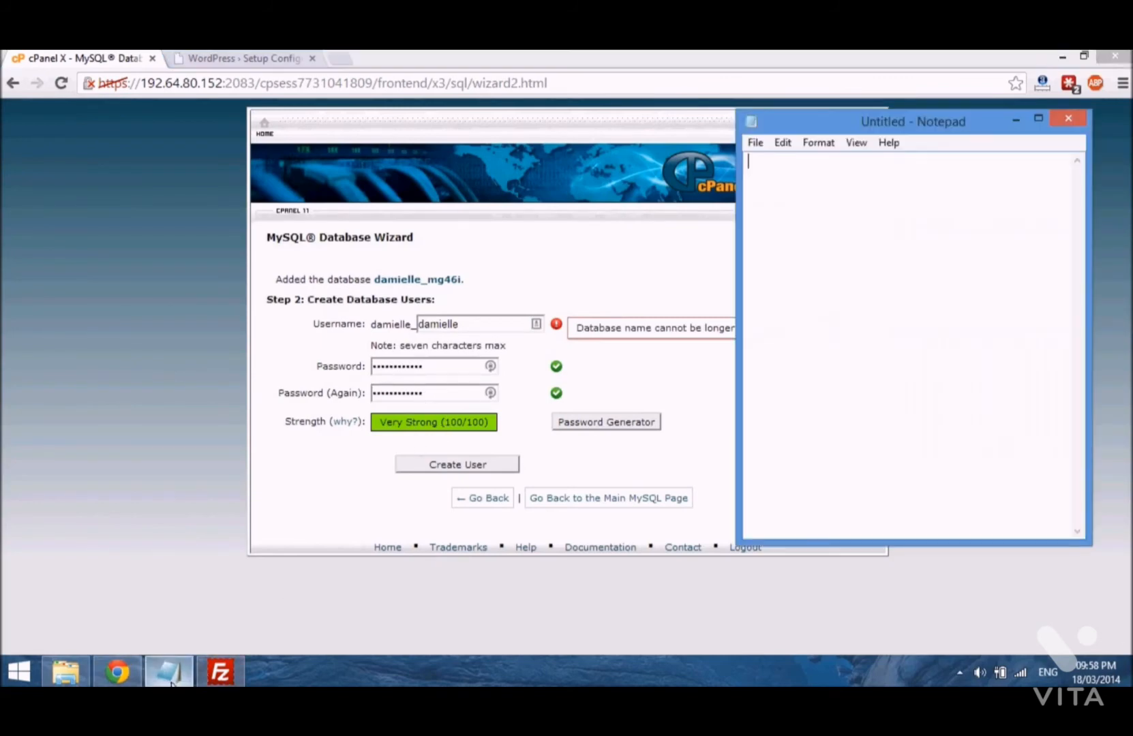
pyautogui.write('password')
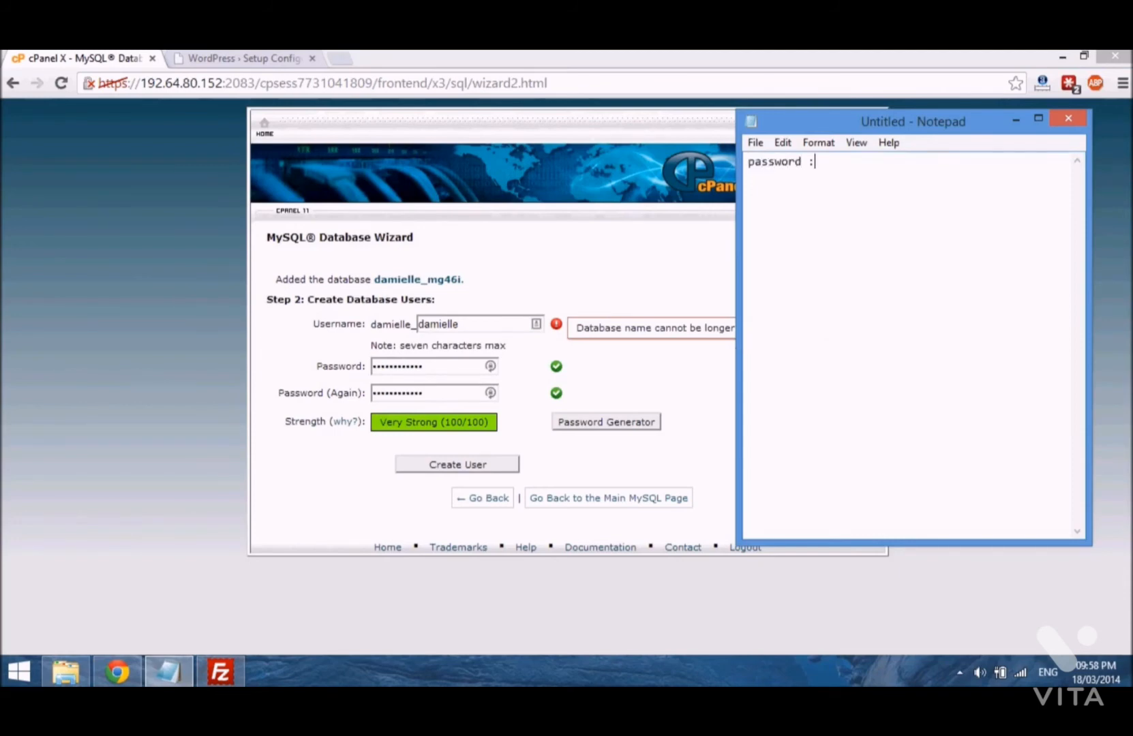
pyautogui.write(' :')
pyautogui.hotkey('ctrl', 'v')
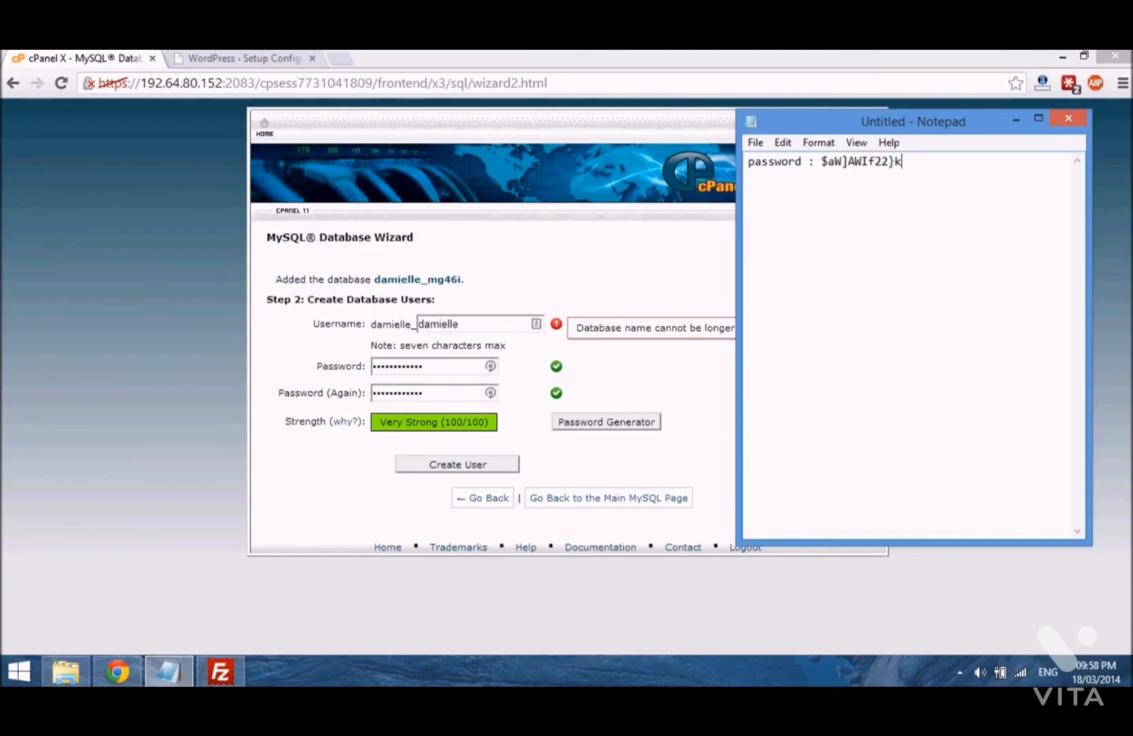
pyautogui.press('Return')
# Step: Fix validation errors by pasting the password into both fields and shortening the username to end in ghf56
pyautogui.click(477, 468)
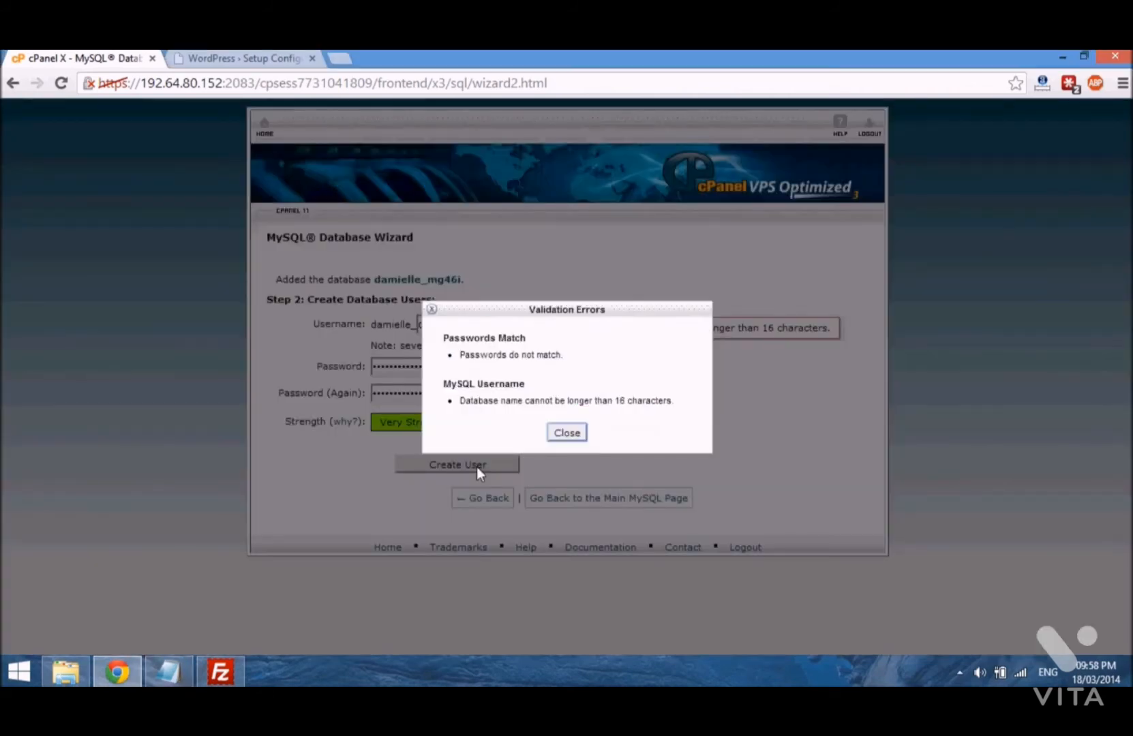
pyautogui.click(559, 435)
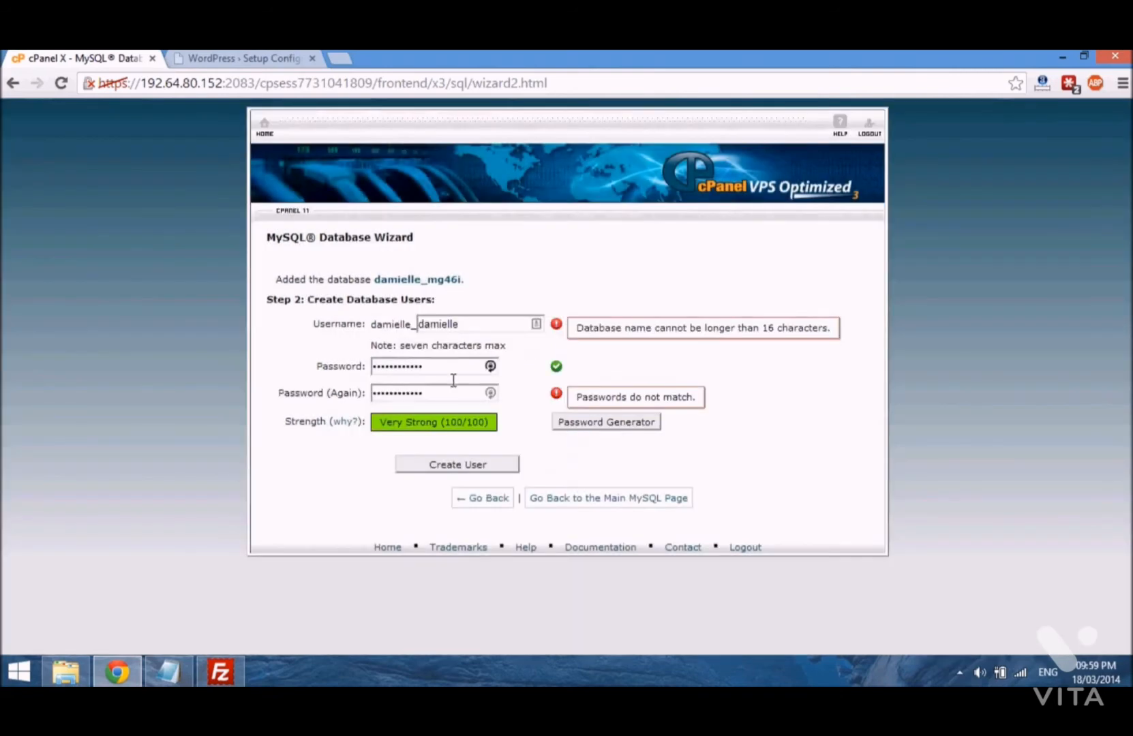
pyautogui.moveTo(453, 372); pyautogui.dragTo(271, 389)
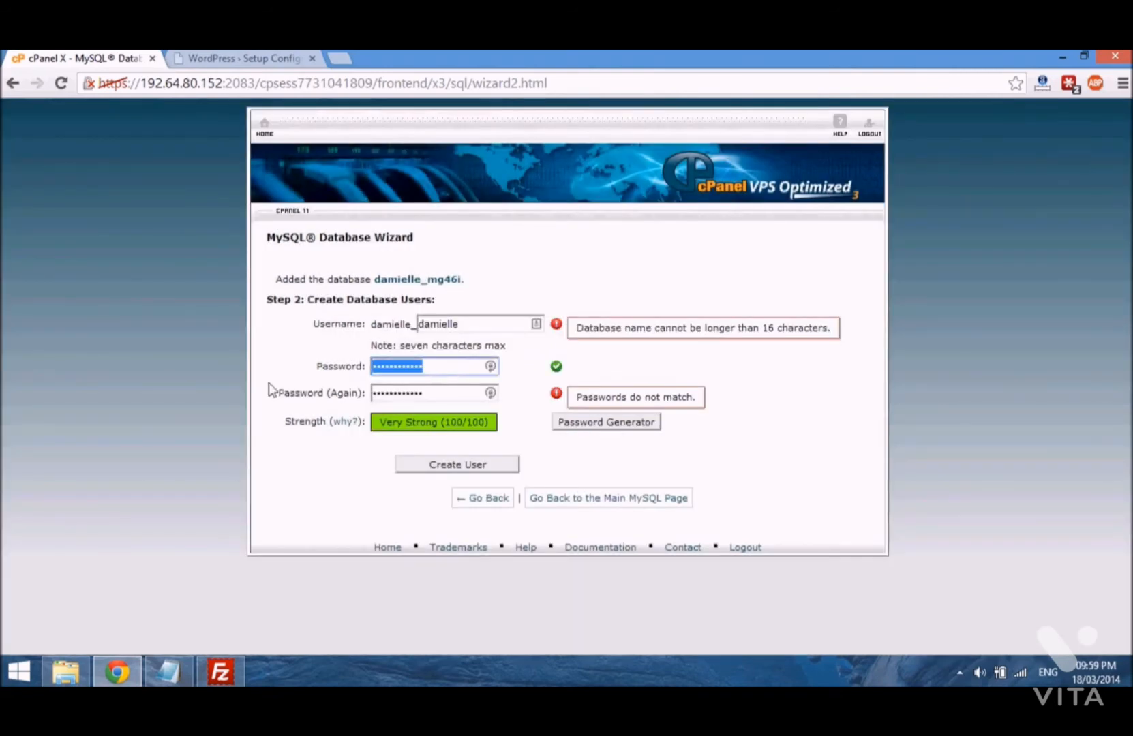
pyautogui.moveTo(430, 401); pyautogui.dragTo(299, 400)
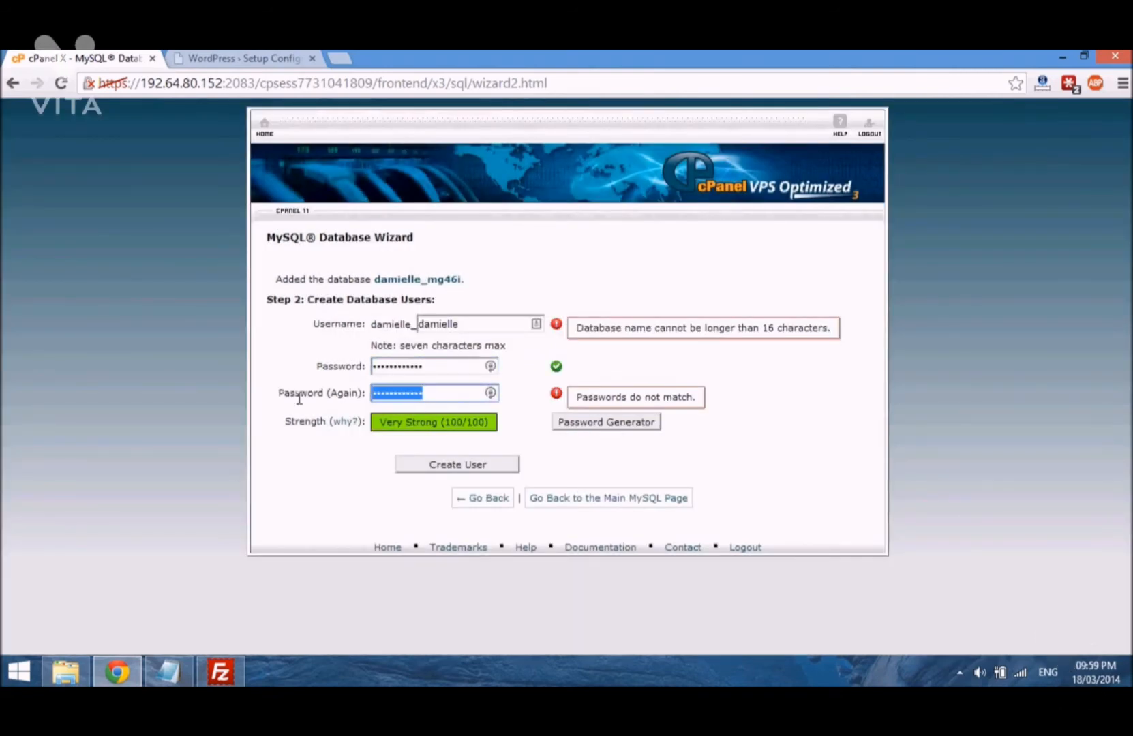
pyautogui.hotkey('ctrl', 'v')
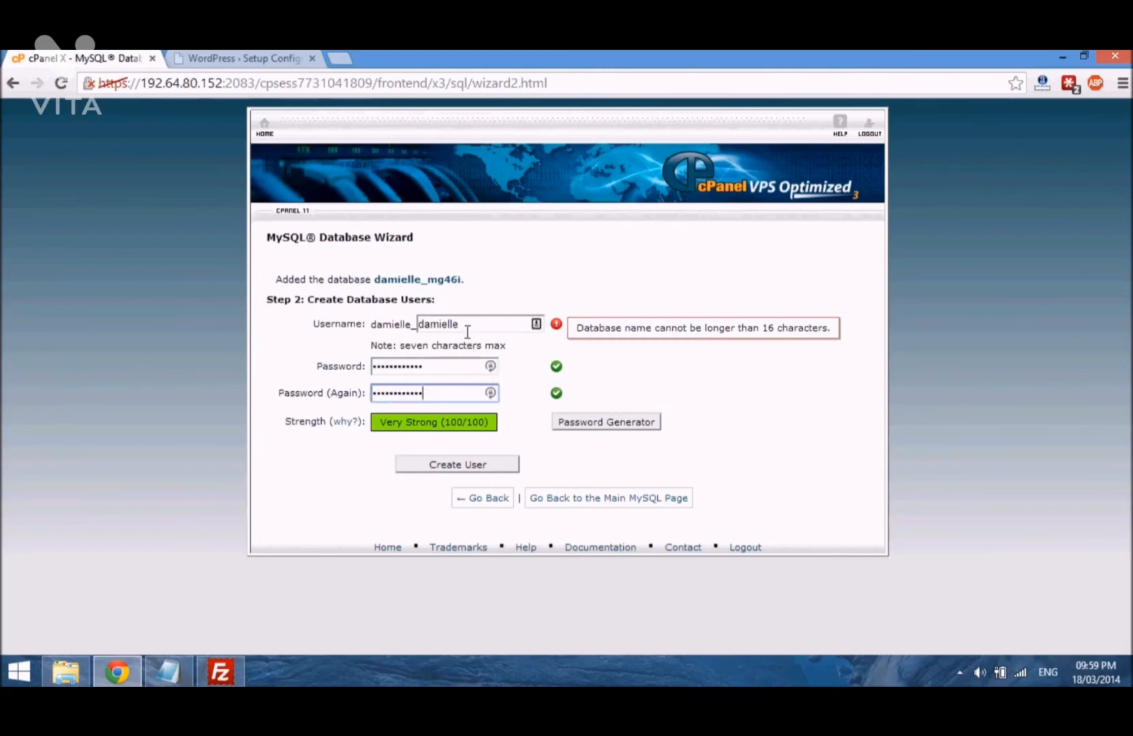
pyautogui.moveTo(467, 331); pyautogui.dragTo(340, 328)
pyautogui.write('ghf56')
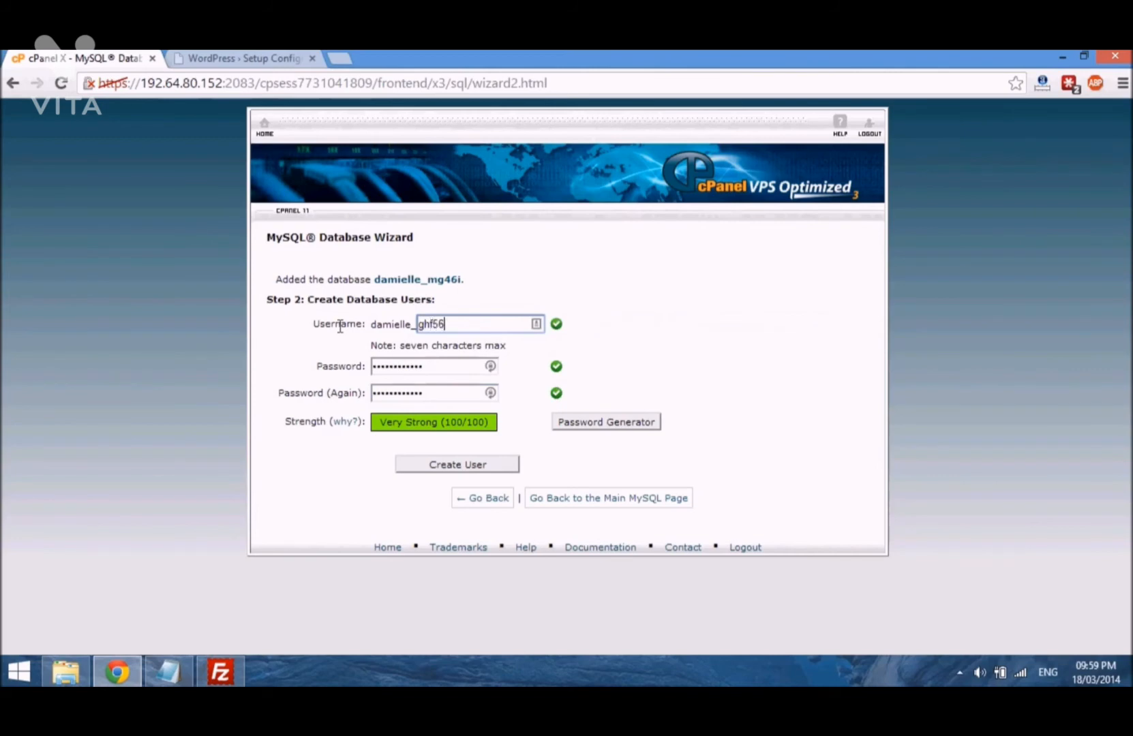
# Step: Create the database user and paste its username into Notepad after 'user:'
pyautogui.click(473, 465)
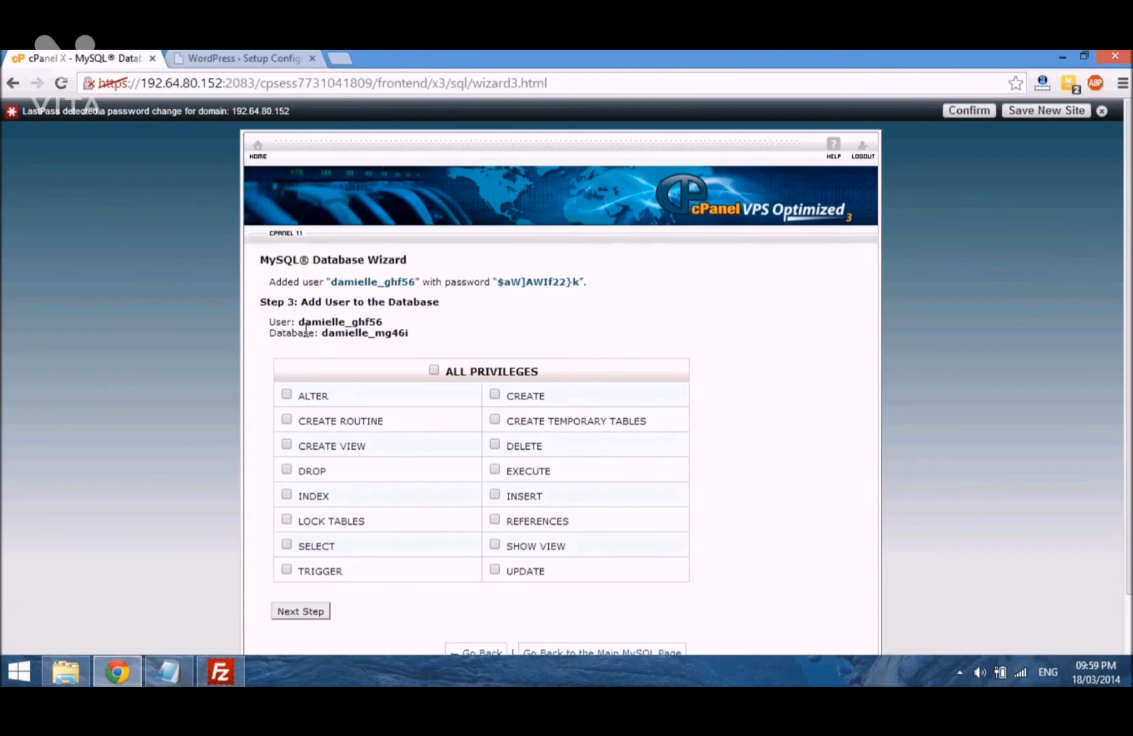
pyautogui.moveTo(299, 321); pyautogui.dragTo(389, 328)
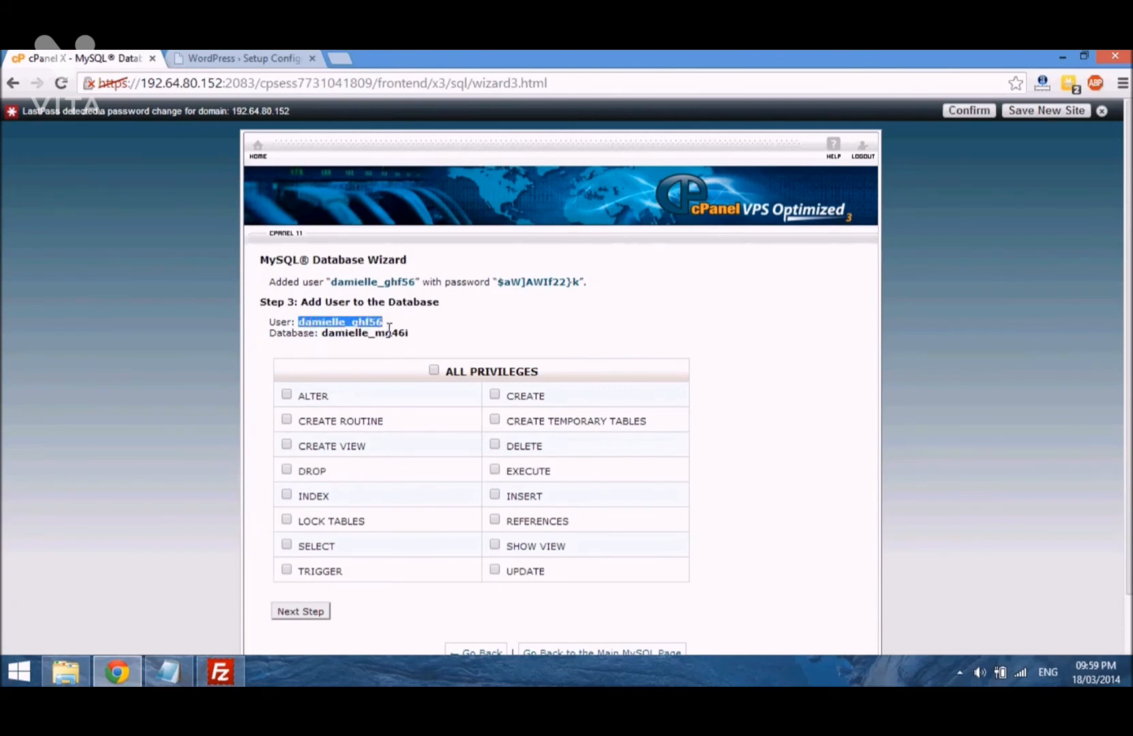
pyautogui.rightClick(368, 322)
pyautogui.click(407, 334)
pyautogui.click(162, 668)
pyautogui.write('user')
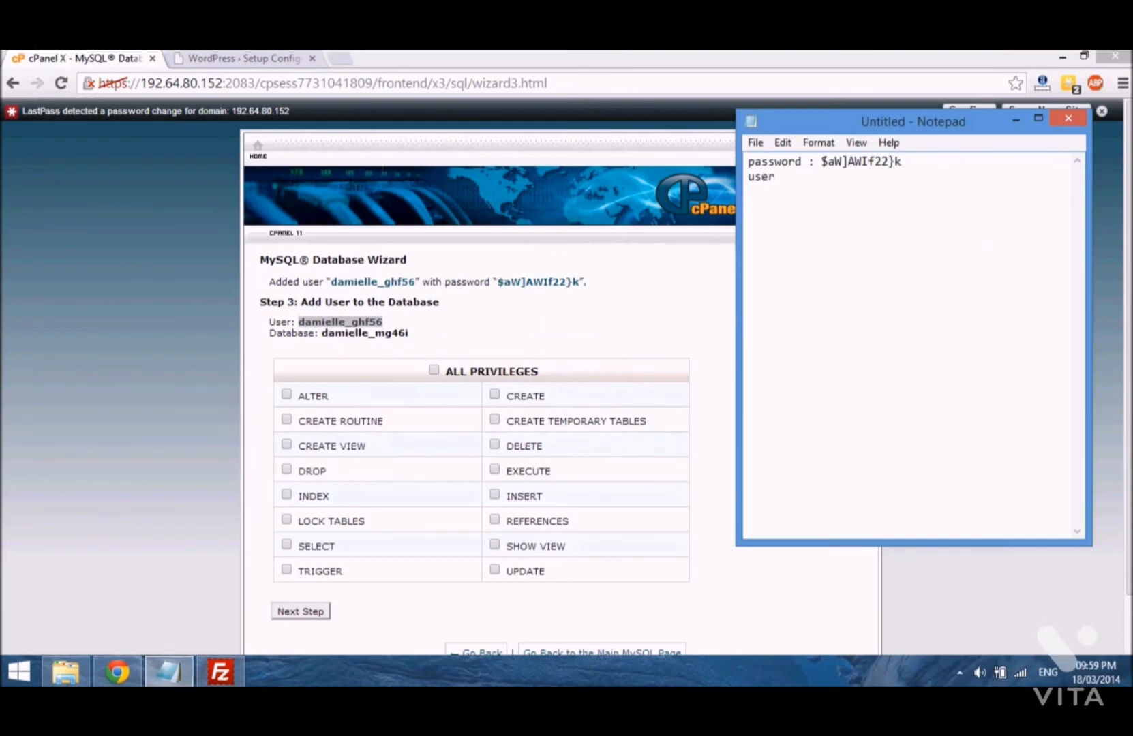
pyautogui.write(':')
pyautogui.hotkey('ctrl', 'v')
# Step: Copy the database name and add a 'db name:' line in Notepad, then return to the wizard
pyautogui.moveTo(322, 335); pyautogui.dragTo(409, 343)
pyautogui.rightClick(407, 343)
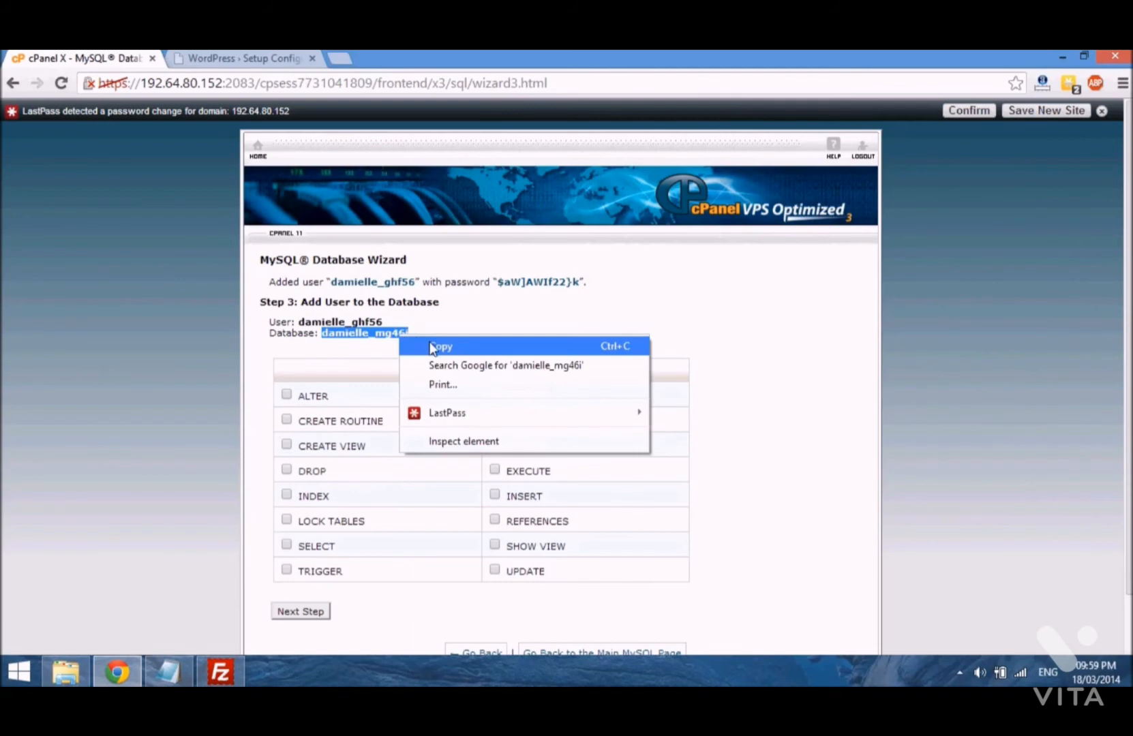
pyautogui.click(432, 347)
pyautogui.hotkey('alt', 'Tab')
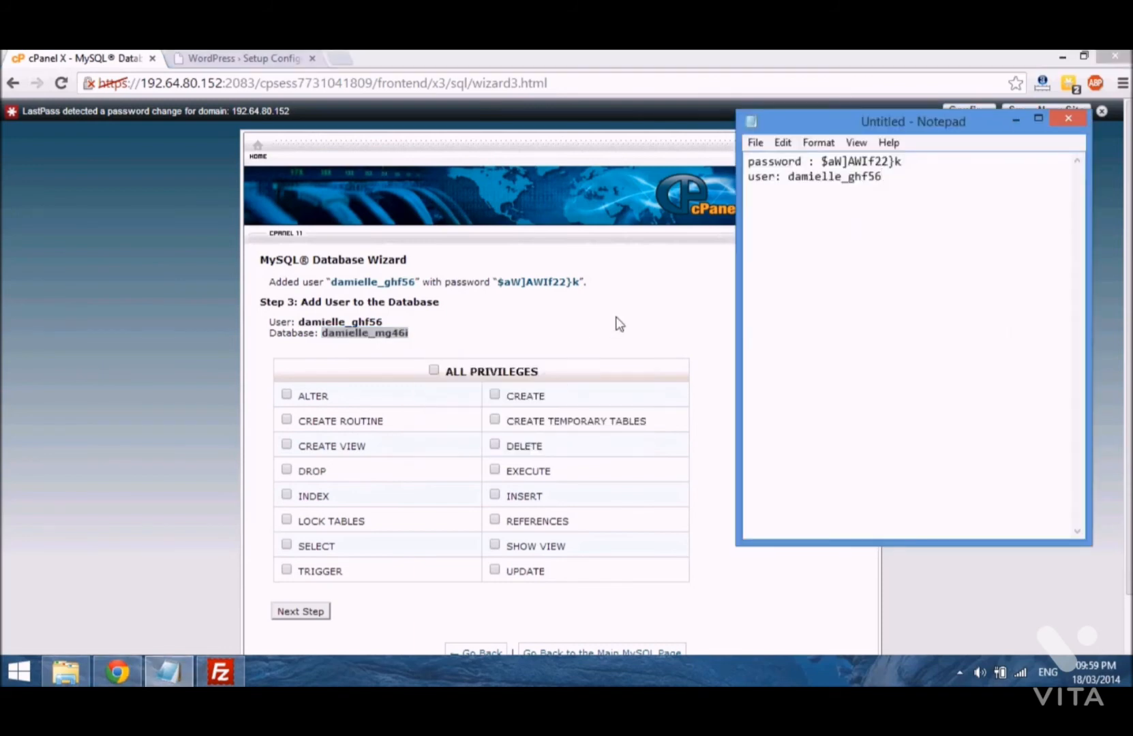
pyautogui.write('db name:')
pyautogui.click(235, 58)
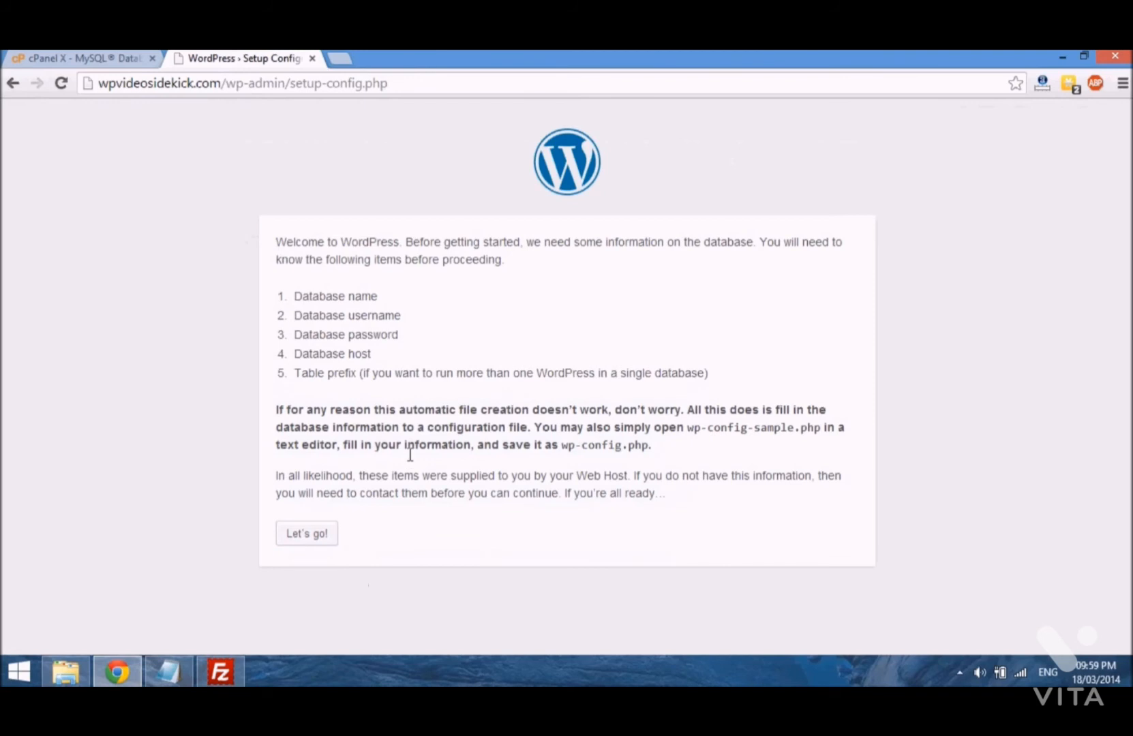
pyautogui.hotkey('alt', 'Tab')
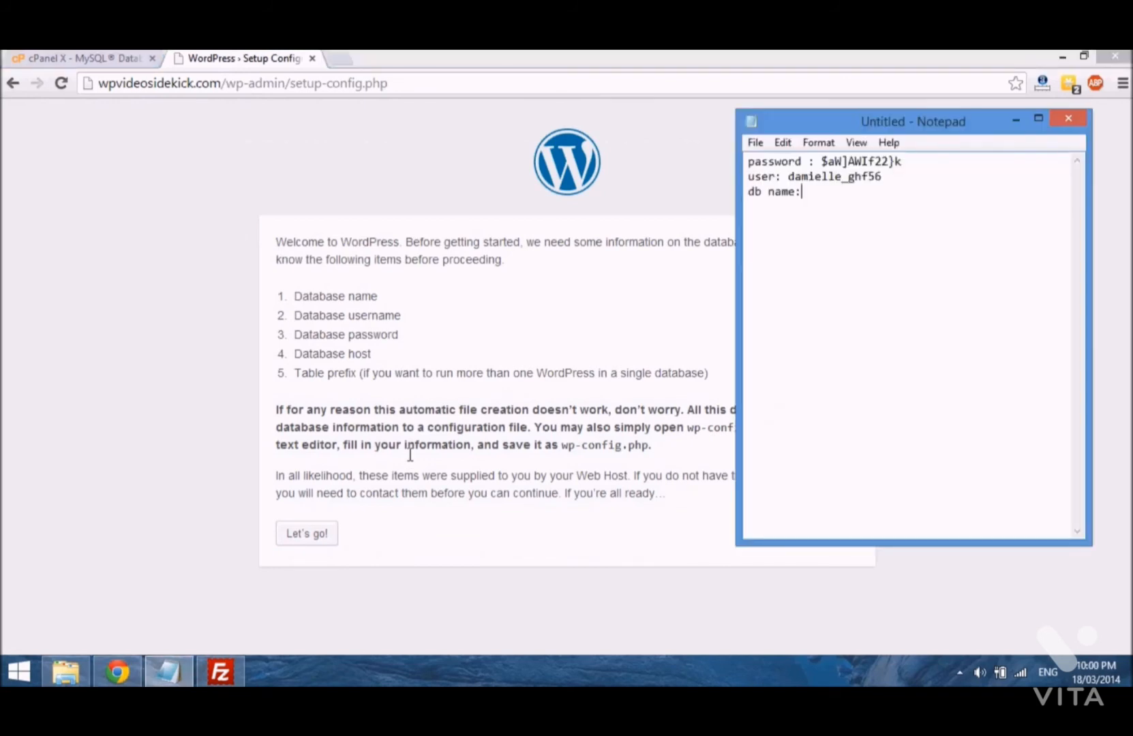
pyautogui.hotkey('alt', 'Tab')
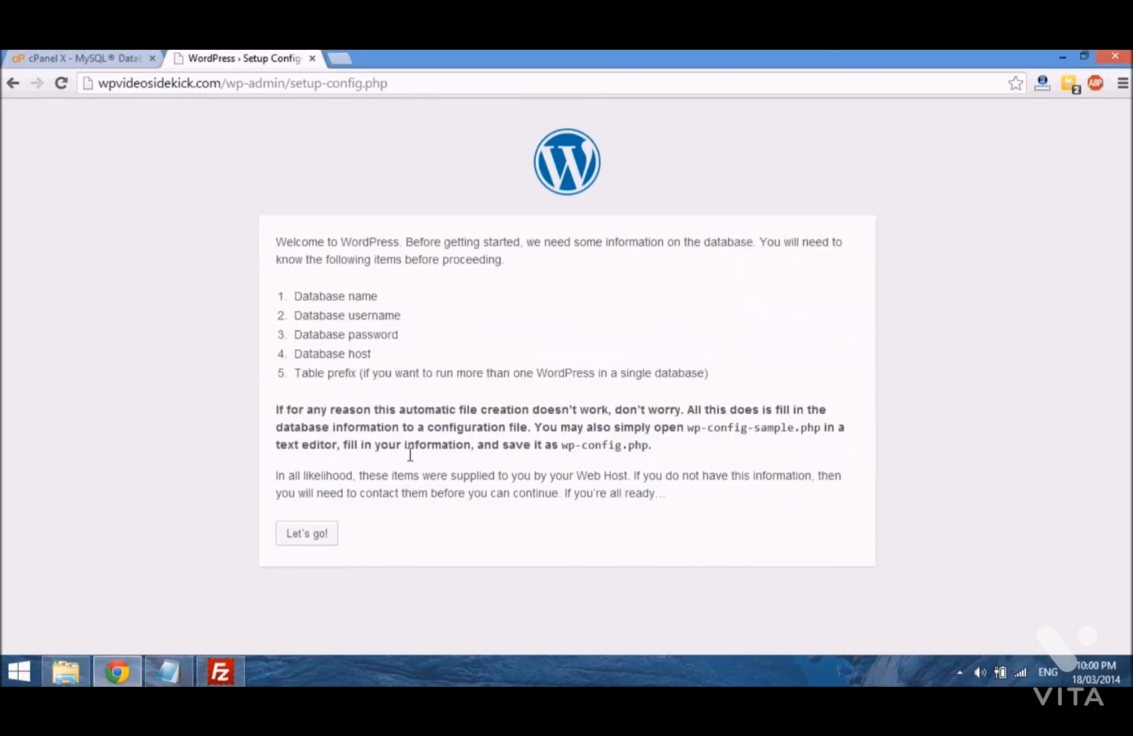
pyautogui.click(80, 58)
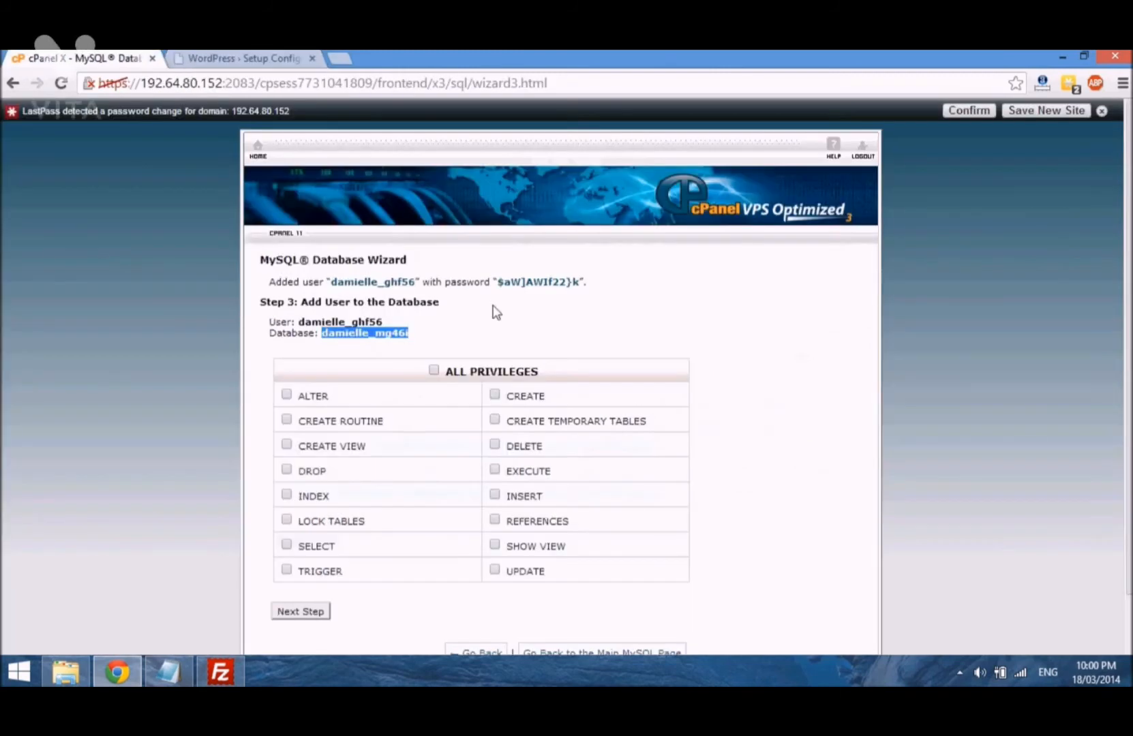
pyautogui.click(428, 341)
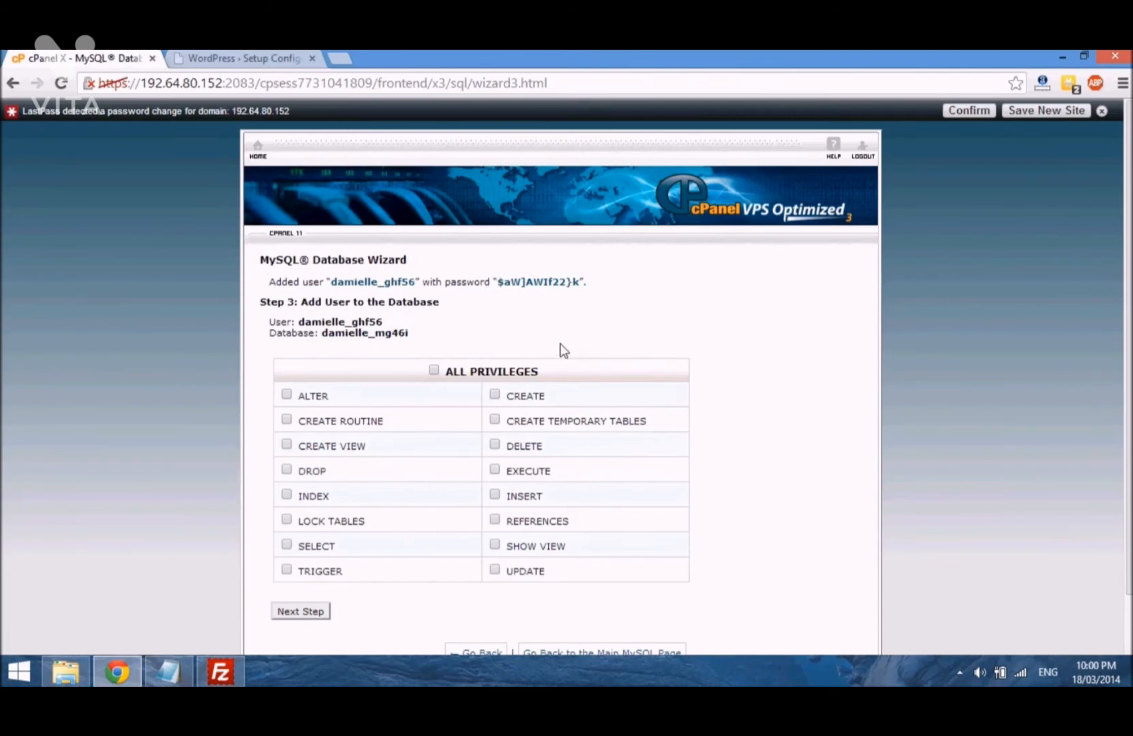
# Step: Grant the ghf56 user ALL PRIVILEGES on the mg46i database, then return to the WordPress Setup Config tab
pyautogui.scroll(-1, 562, 350)
pyautogui.click(434, 305)
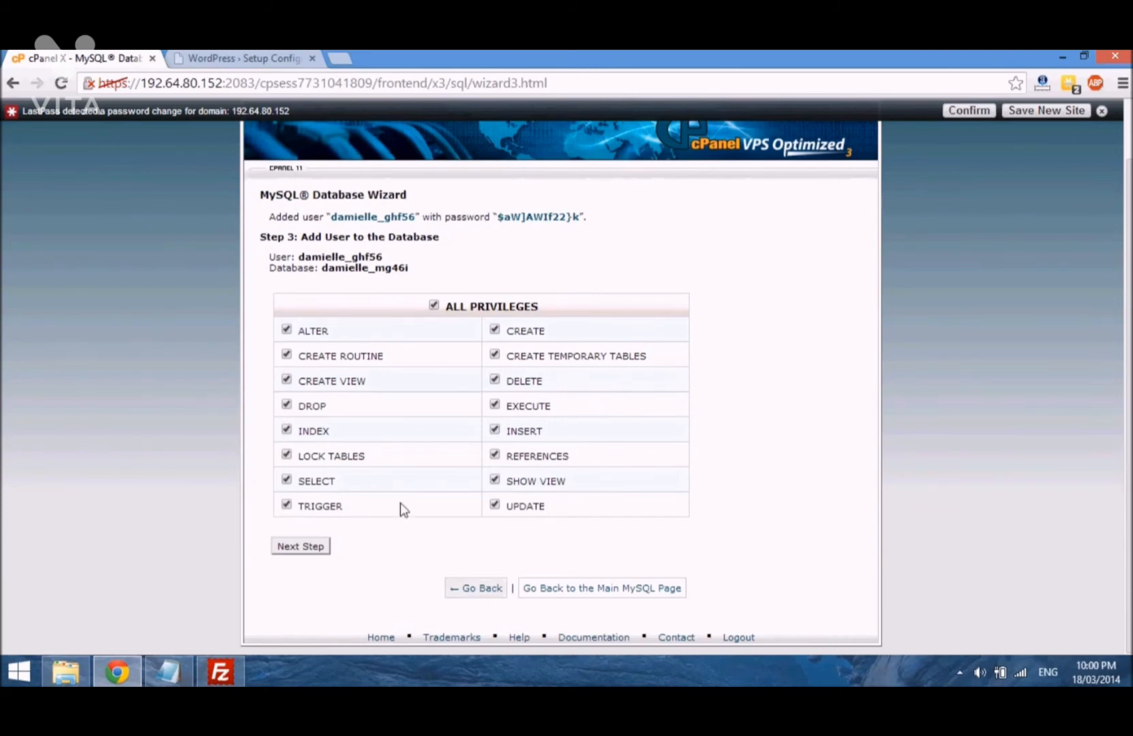
pyautogui.click(300, 548)
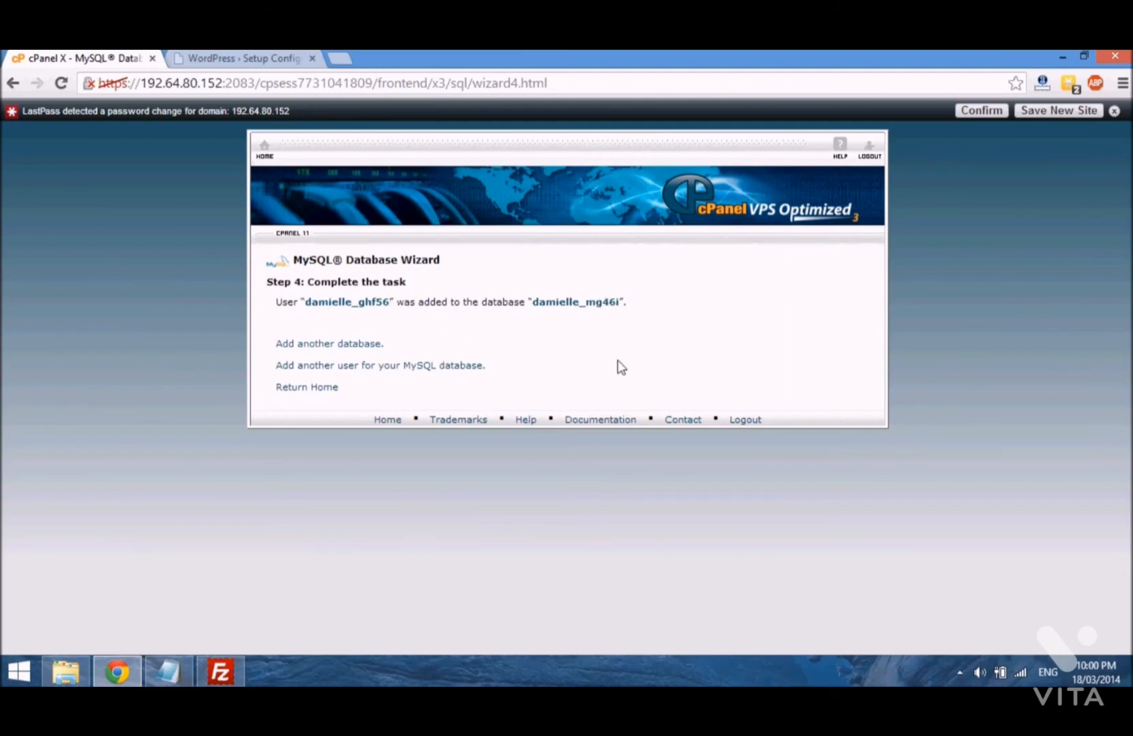
pyautogui.click(242, 58)
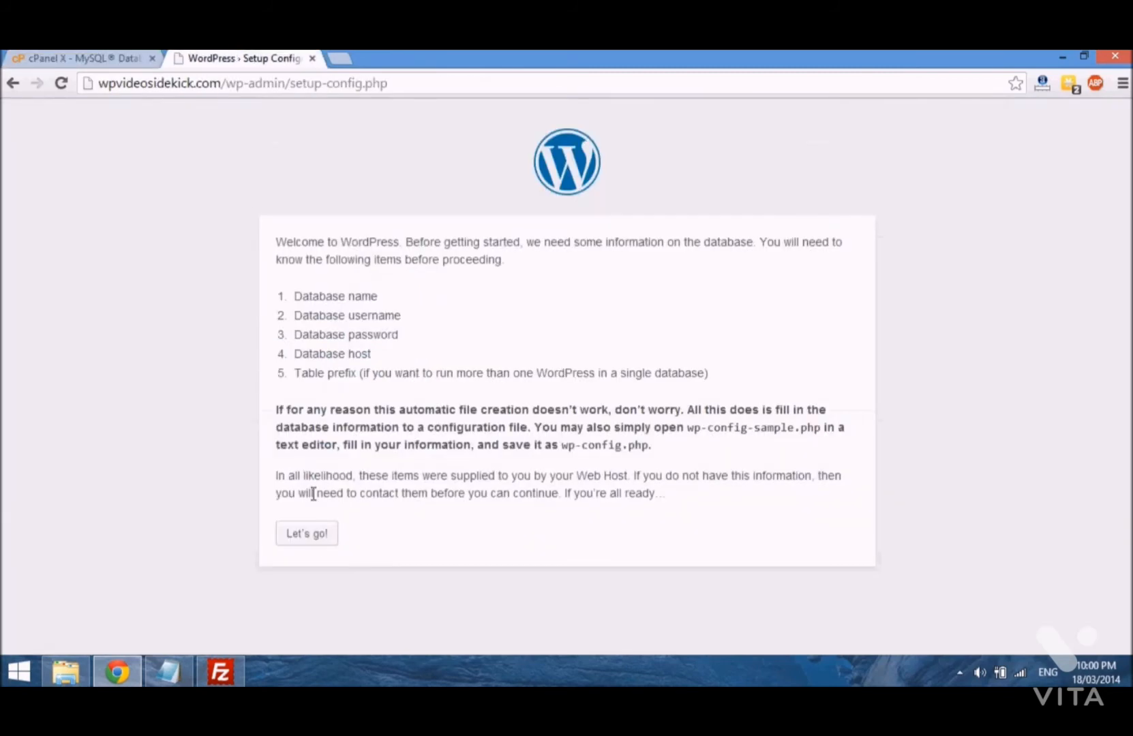
# Step: Continue to the database form and paste the default database name 'wordpress' into the notes
pyautogui.click(318, 537)
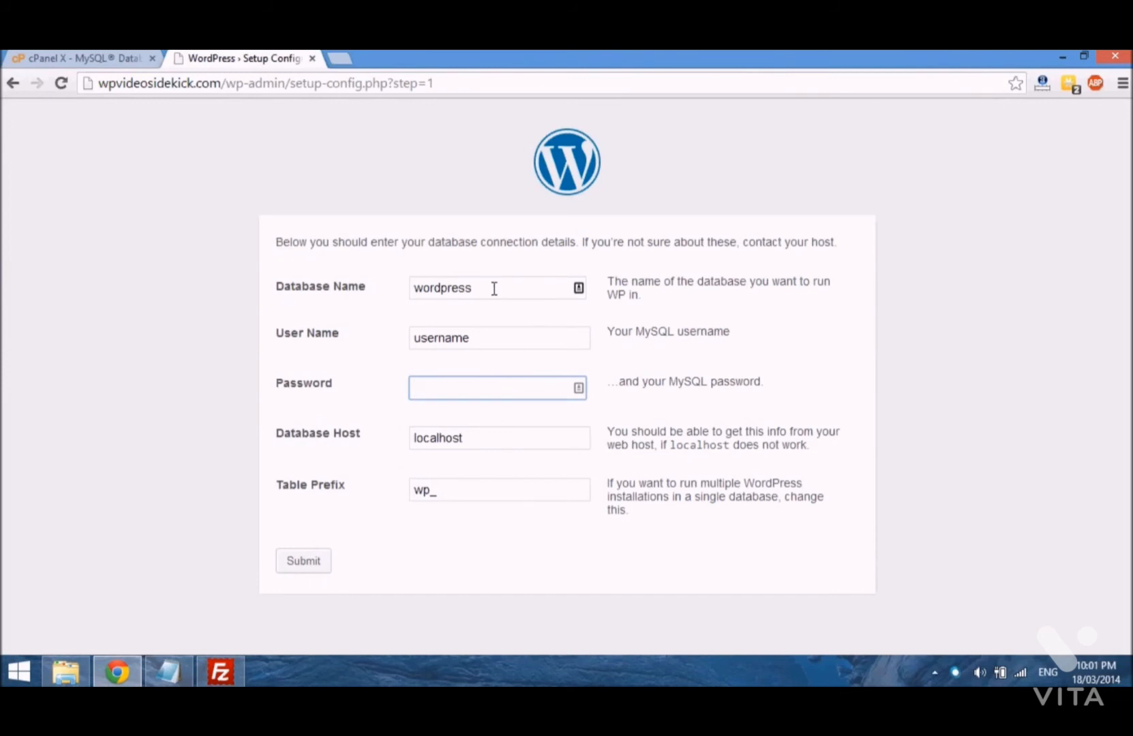
pyautogui.click(495, 288)
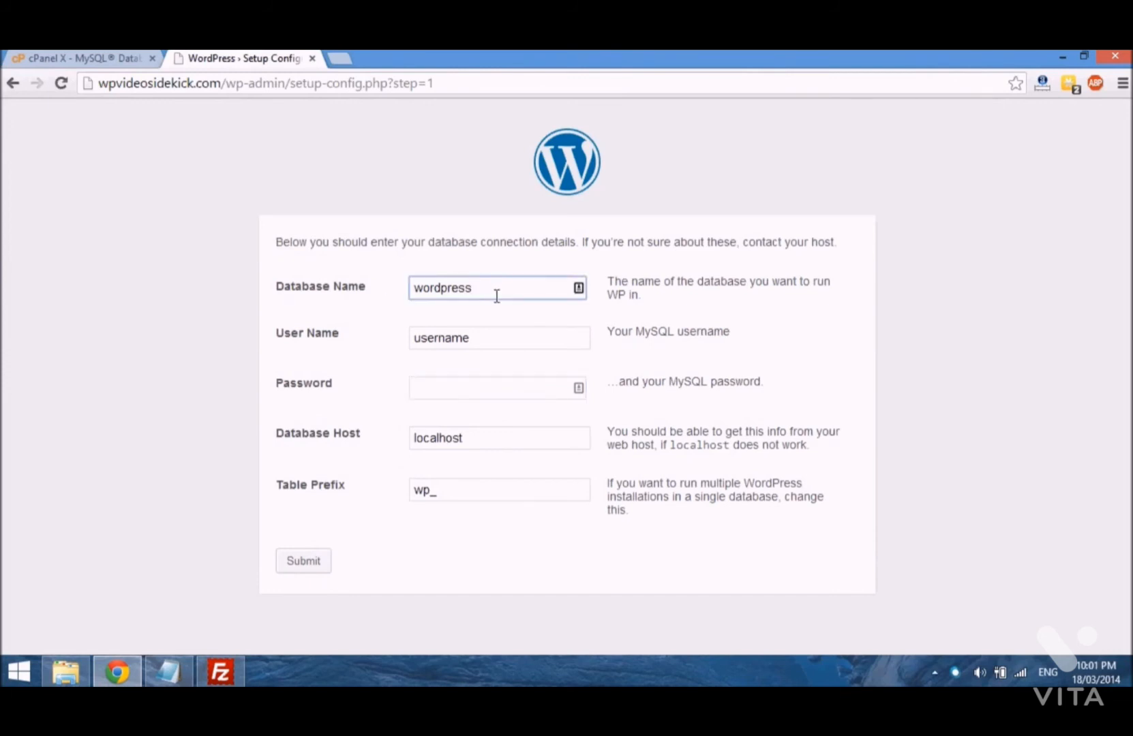
pyautogui.doubleClick(497, 295)
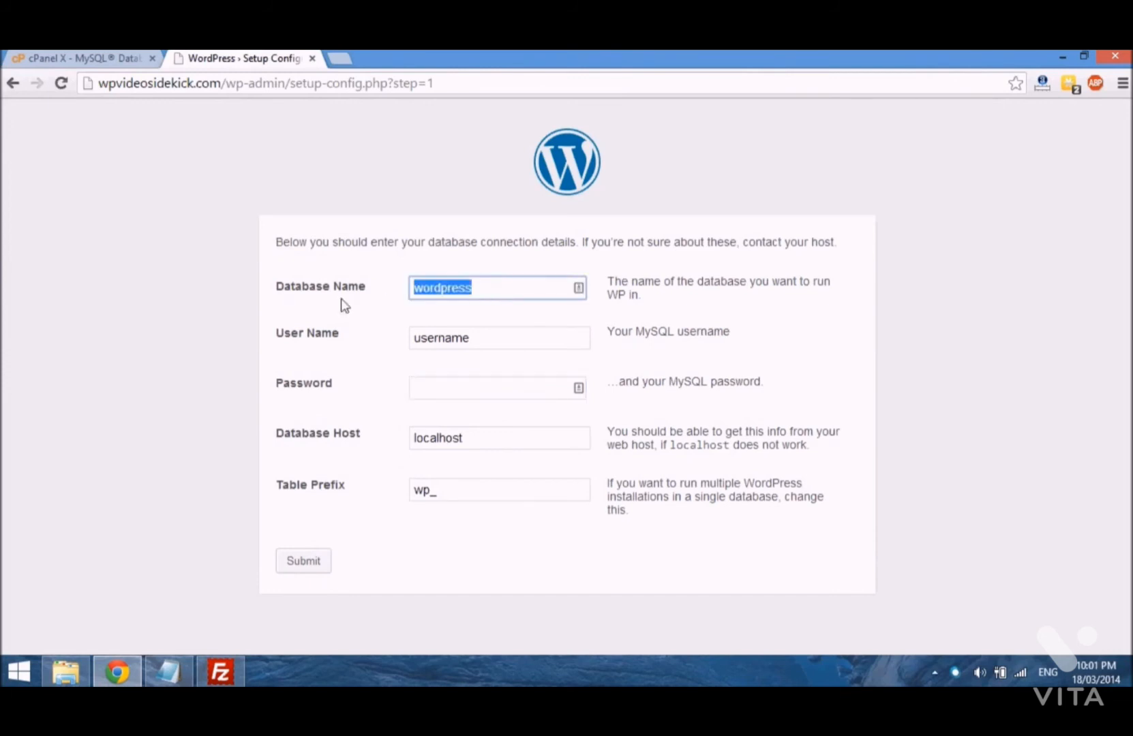
pyautogui.click(169, 675)
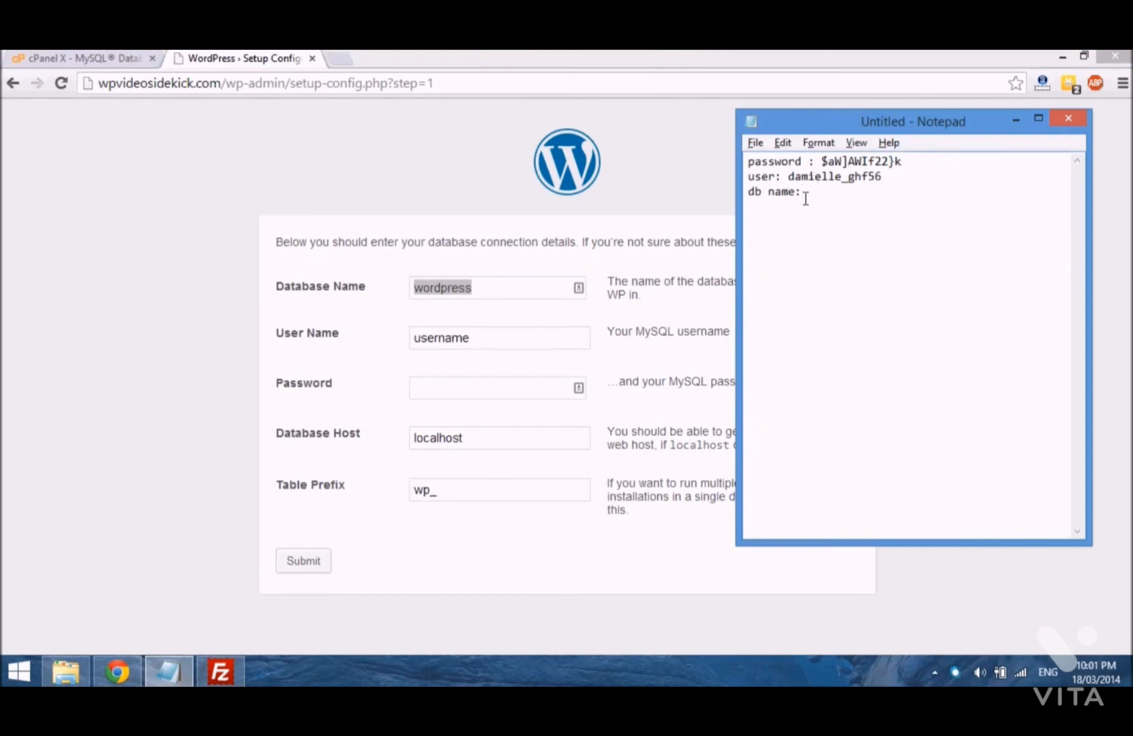
pyautogui.hotkey('ctrl', 'v')
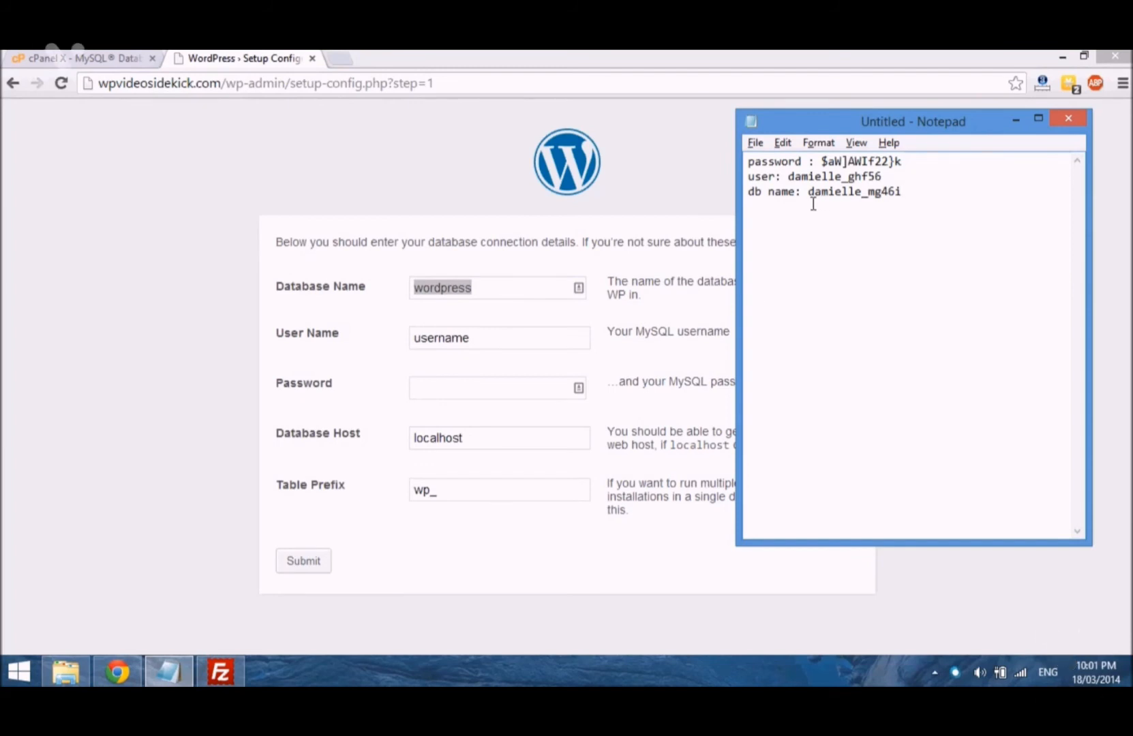
pyautogui.hotkey('ctrl', 'v')
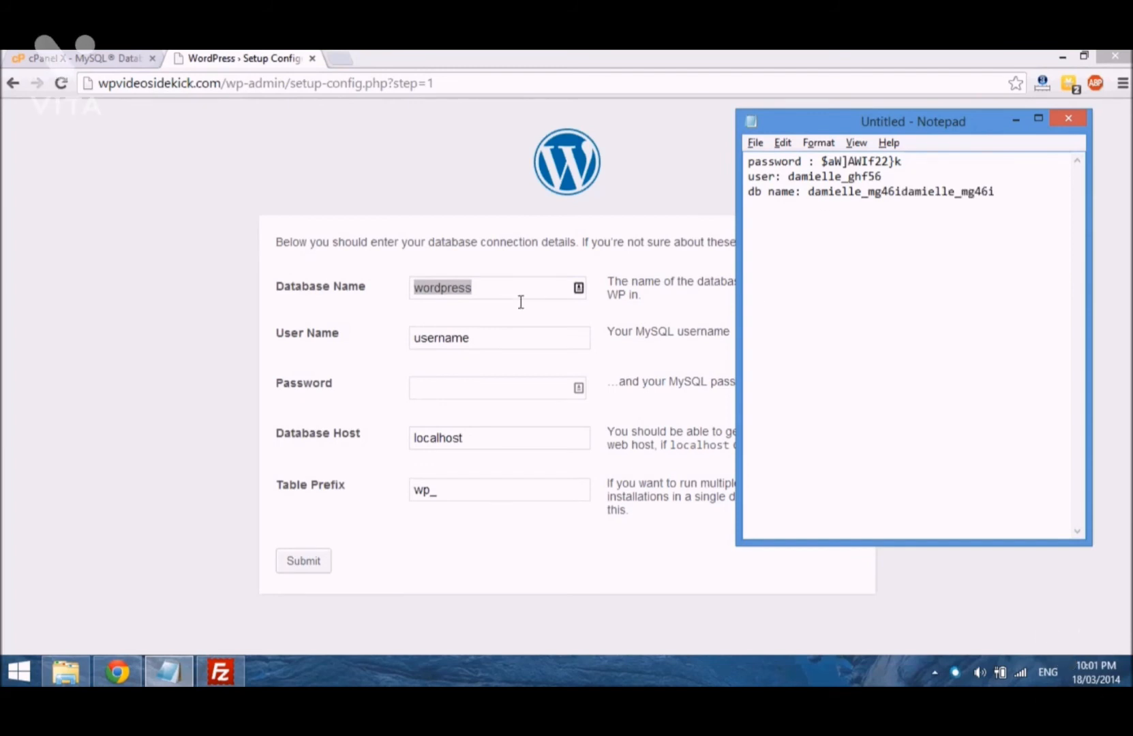
pyautogui.press('BackSpace')
pyautogui.press('BackSpace')
pyautogui.press('BackSpace')
pyautogui.press('BackSpace')
pyautogui.press('BackSpace')
pyautogui.press('BackSpace')
pyautogui.press('BackSpace')
pyautogui.press('BackSpace')
pyautogui.press('BackSpace')
pyautogui.press('BackSpace')
pyautogui.press('BackSpace')
pyautogui.press('BackSpace')
pyautogui.press('BackSpace')
pyautogui.press('BackSpace')
pyautogui.press('BackSpace')
pyautogui.press('BackSpace')
pyautogui.press('BackSpace')
pyautogui.press('BackSpace')
pyautogui.press('BackSpace')
pyautogui.press('BackSpace')
pyautogui.press('BackSpace')
pyautogui.press('BackSpace')
pyautogui.press('BackSpace')
pyautogui.press('BackSpace')
pyautogui.press('BackSpace')
pyautogui.press('BackSpace')
pyautogui.press('BackSpace')
pyautogui.press('BackSpace')
# Step: Paste the saved database name into the Database Name field
pyautogui.hotkey('ctrl', 'v')
pyautogui.click(485, 298)
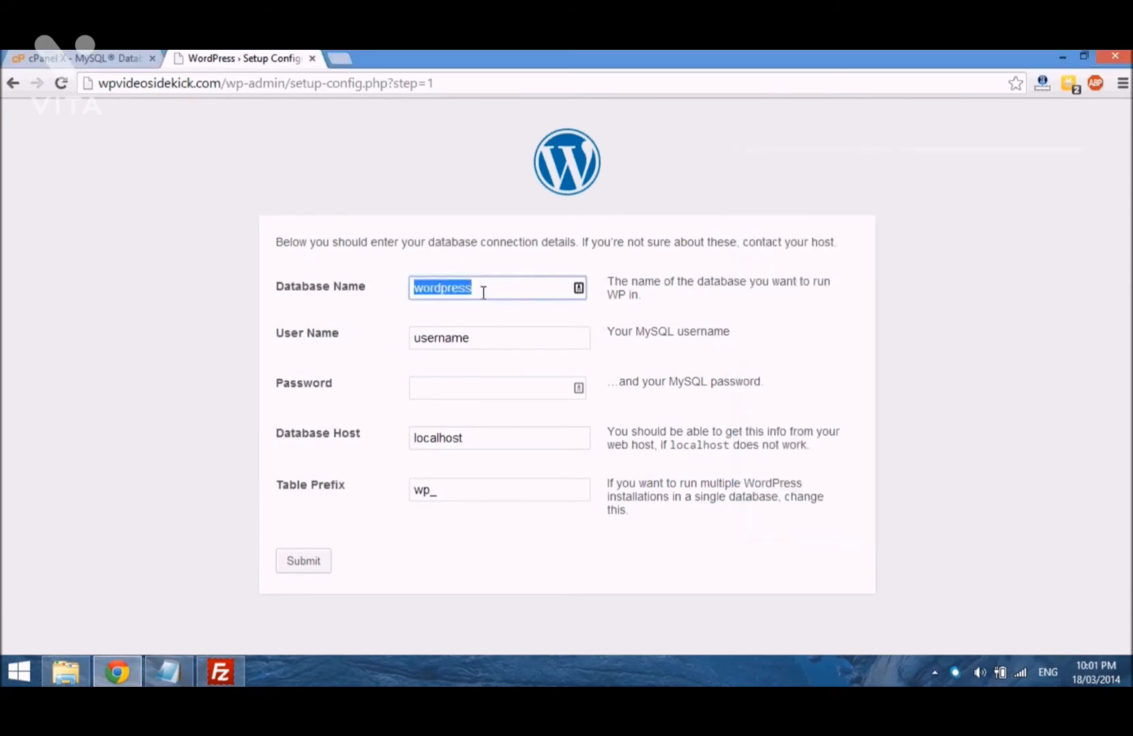
pyautogui.hotkey('ctrl', 'v')
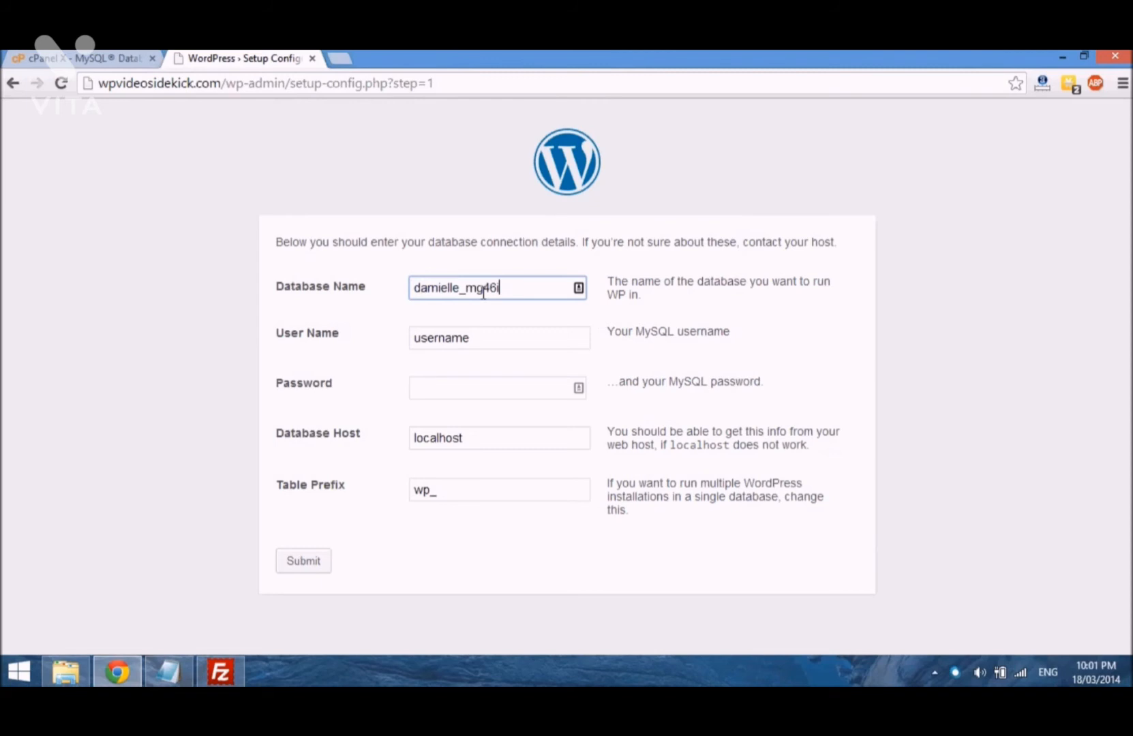
# Step: Copy the database user name from the notes into the User Name field
pyautogui.hotkey('alt', 'Tab')
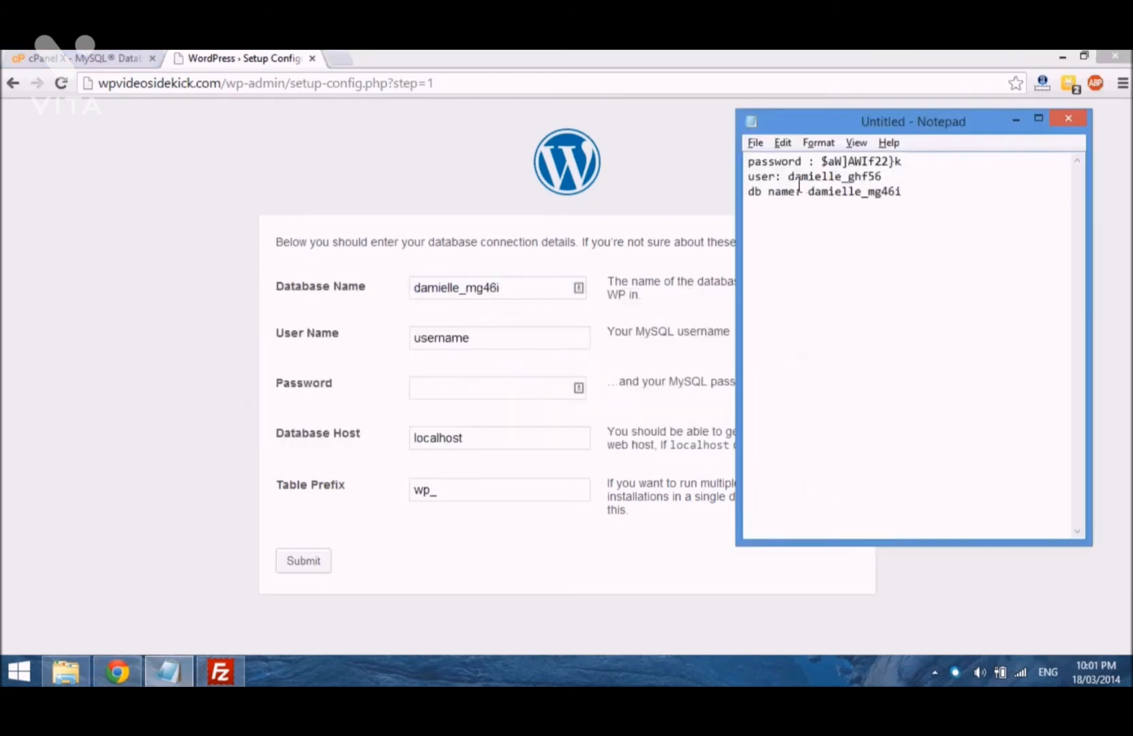
pyautogui.moveTo(788, 177); pyautogui.dragTo(886, 178)
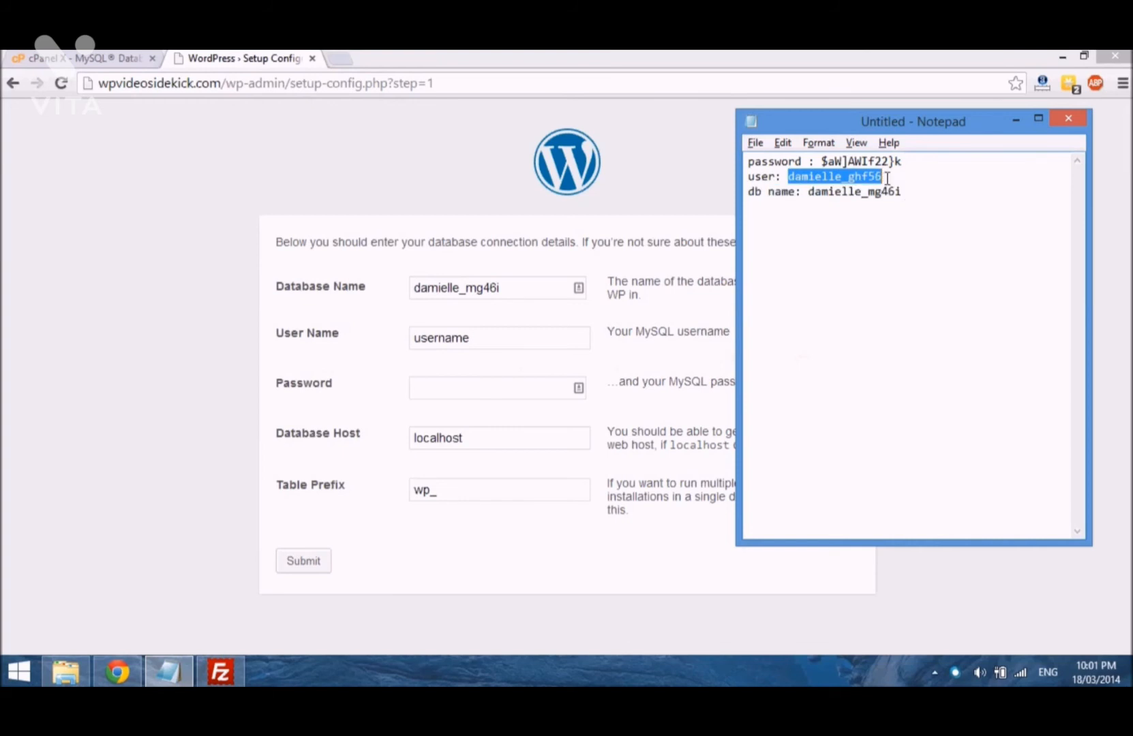
pyautogui.rightClick(874, 176)
pyautogui.click(917, 232)
pyautogui.moveTo(478, 336); pyautogui.dragTo(339, 334)
pyautogui.write('v')
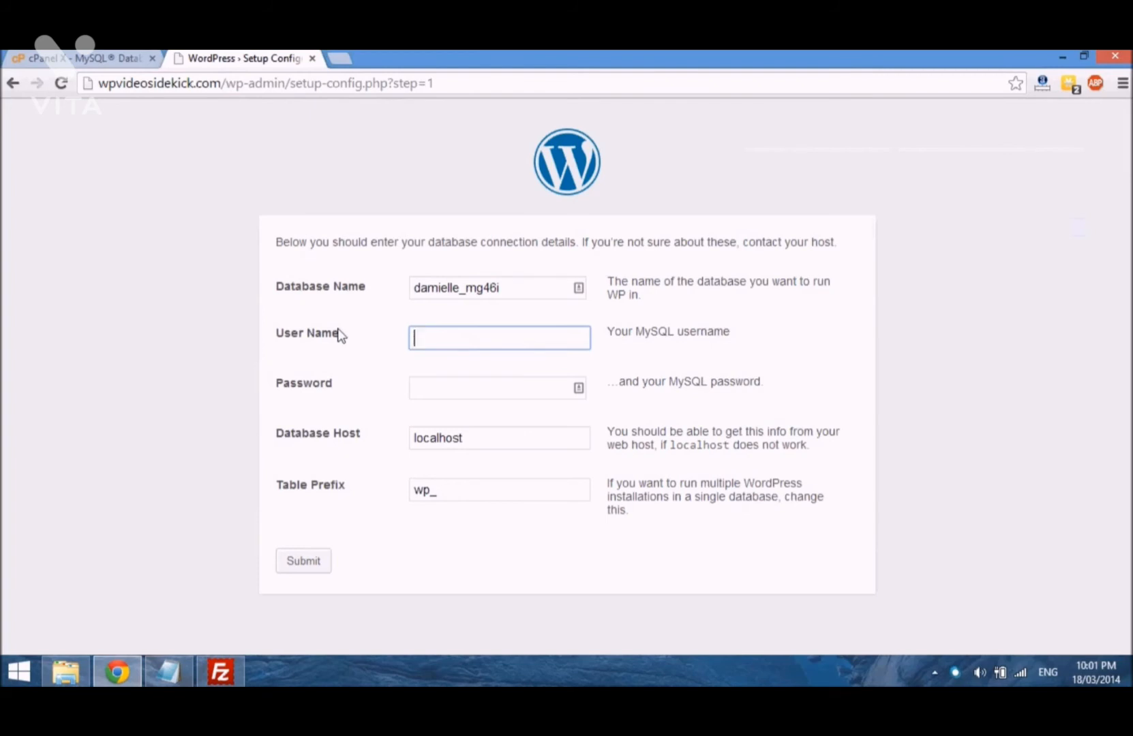
pyautogui.hotkey('ctrl', 'v')
# Step: Copy the database password from the notes into the Password field
pyautogui.hotkey('alt', 'Tab')
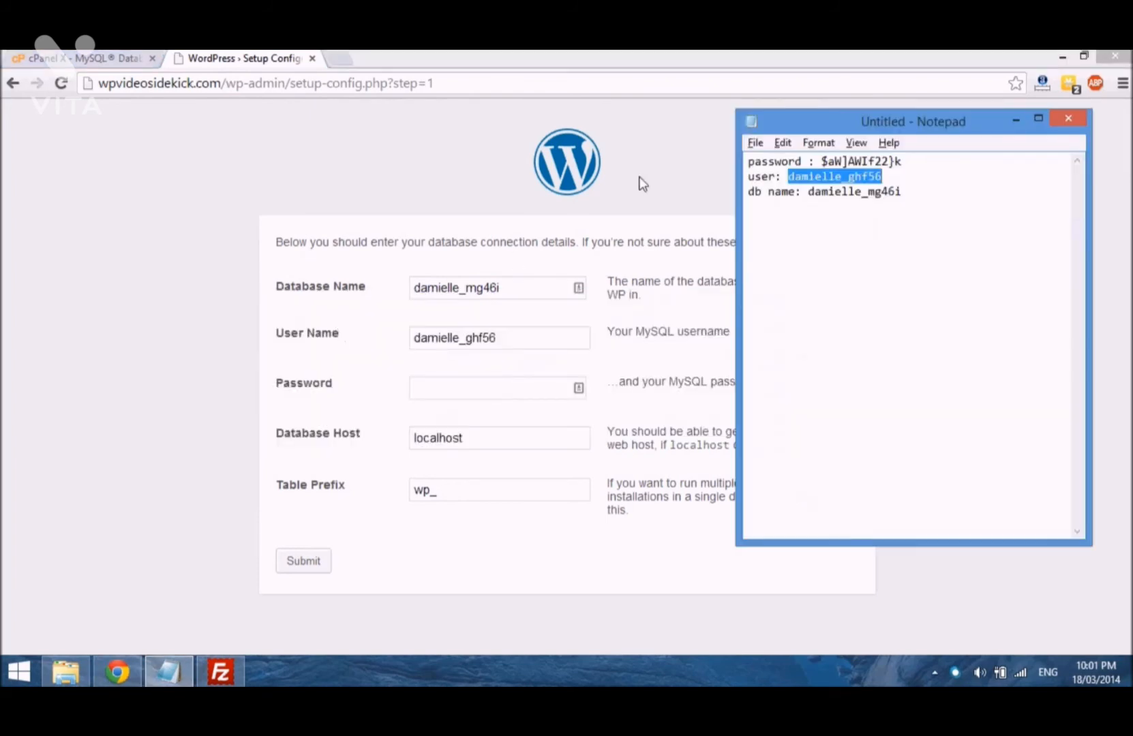
pyautogui.moveTo(822, 161); pyautogui.dragTo(909, 168)
pyautogui.rightClick(894, 161)
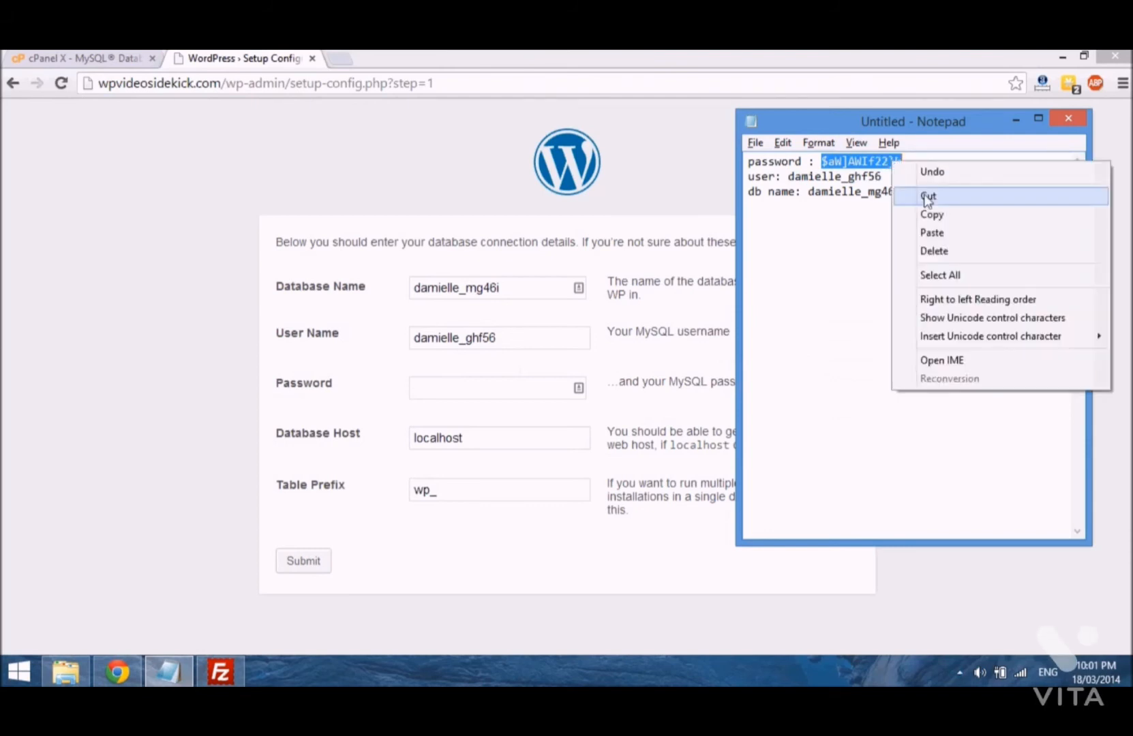
pyautogui.click(931, 214)
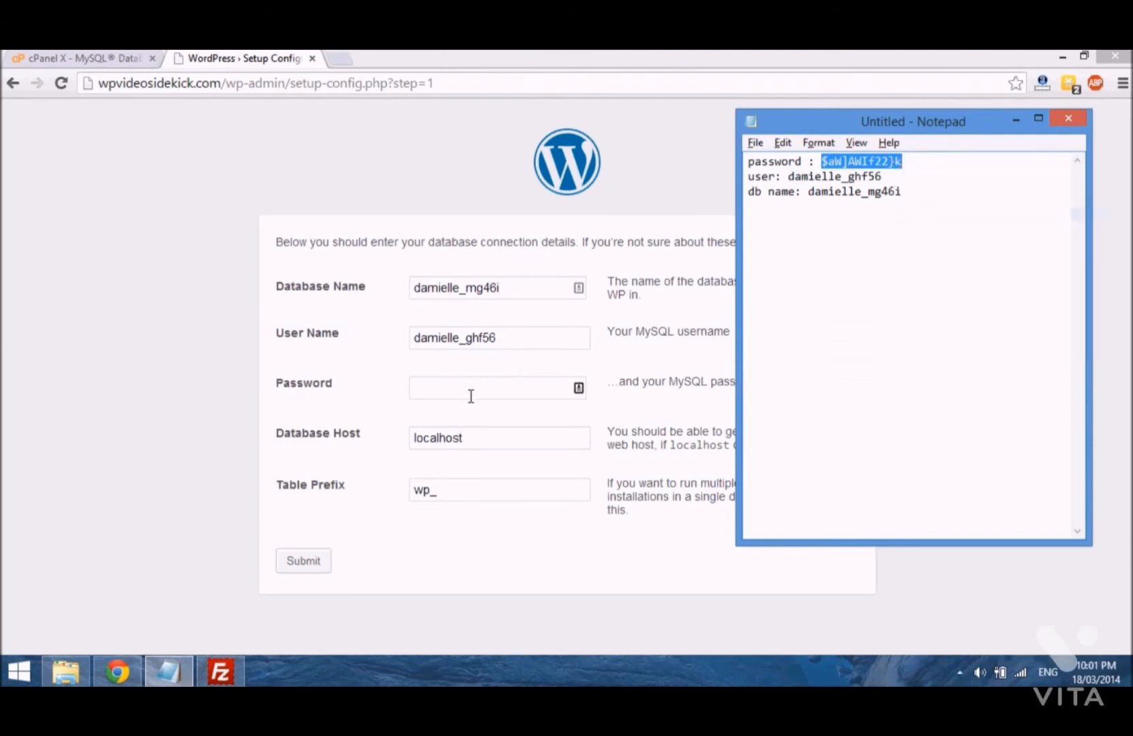
pyautogui.click(471, 394)
pyautogui.hotkey('ctrl', 'v')
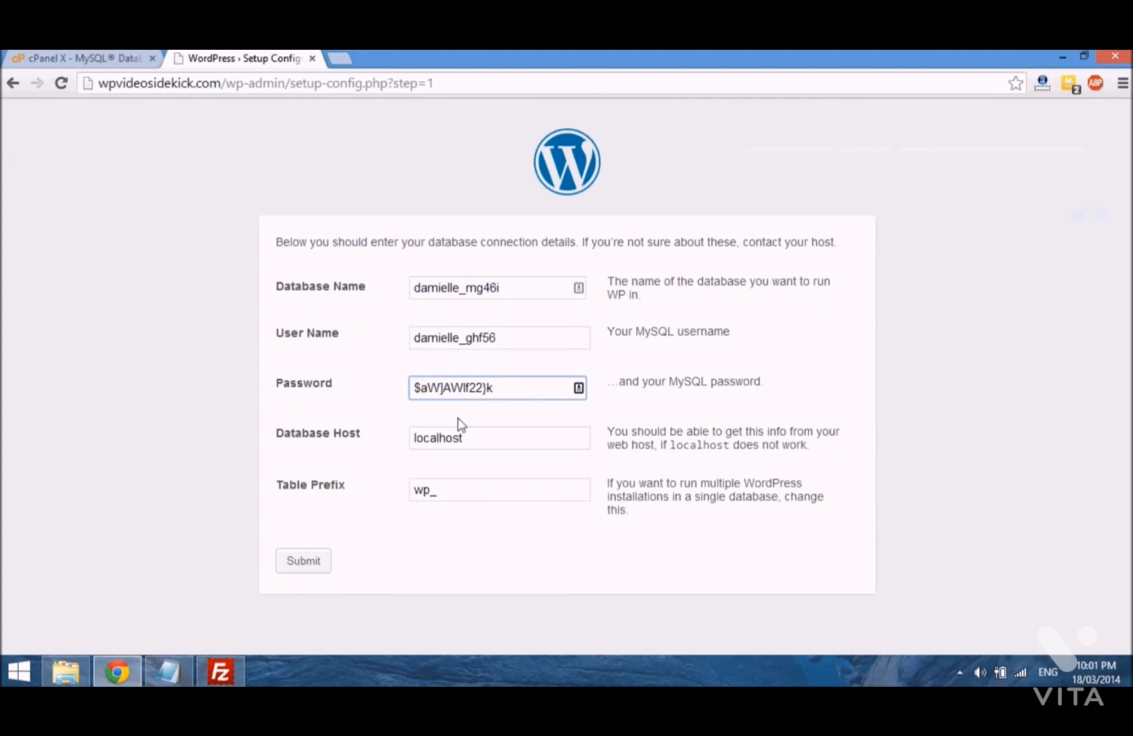
# Step: Keep localhost as the Database Host and change the Table Prefix to wp_ngt2
pyautogui.click(498, 448)
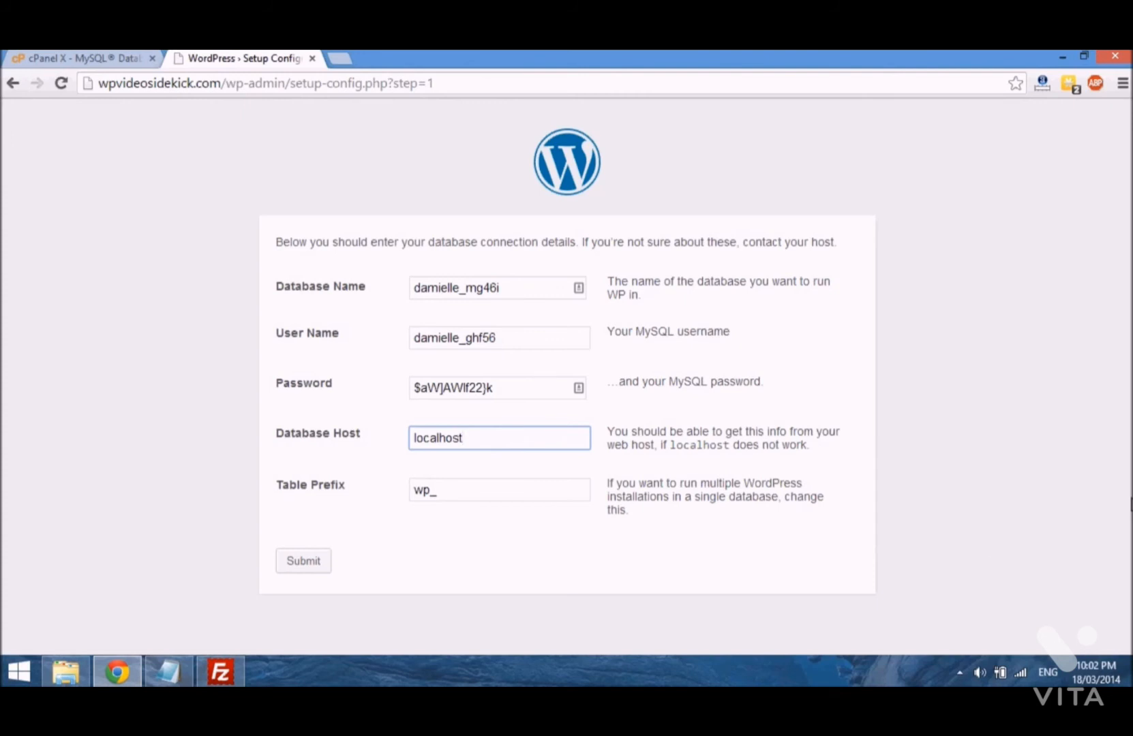
pyautogui.moveTo(421, 447); pyautogui.dragTo(440, 448)
pyautogui.click(468, 447)
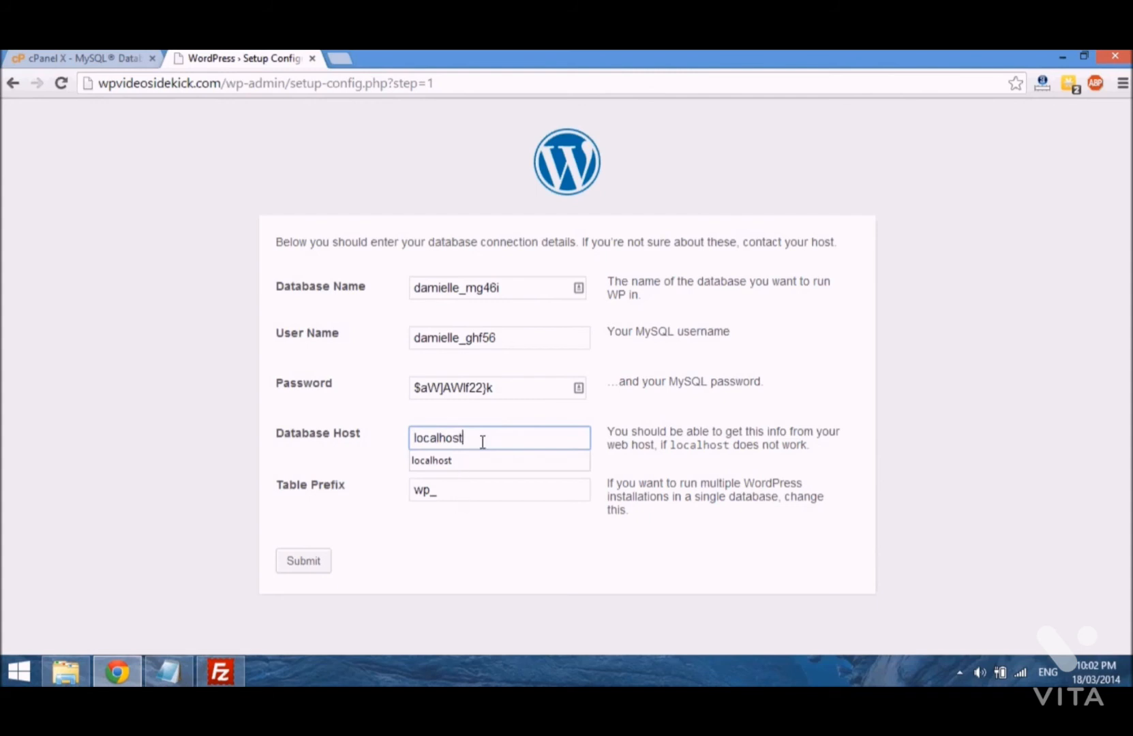
pyautogui.click(496, 497)
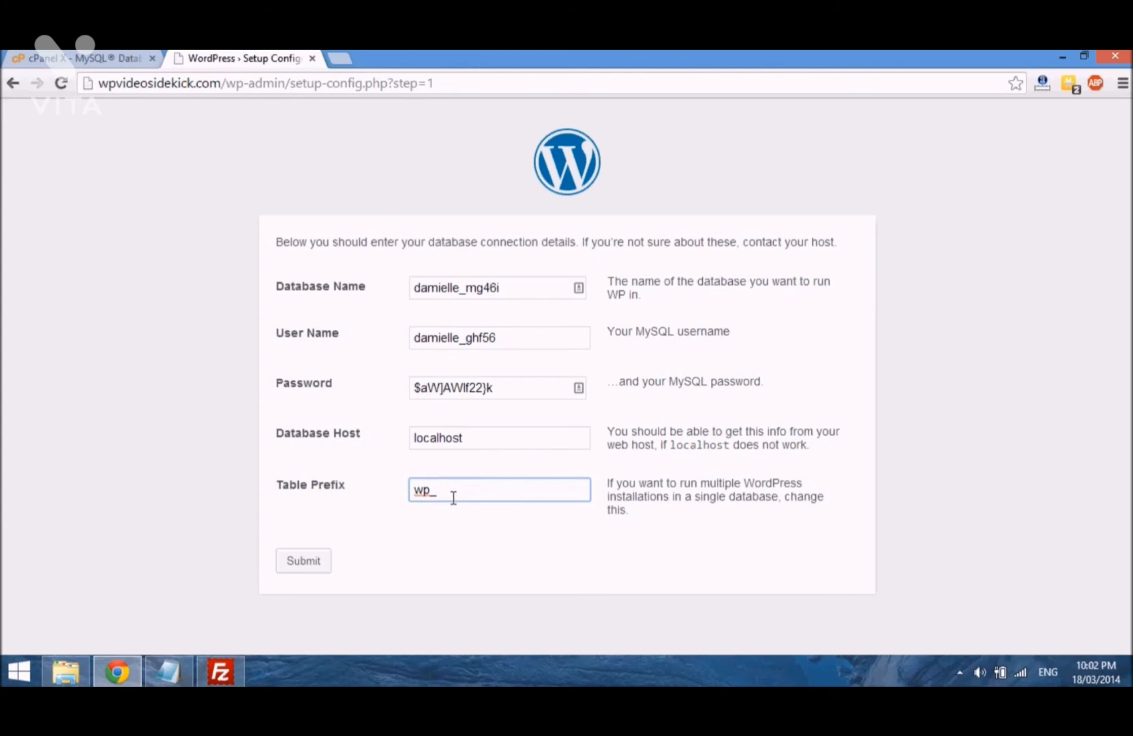
pyautogui.write('ngt2')
# Step: Submit the connection details and choose 'Run the install' to reach the Information needed form
pyautogui.click(300, 566)
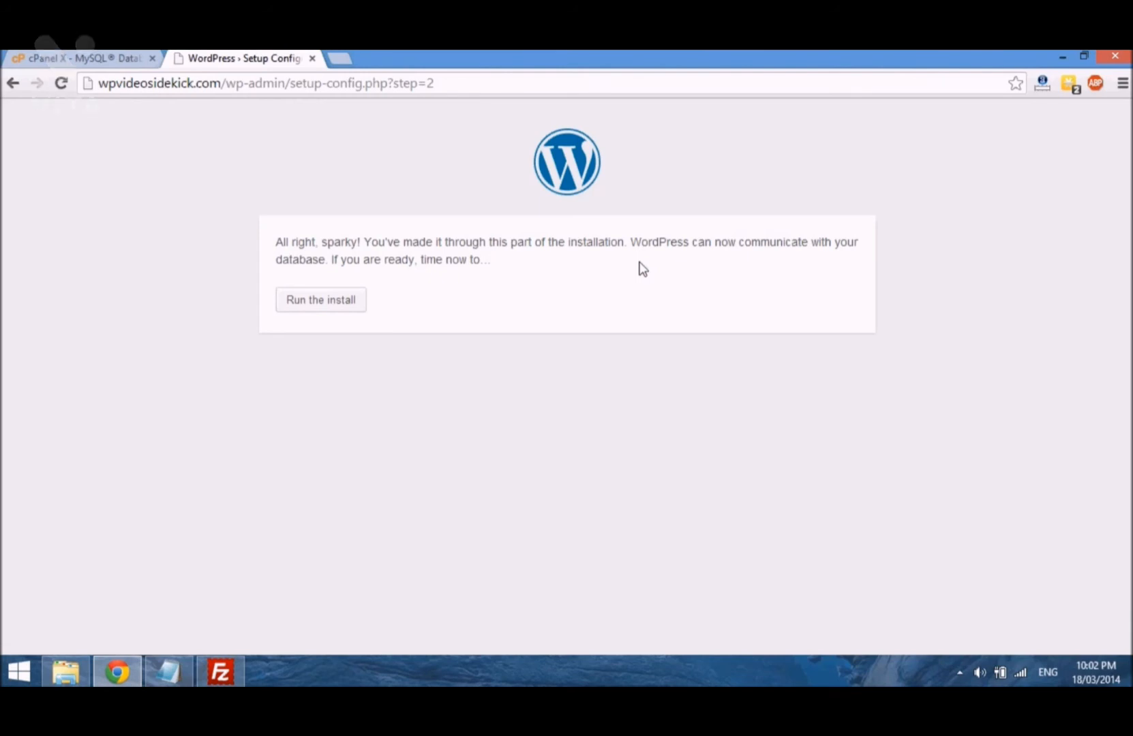
pyautogui.click(300, 307)
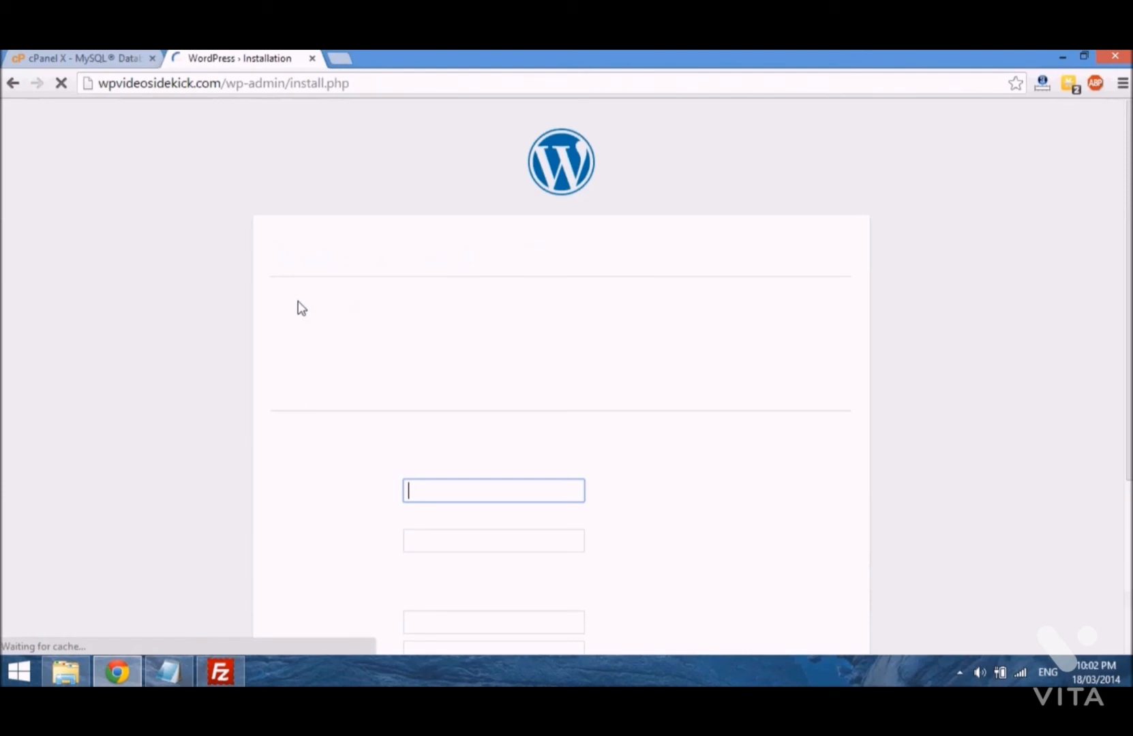
pyautogui.scroll(-5, 606, 389)
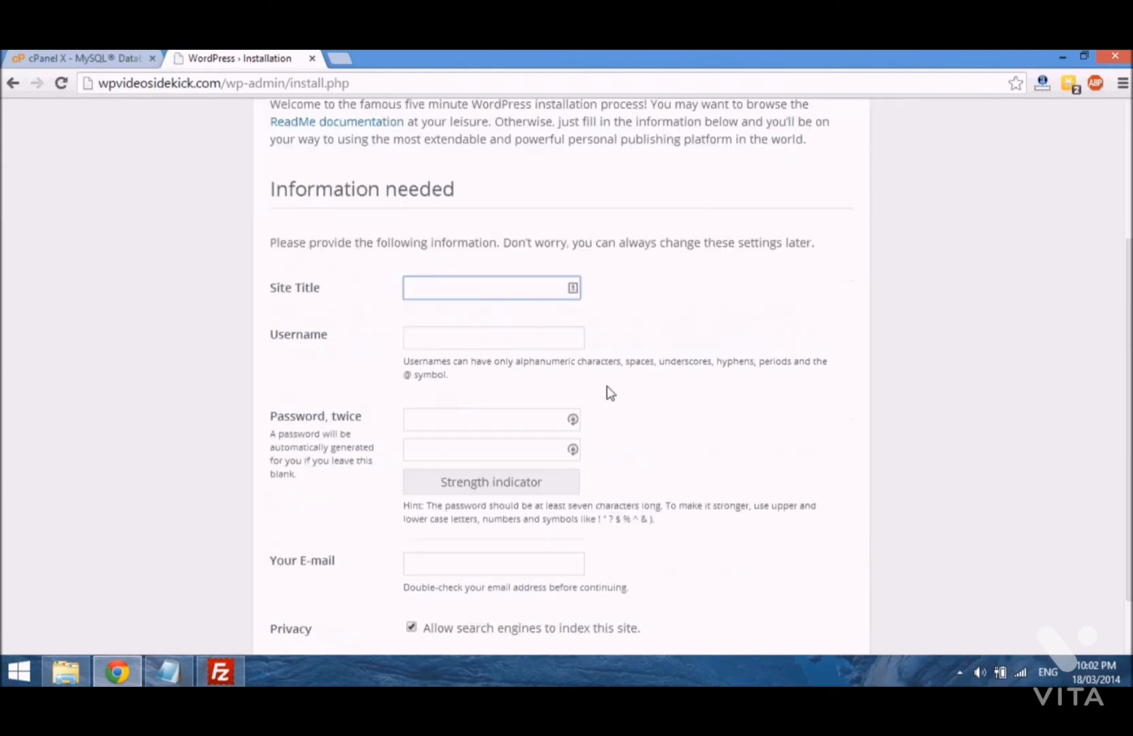
pyautogui.scroll(5, 606, 388)
pyautogui.scroll(-4, 606, 386)
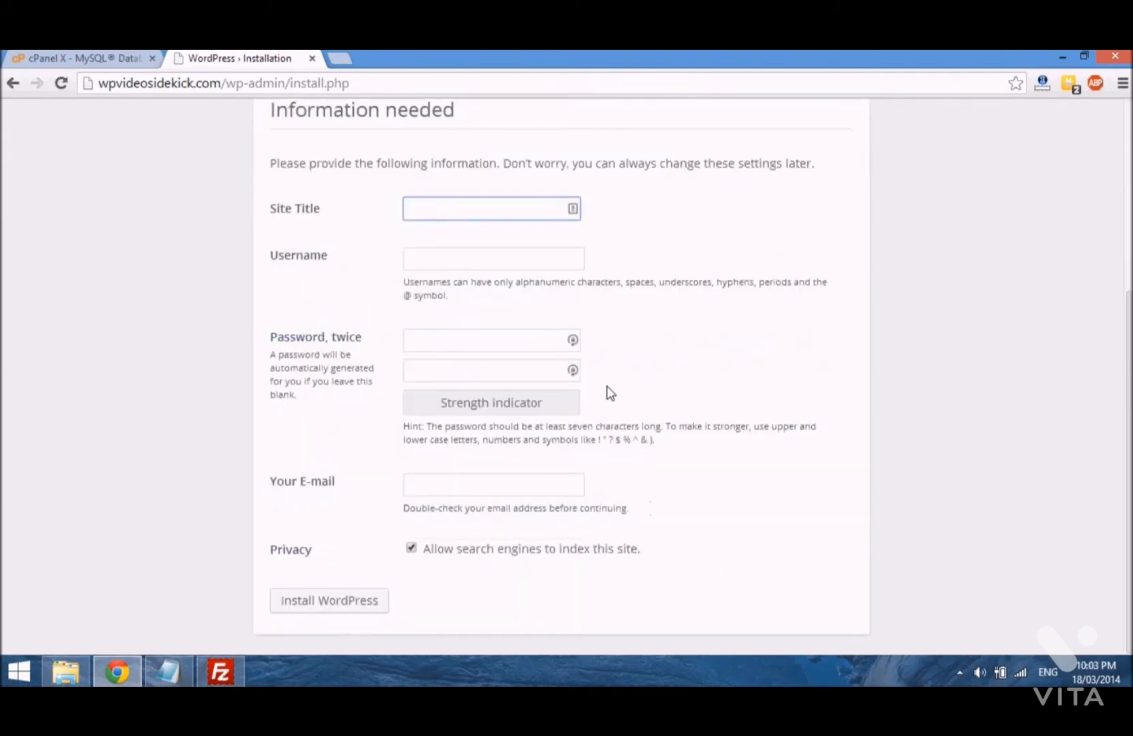
pyautogui.scroll(4, 606, 389)
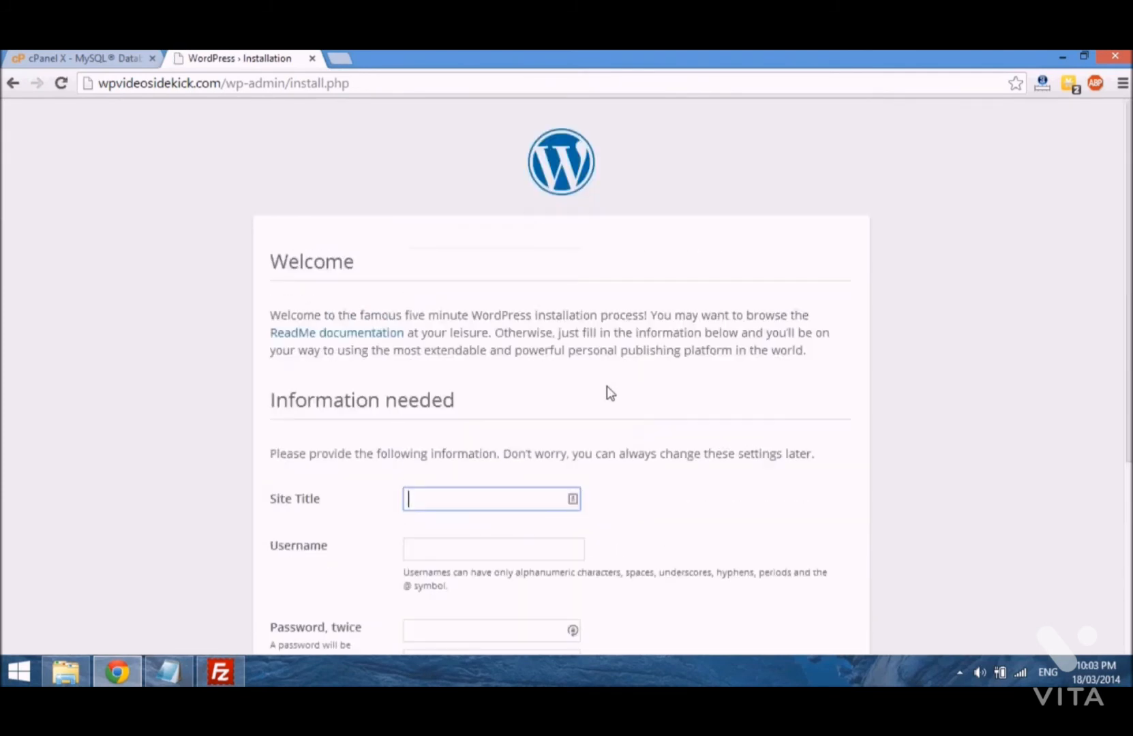
# Step: Fill Site Title with 'WP Video Sidekick' from autofill and type the admin username
pyautogui.click(466, 500)
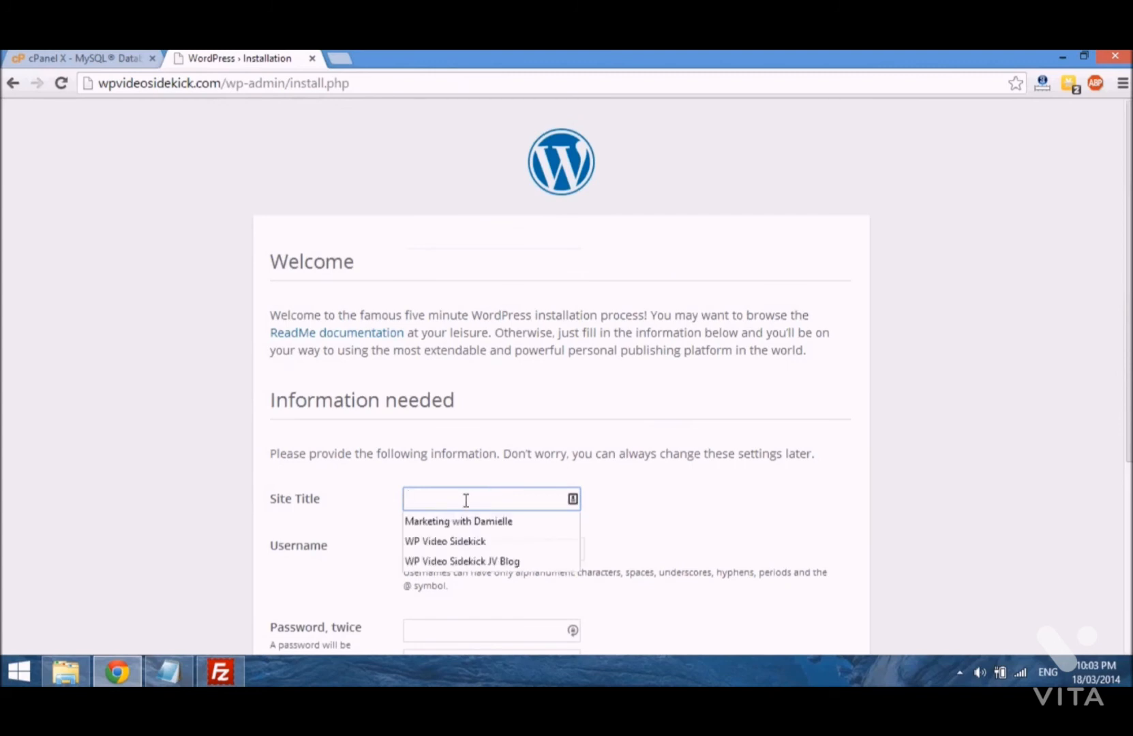
pyautogui.click(655, 496)
pyautogui.click(498, 511)
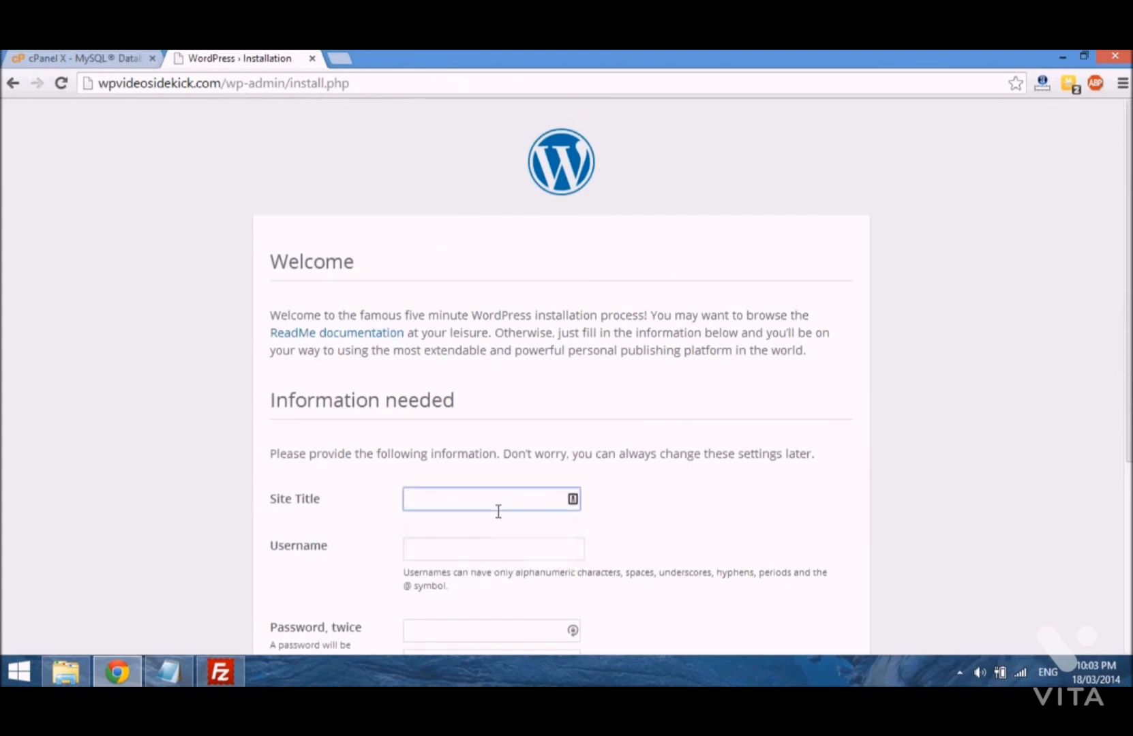
pyautogui.write('W')
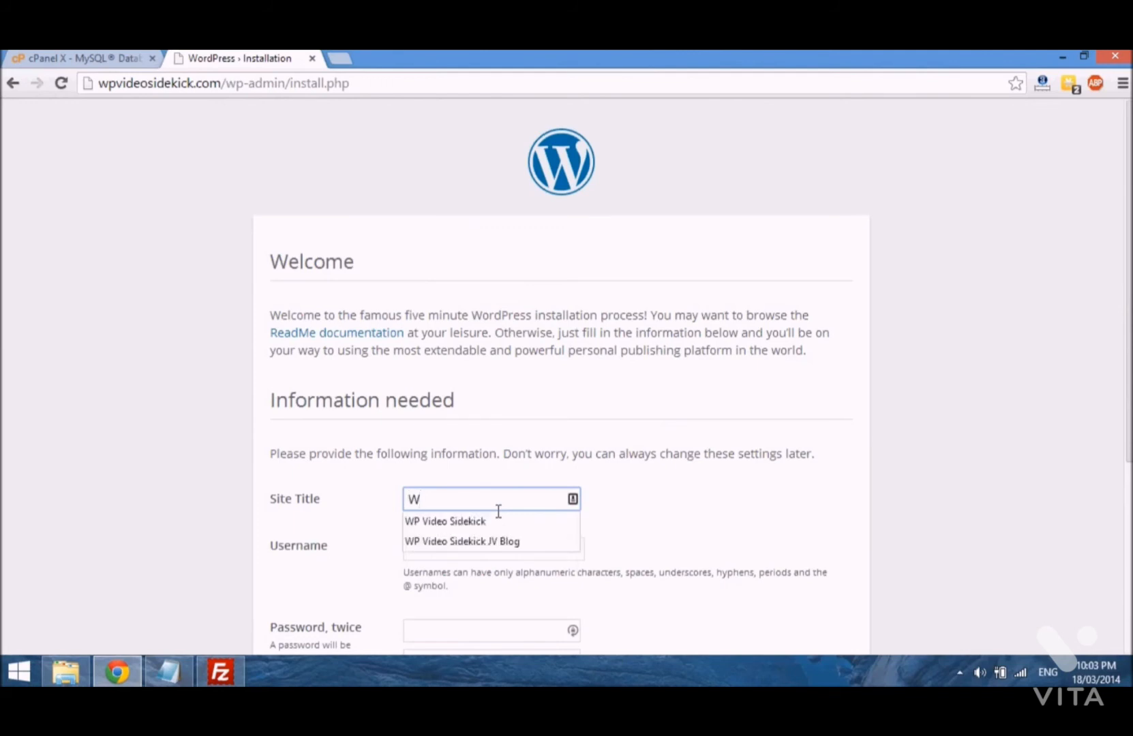
pyautogui.click(470, 522)
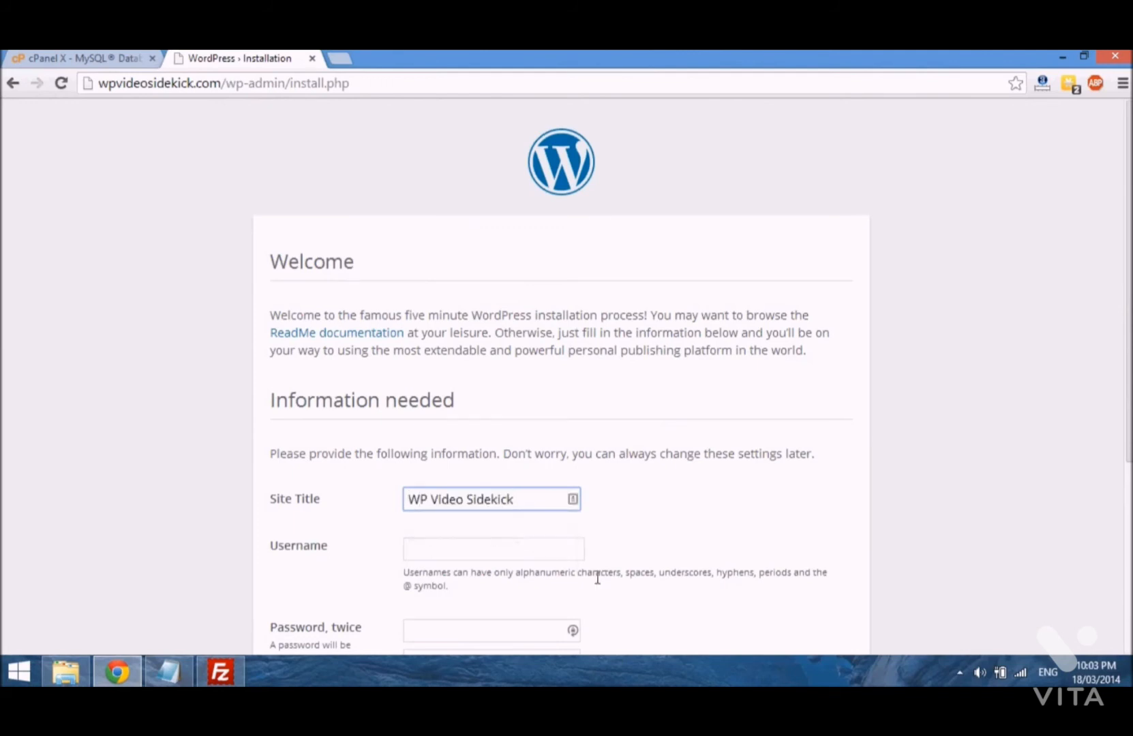
pyautogui.click(537, 559)
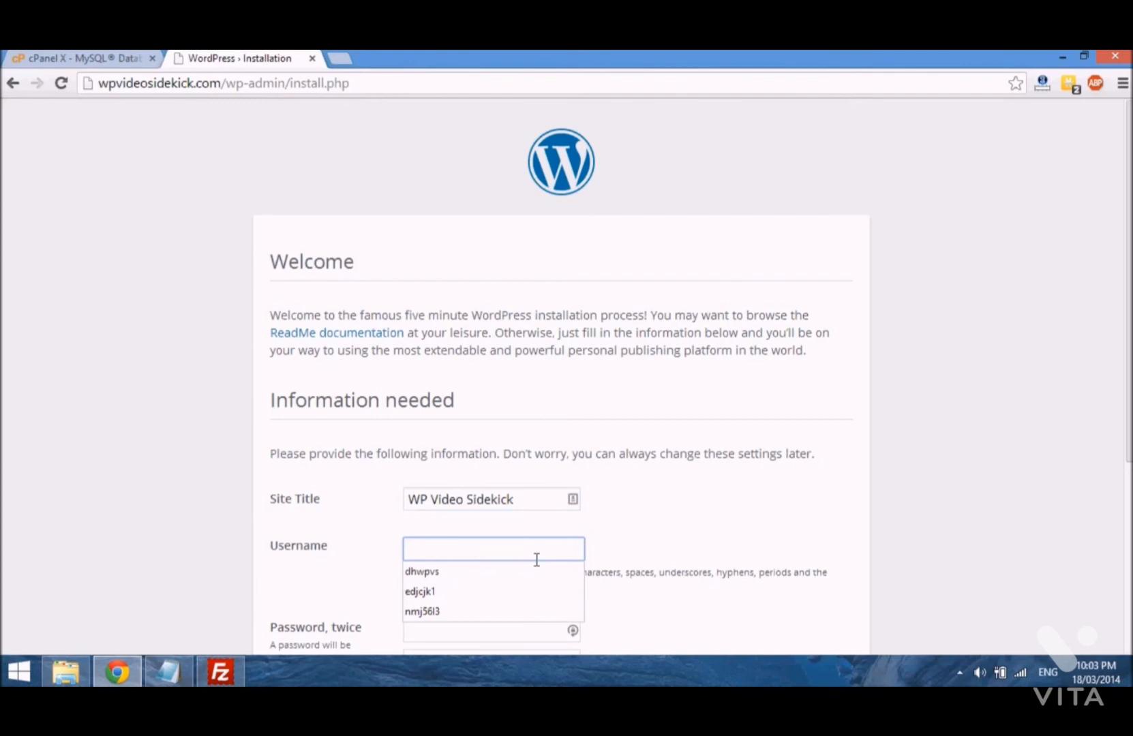
pyautogui.write('mjhfs4')
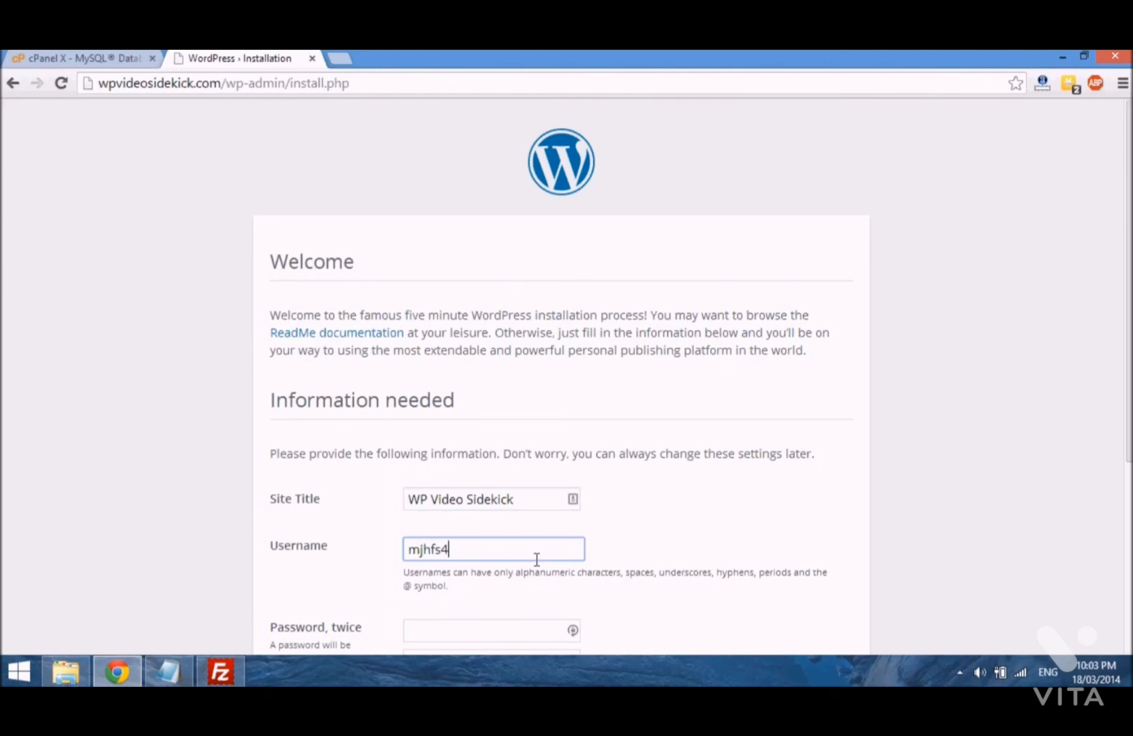
# Step: Copy the admin username onto a new 'wp username:' line in the Notepad notes
pyautogui.moveTo(488, 559); pyautogui.dragTo(391, 559)
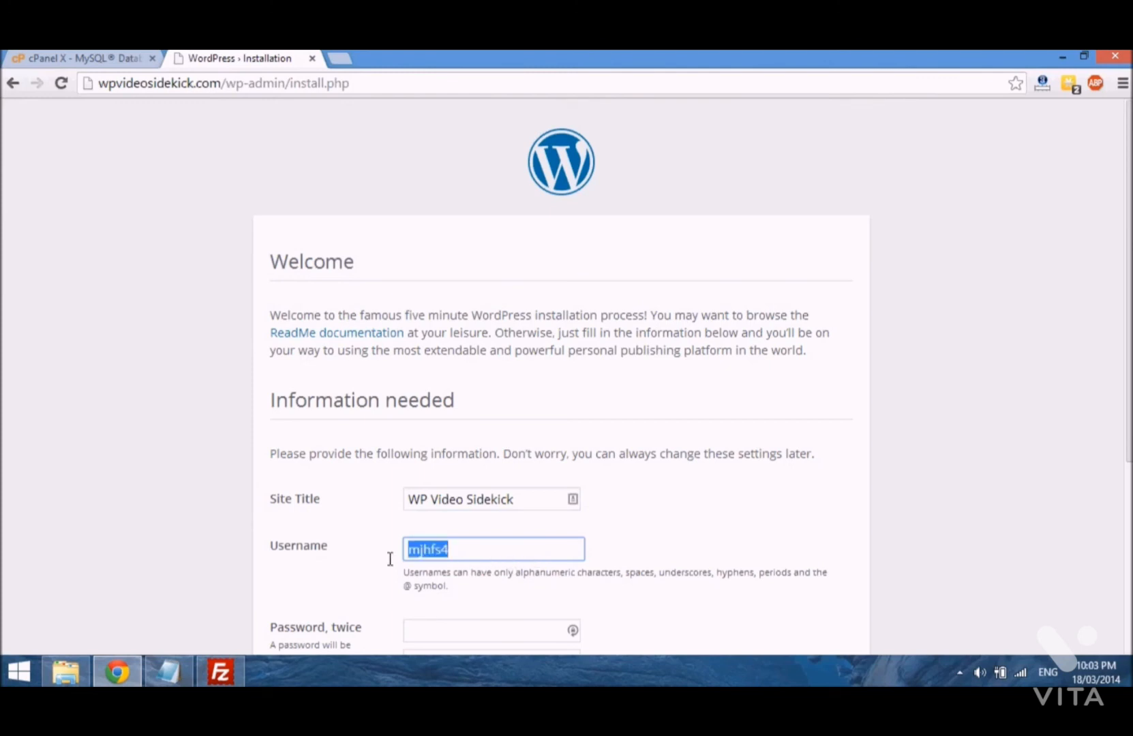
pyautogui.rightClick(429, 558)
pyautogui.click(480, 315)
pyautogui.click(170, 673)
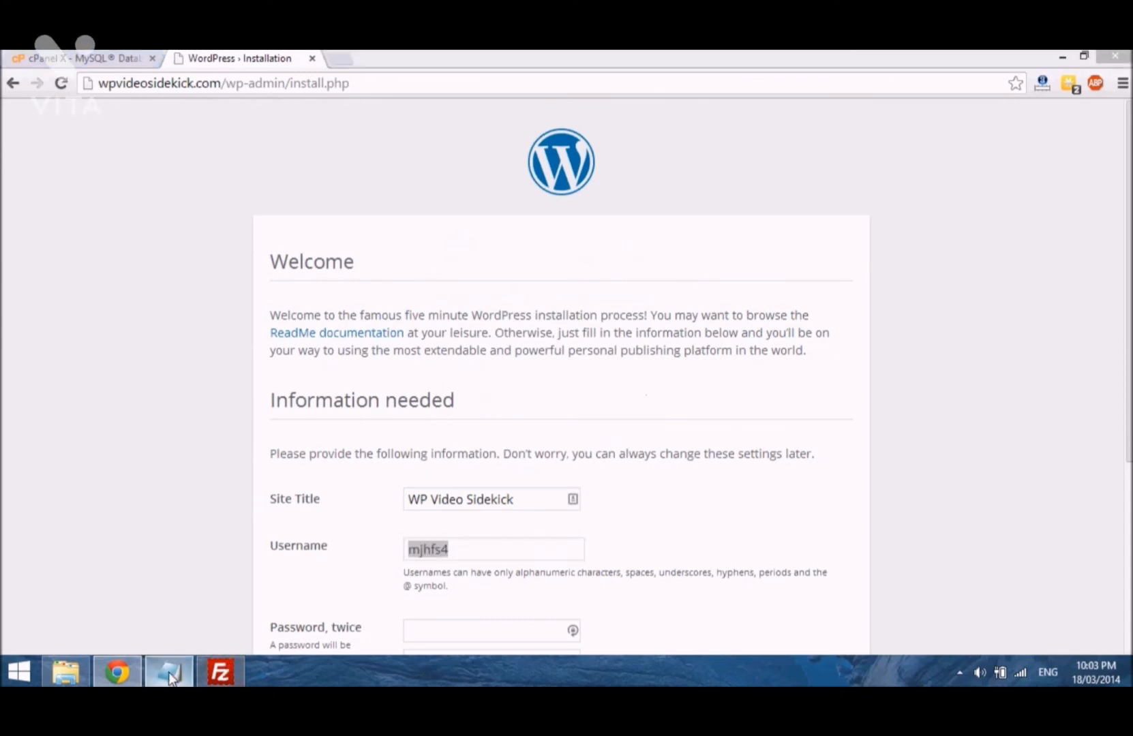
pyautogui.click(920, 205)
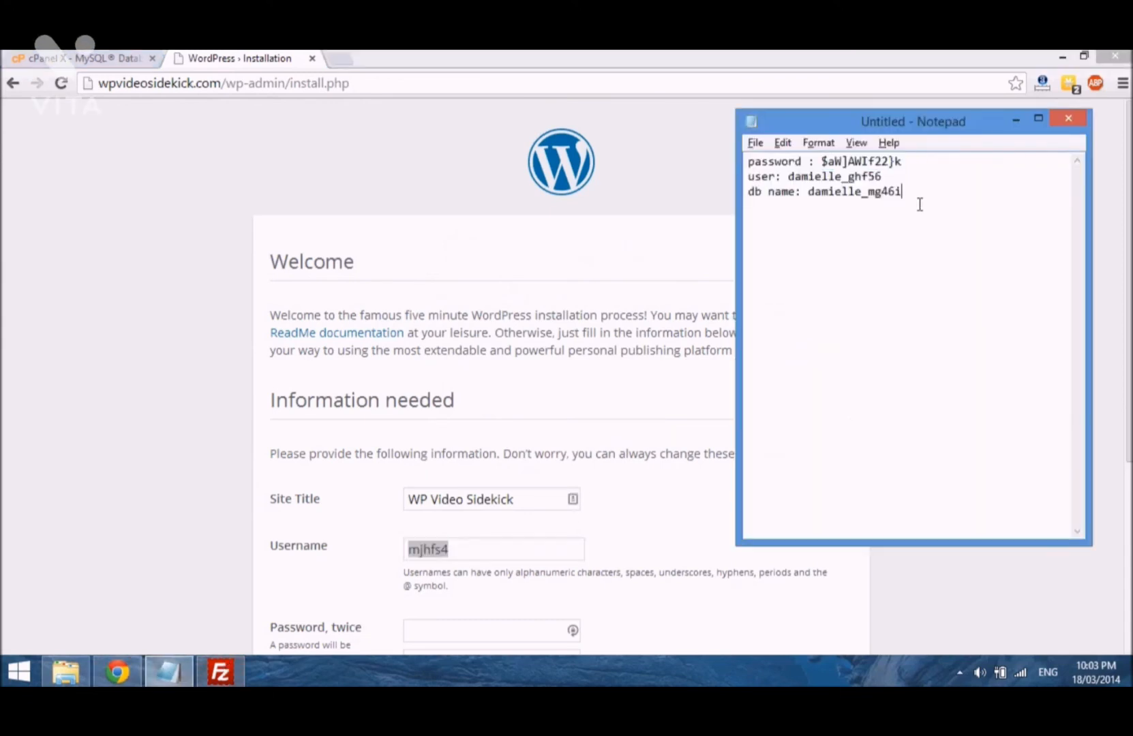
pyautogui.press('Return')
pyautogui.press('Return')
pyautogui.press('Return')
pyautogui.write('wp username:')
pyautogui.hotkey('ctrl', 'v')
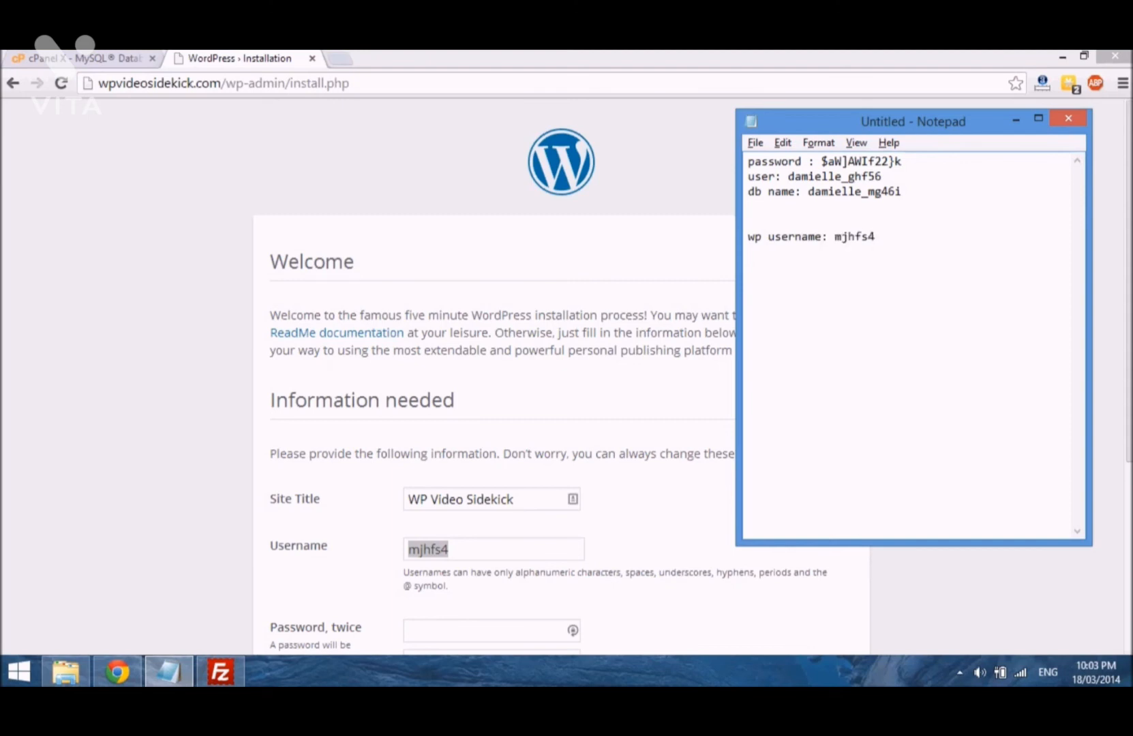
pyautogui.click(635, 563)
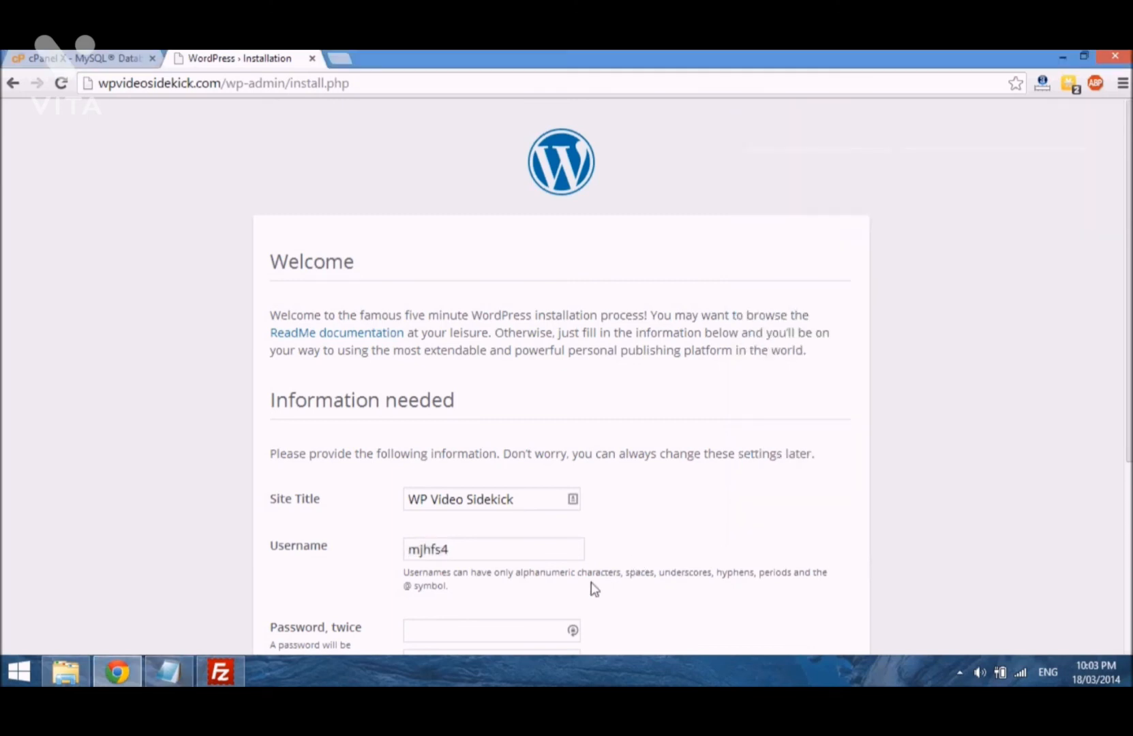
# Step: Type a strong admin password into the form's first Password field
pyautogui.scroll(-3, 545, 600)
pyautogui.scroll(-1, 545, 603)
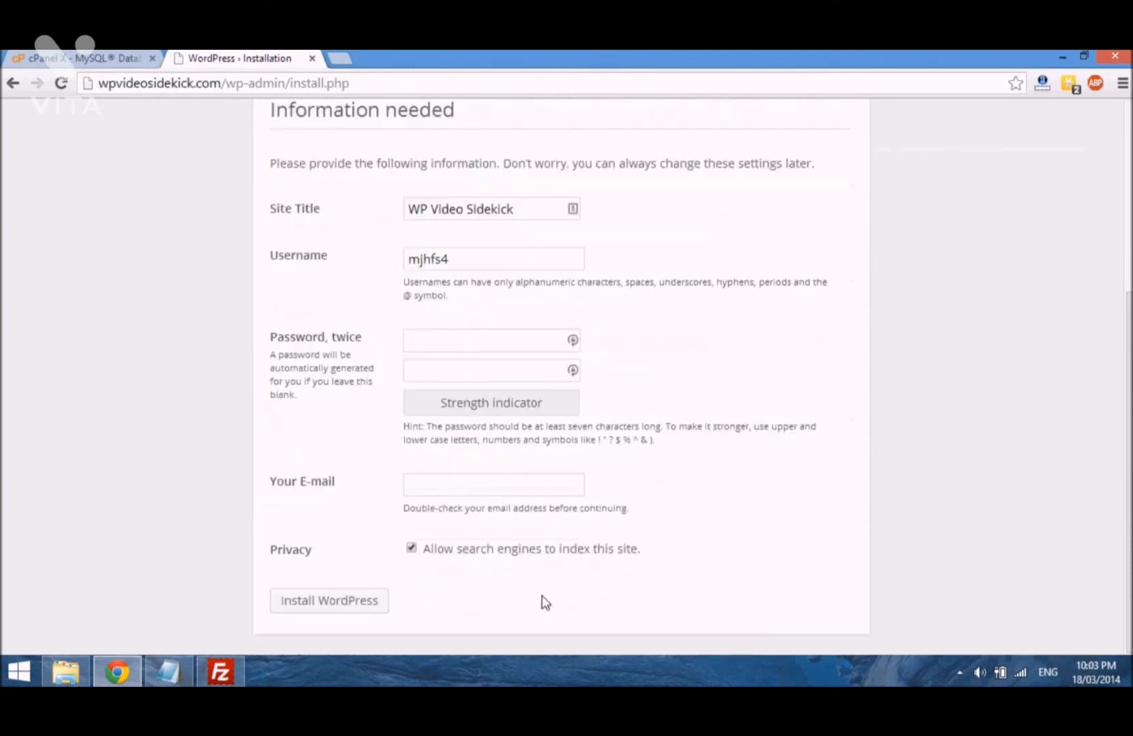
pyautogui.click(475, 341)
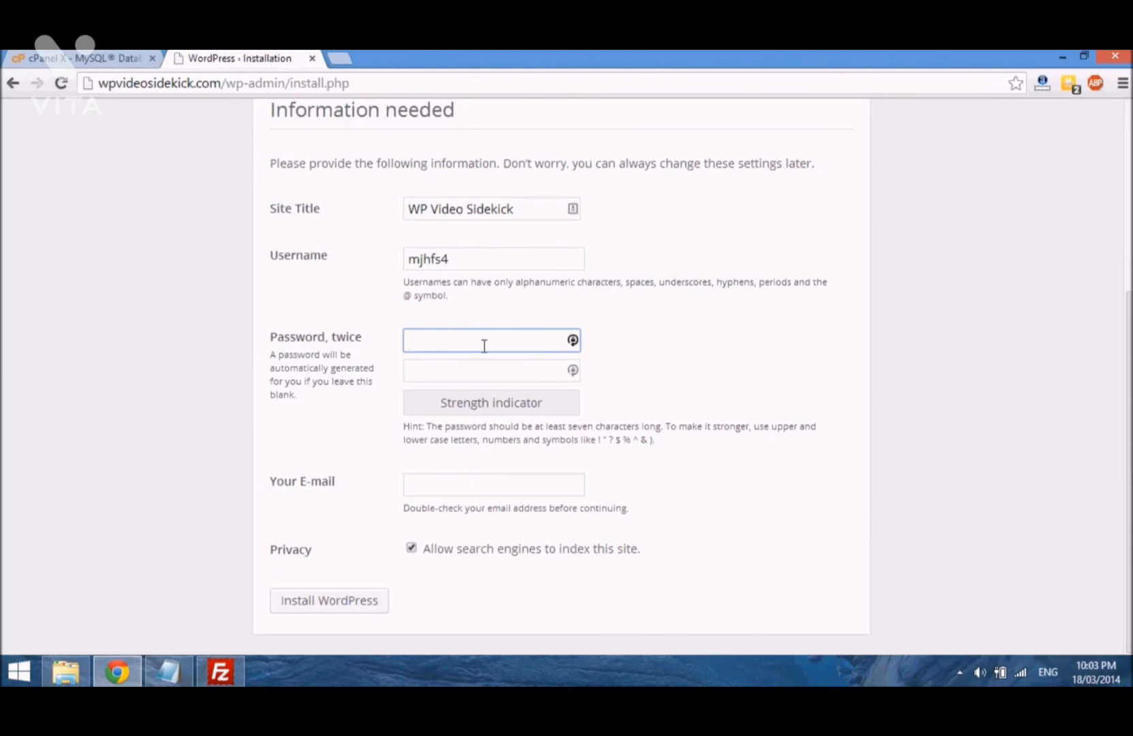
pyautogui.write('••••••')
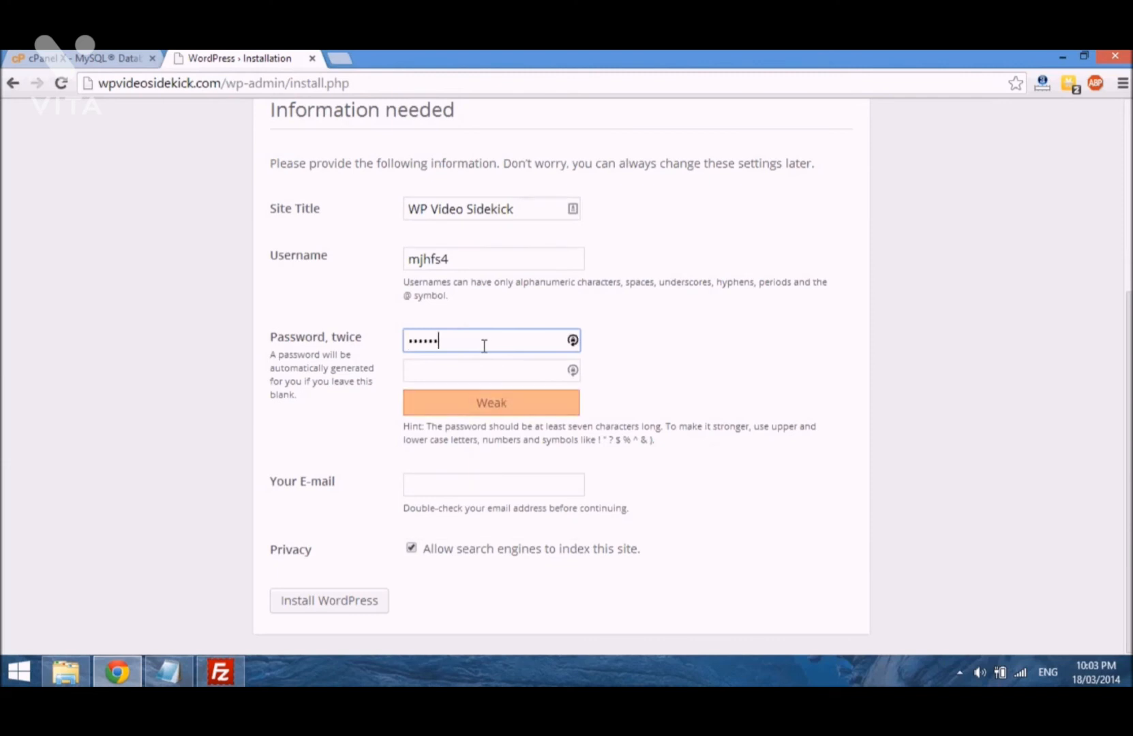
pyautogui.write('•••')
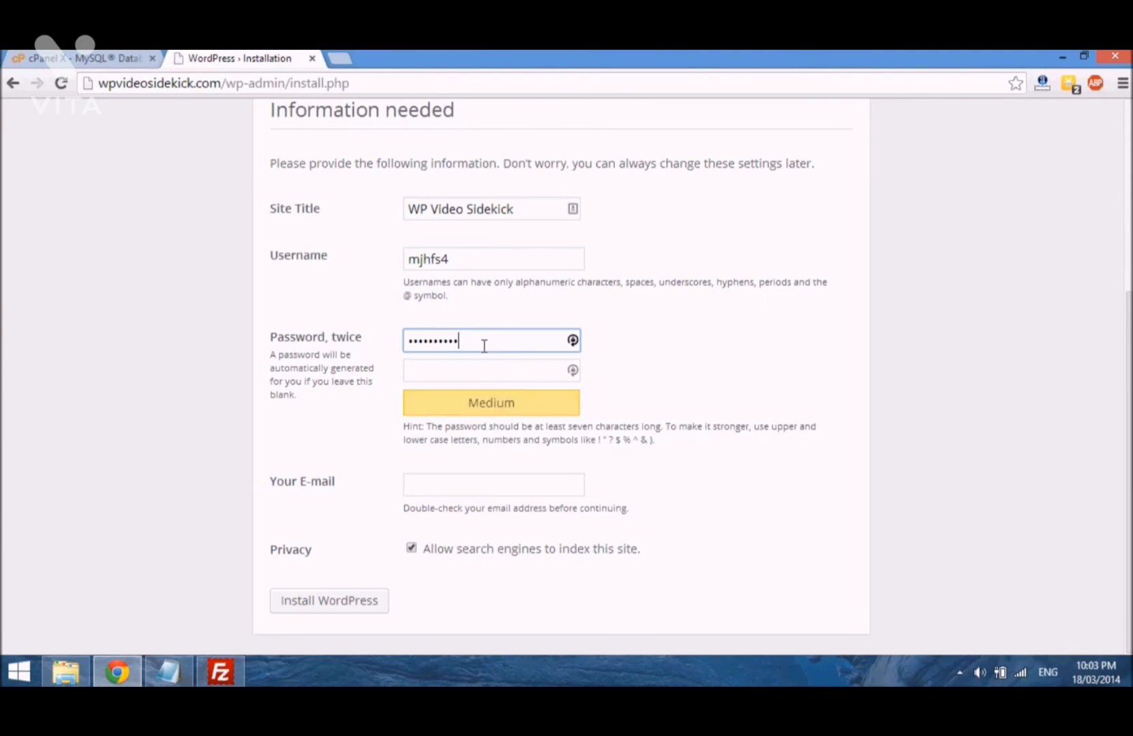
pyautogui.write('•')
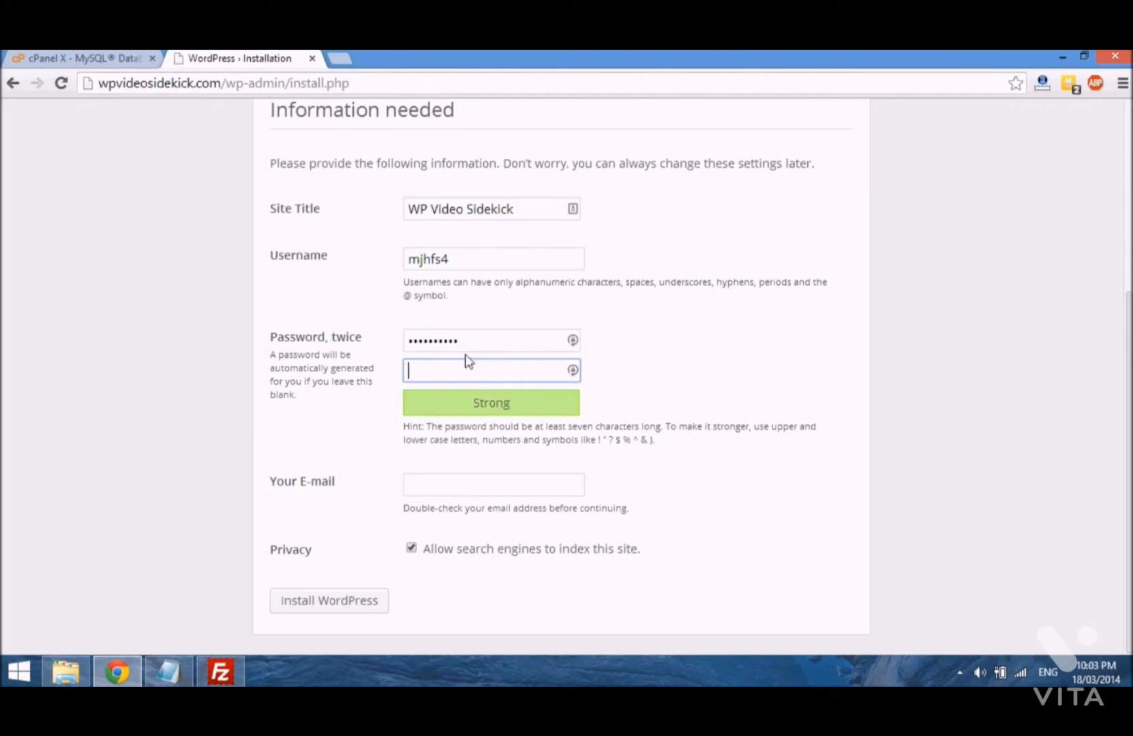
# Step: Add a 'wp password:' line with the new admin password to the notes and copy it
pyautogui.click(179, 671)
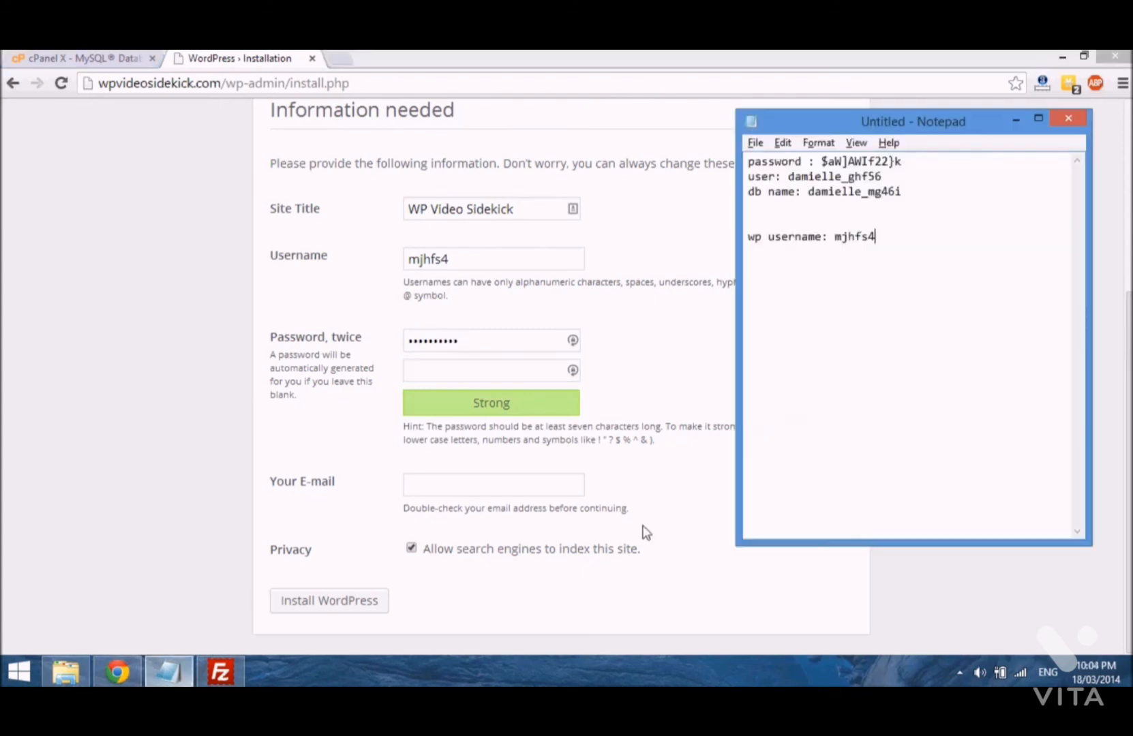
pyautogui.press('Return')
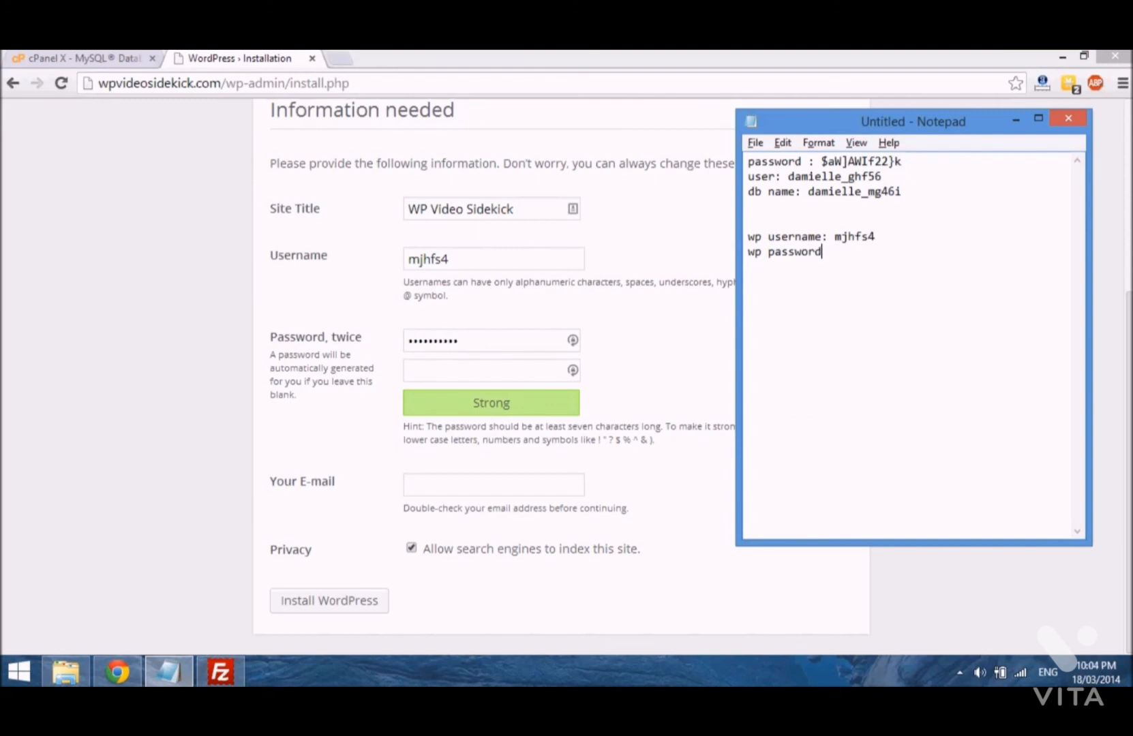
pyautogui.click(844, 264)
pyautogui.moveTo(836, 257); pyautogui.dragTo(899, 256)
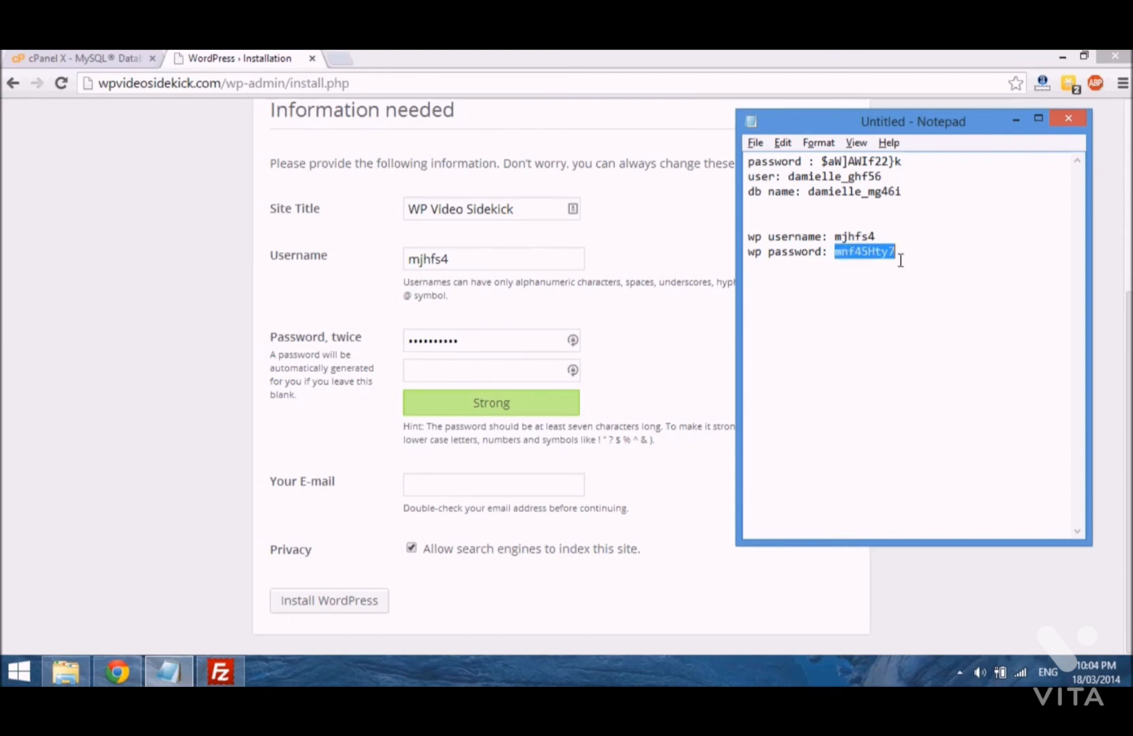
pyautogui.rightClick(889, 259)
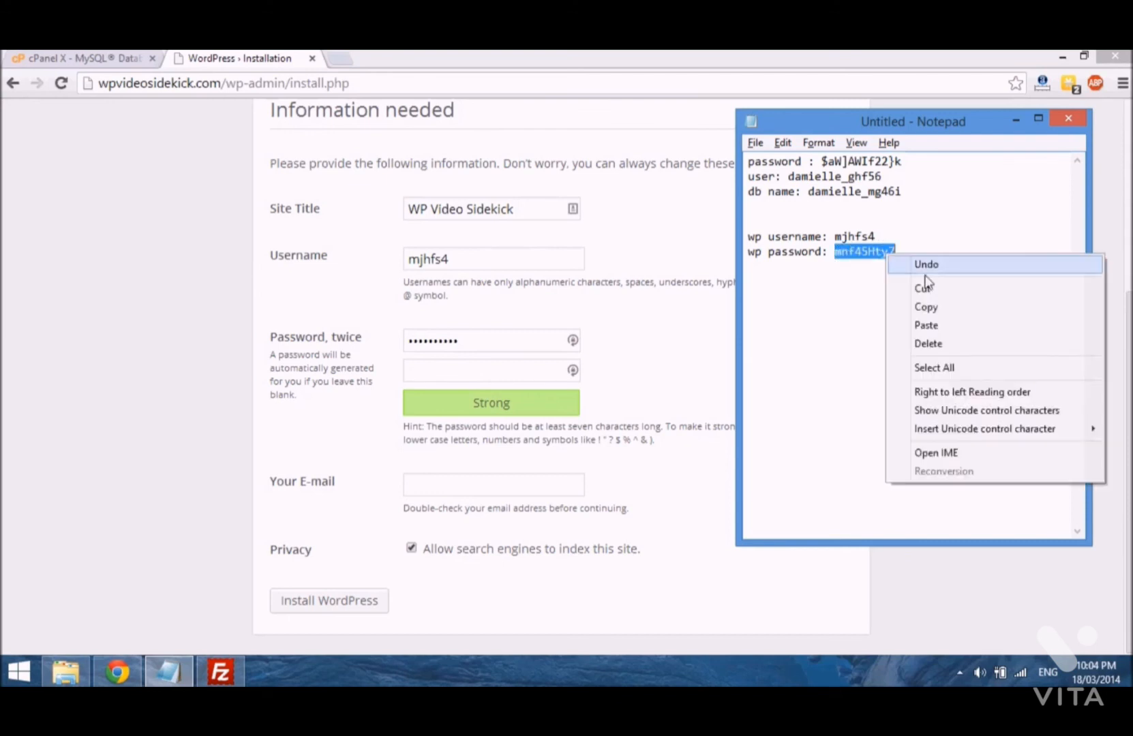
pyautogui.click(927, 310)
# Step: Paste the saved admin password into both Password fields
pyautogui.click(475, 339)
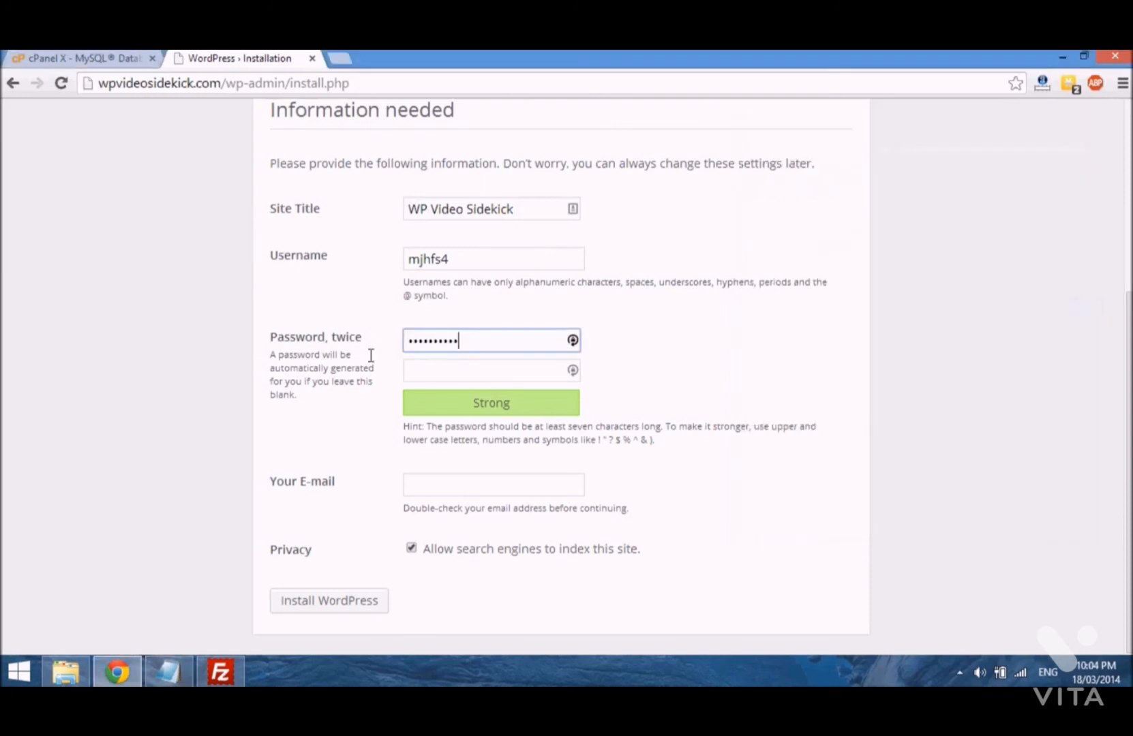
pyautogui.hotkey('ctrl', 'a')
pyautogui.hotkey('ctrl', 'v')
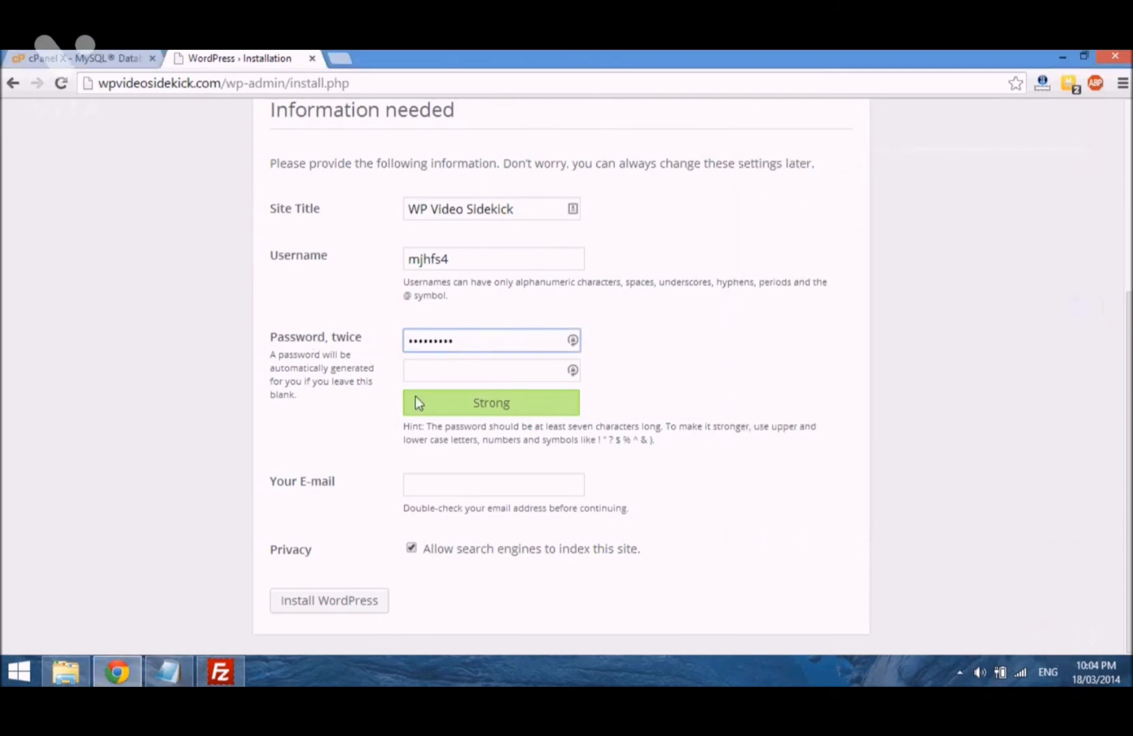
pyautogui.click(440, 374)
pyautogui.hotkey('ctrl', 'v')
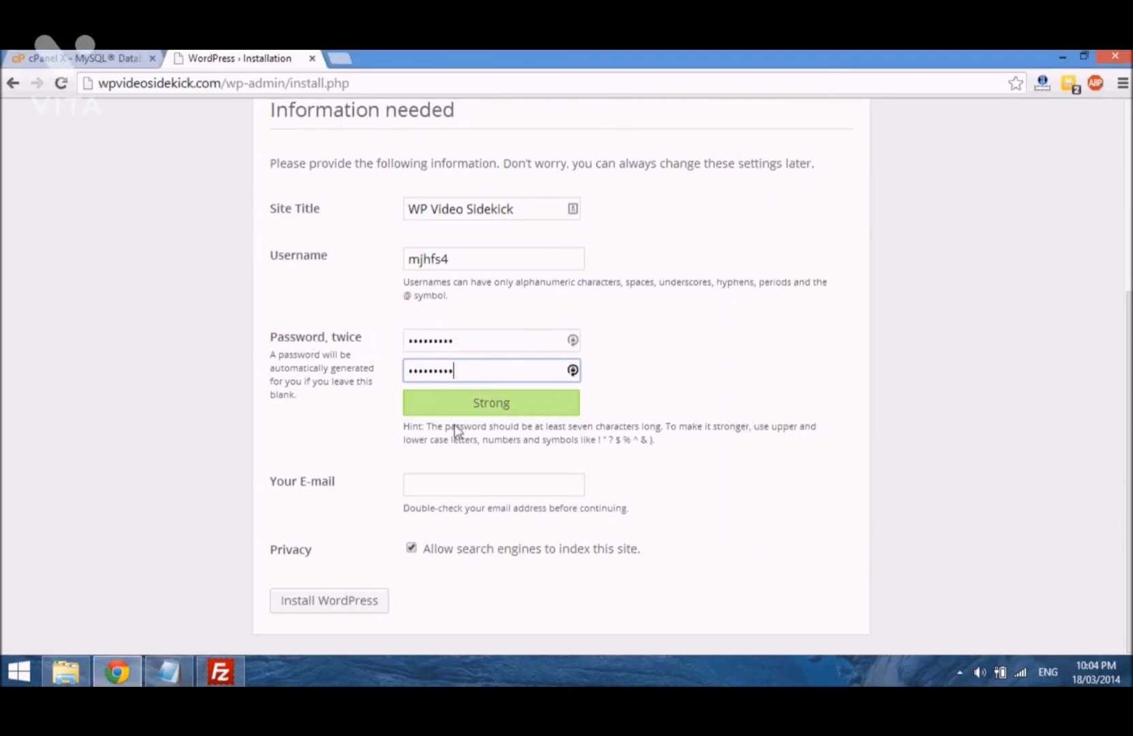
# Step: Fill the admin e-mail from the autocomplete suggestion and click Install WordPress
pyautogui.click(454, 489)
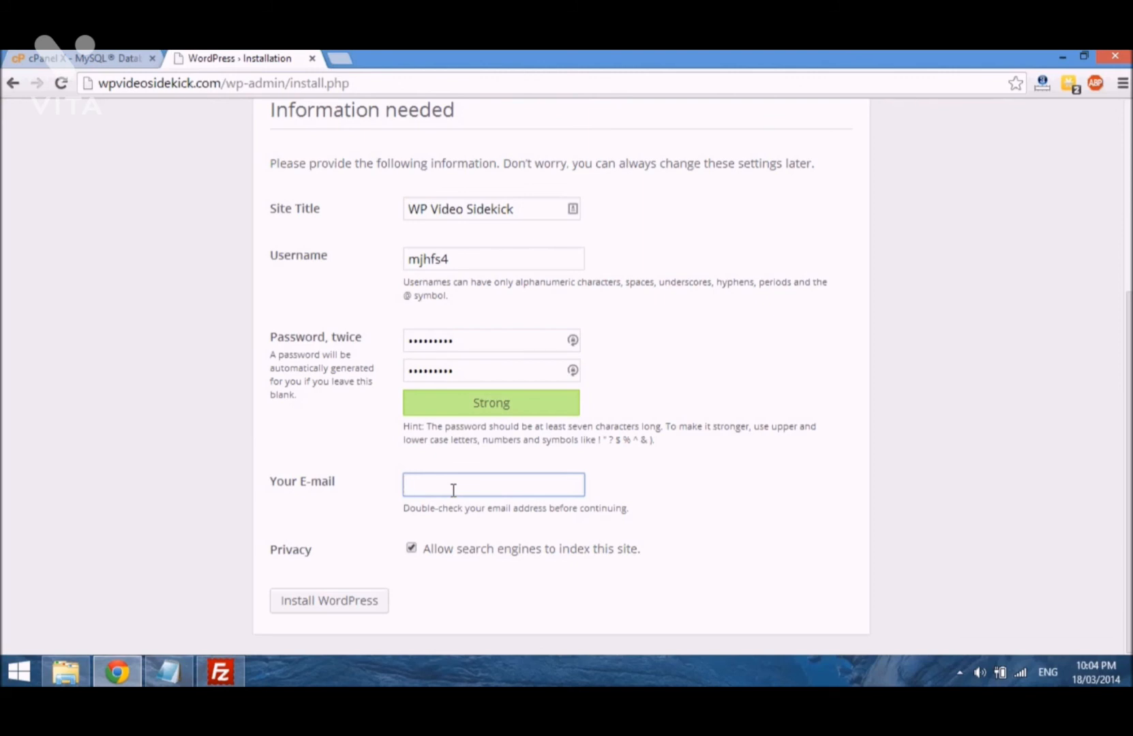
pyautogui.click(528, 488)
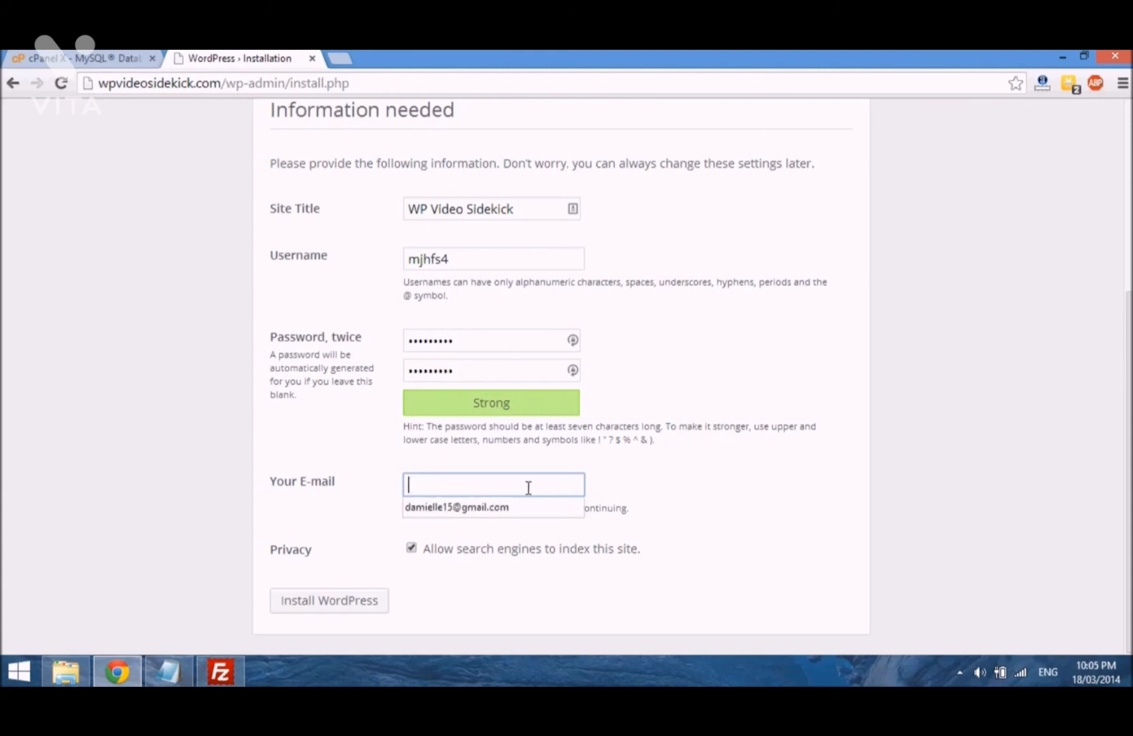
pyautogui.click(483, 508)
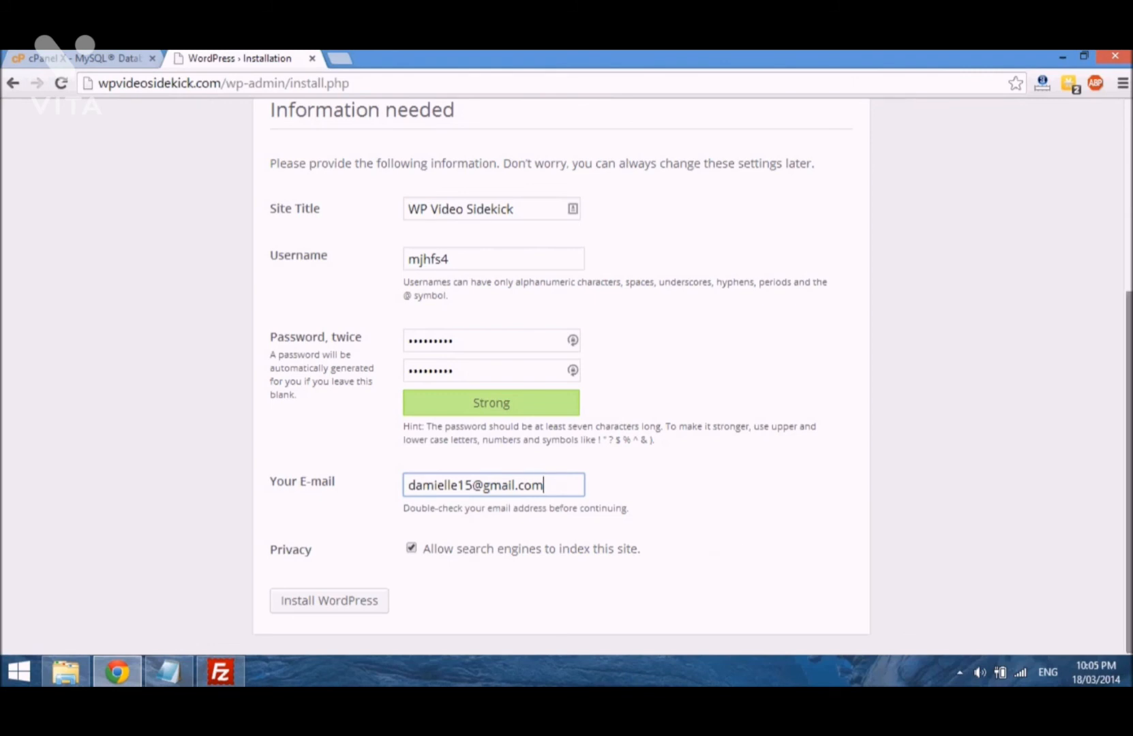
pyautogui.click(318, 604)
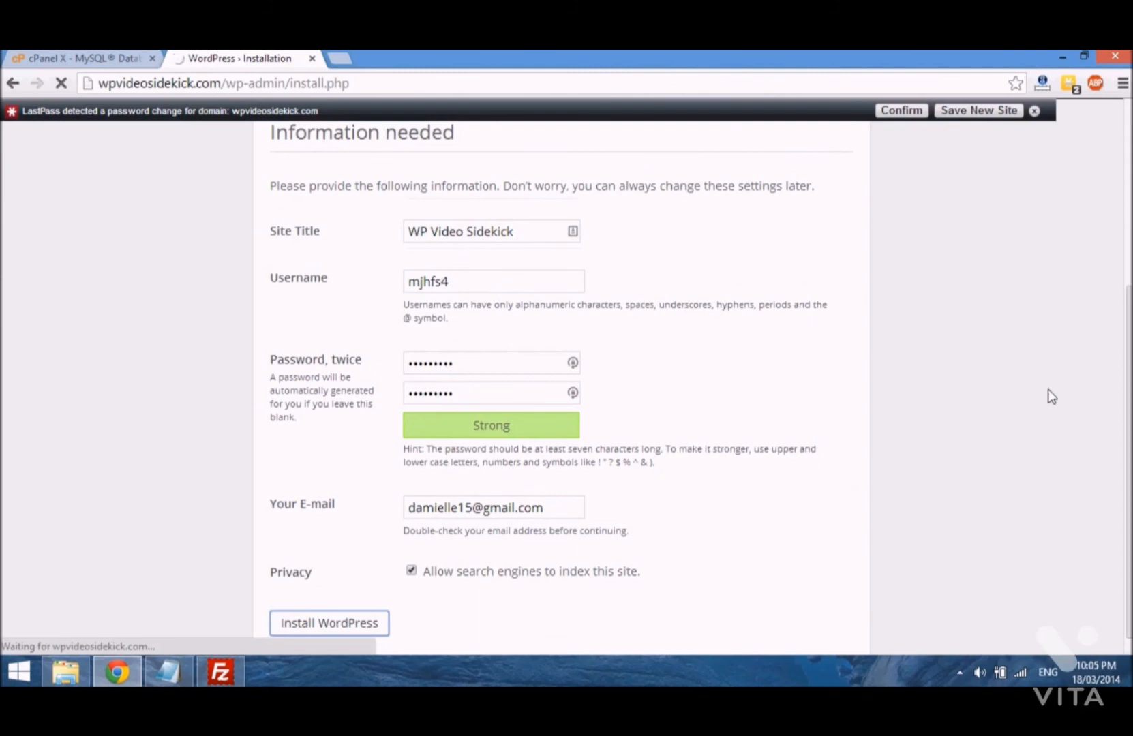
# Step: Dismiss the LastPass notice and continue from the Success! page to Log In
pyautogui.click(1034, 111)
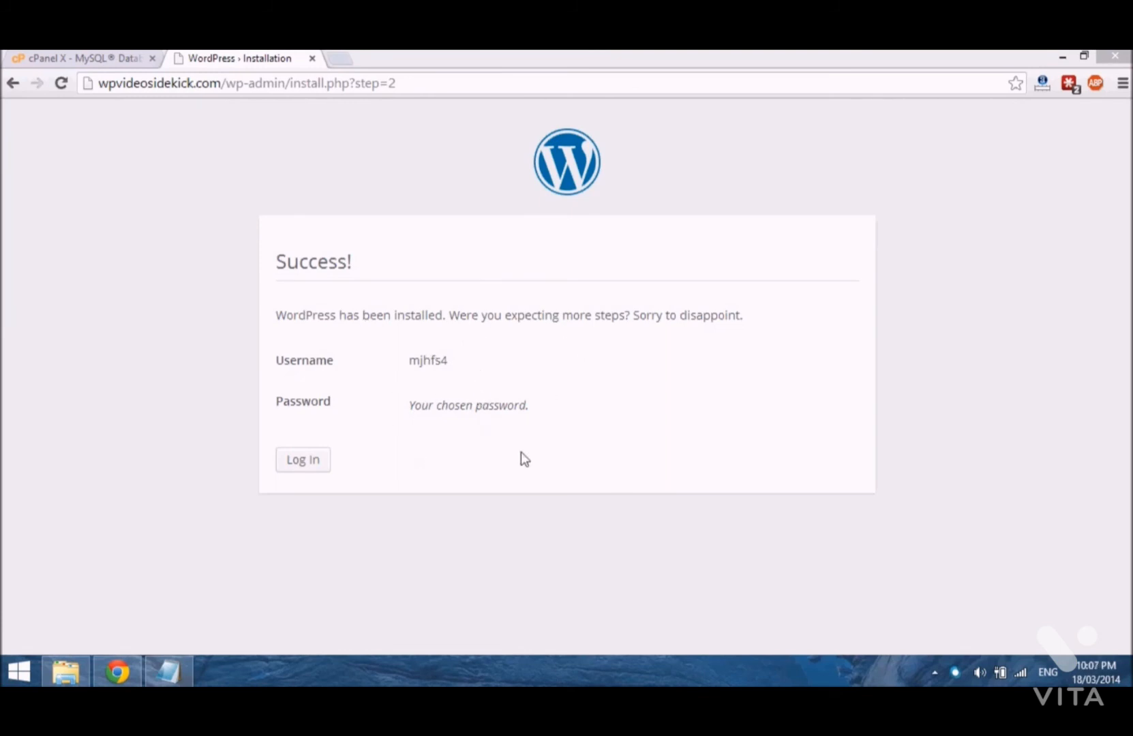
pyautogui.click(300, 459)
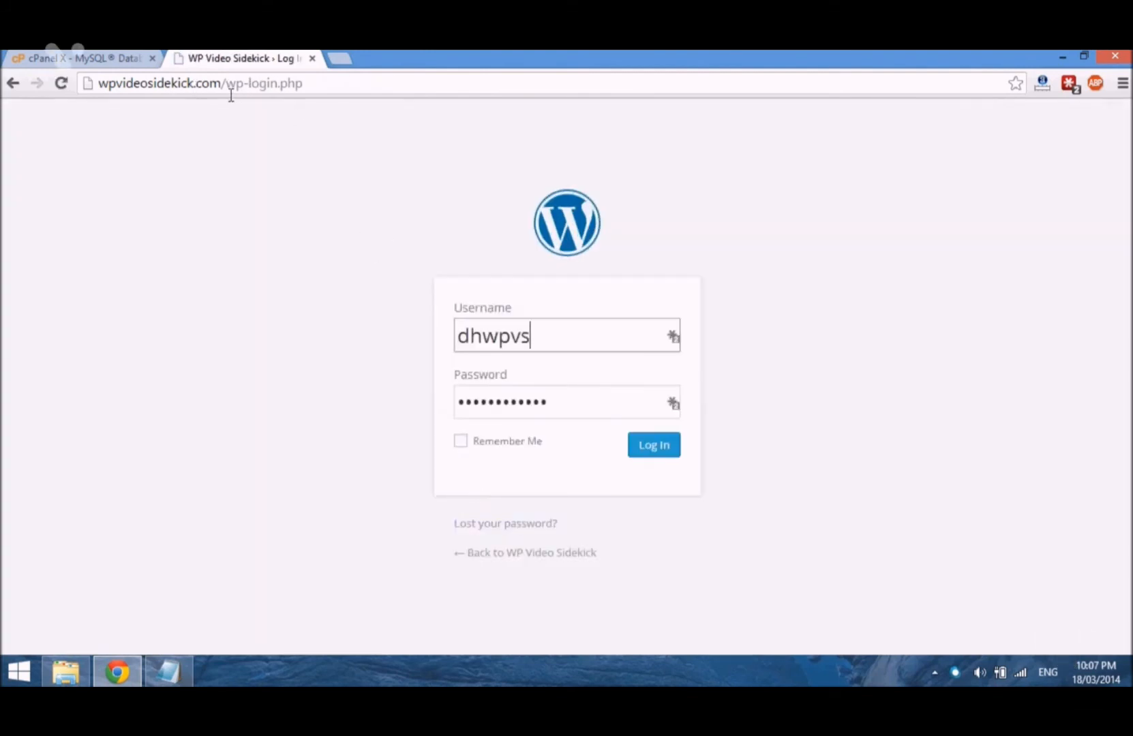
# Step: Remove /wp-login.php from the address to load wpvideosidekick.com's front page with Hello World!
pyautogui.moveTo(221, 83); pyautogui.dragTo(359, 84)
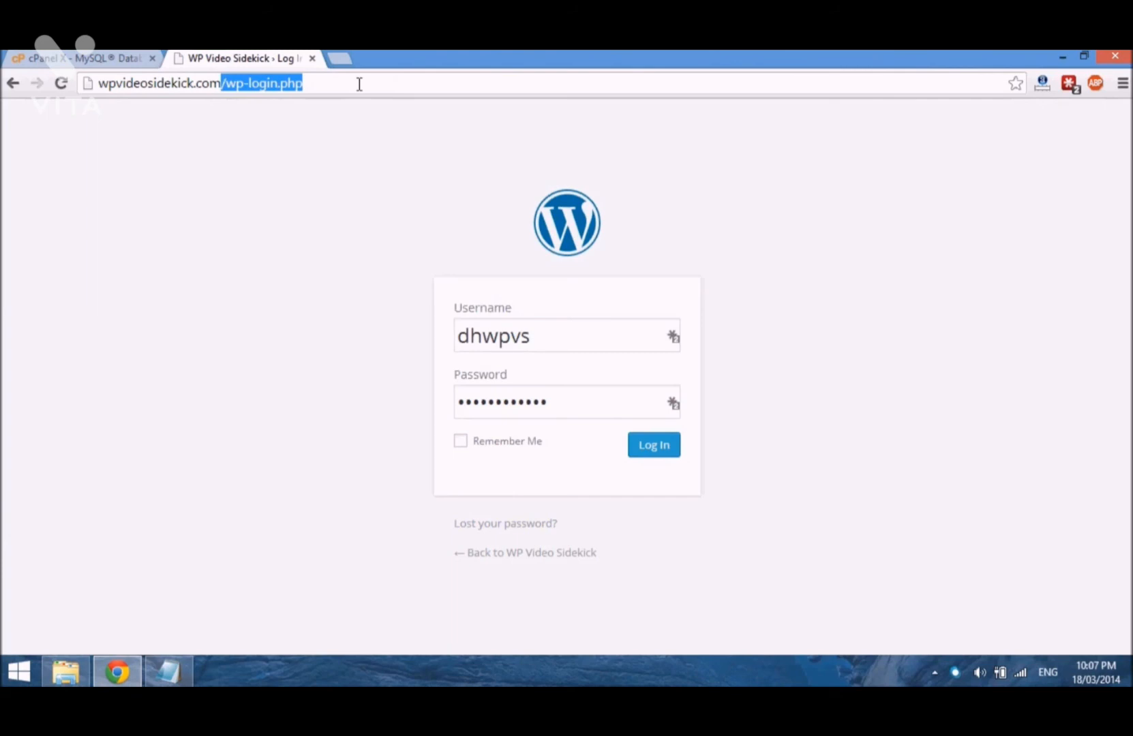
pyautogui.press('BackSpace')
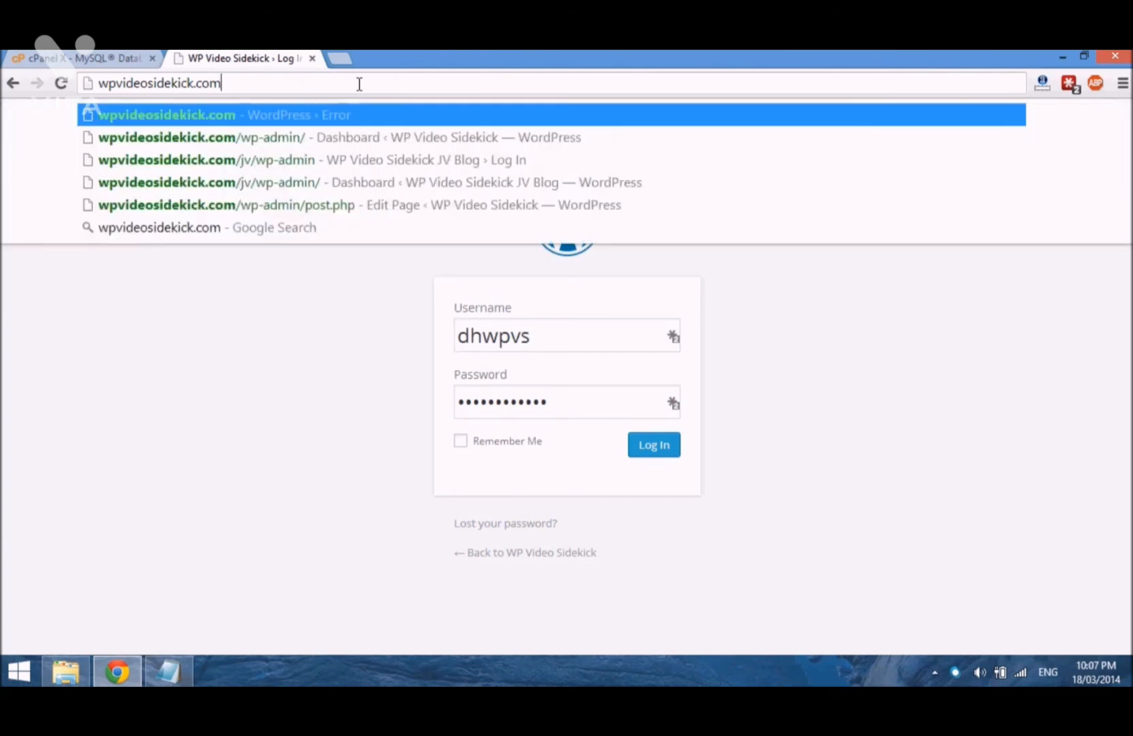
pyautogui.press('Return')
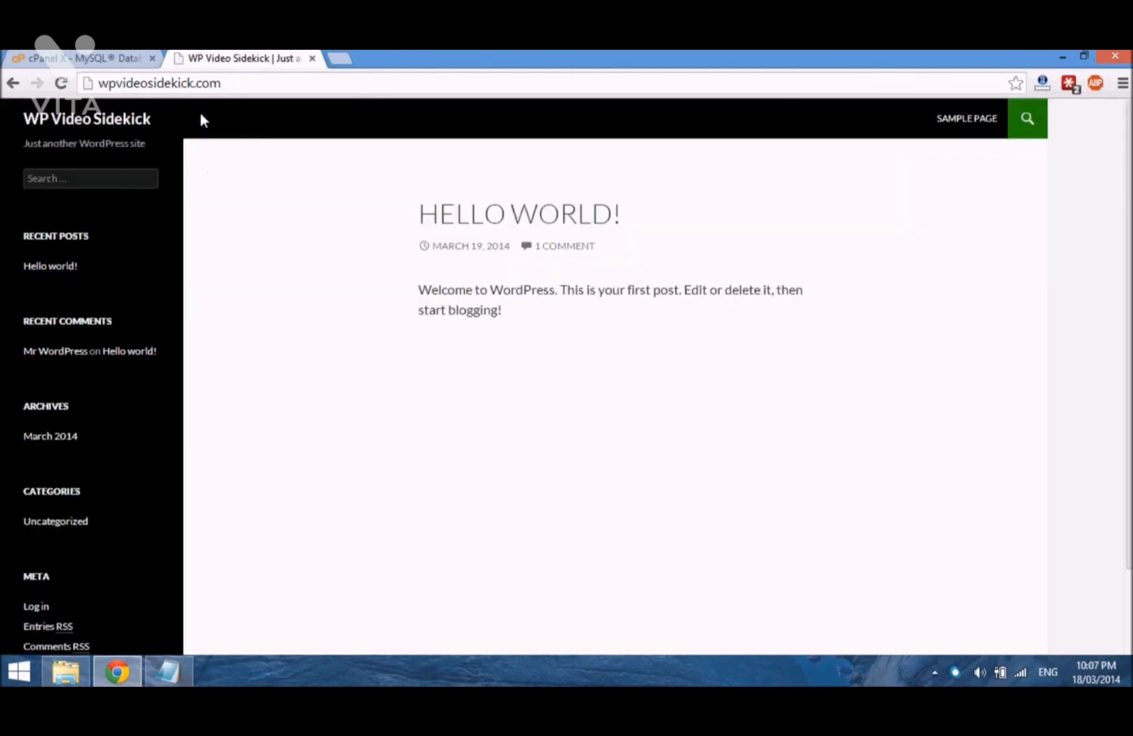
pyautogui.click(245, 95)
pyautogui.click(274, 91)
pyautogui.scroll(-3, 1104, 157)
pyautogui.scroll(3, 1119, 205)
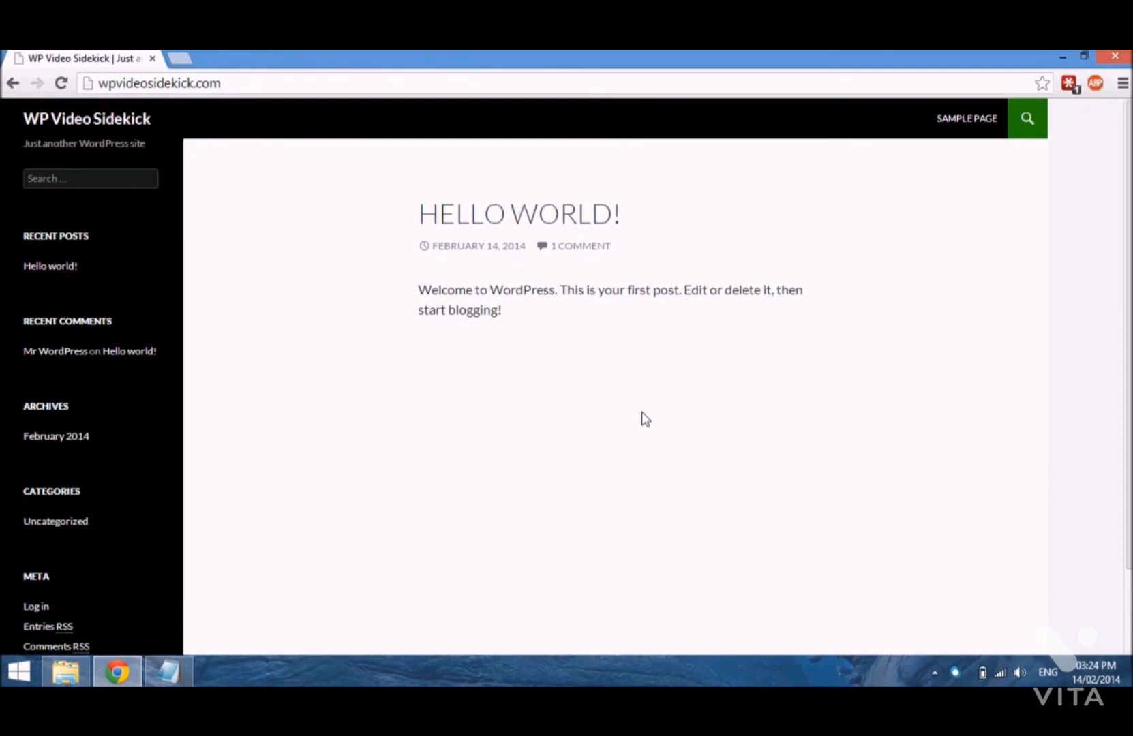
pyautogui.click(492, 91)
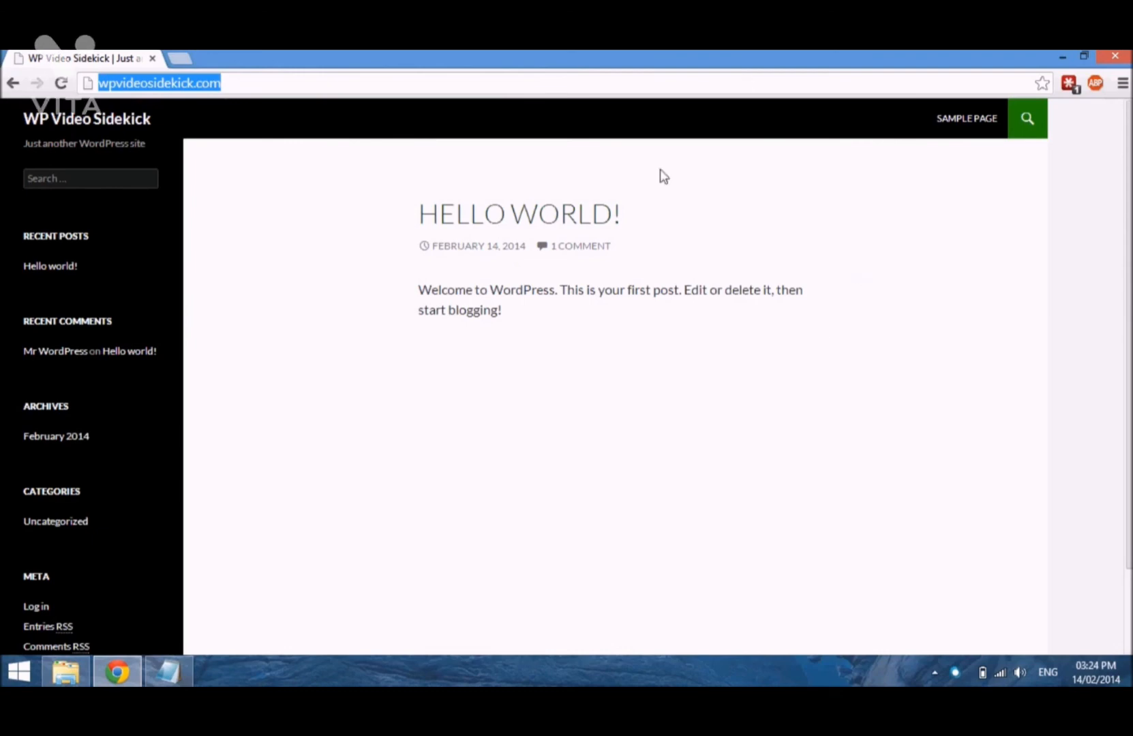
# Step: Load wpvideosidekick.com/wp-admin/ in the address bar to reach the WordPress login page
pyautogui.click(251, 90)
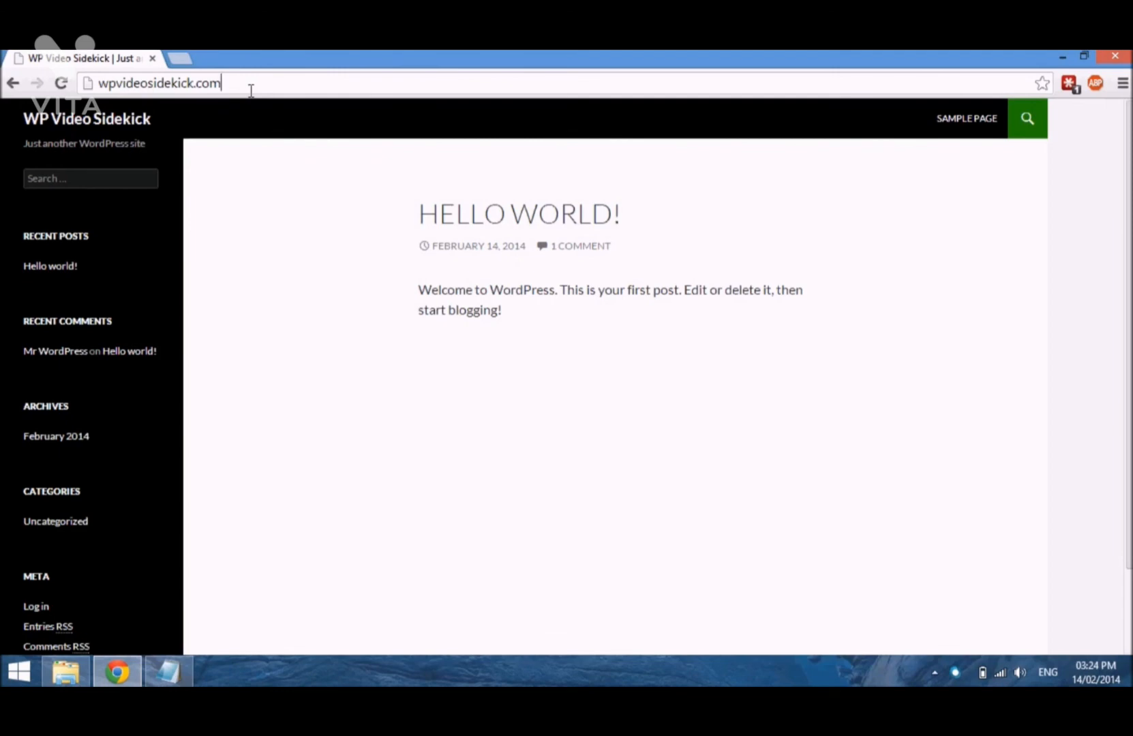
pyautogui.write('/')
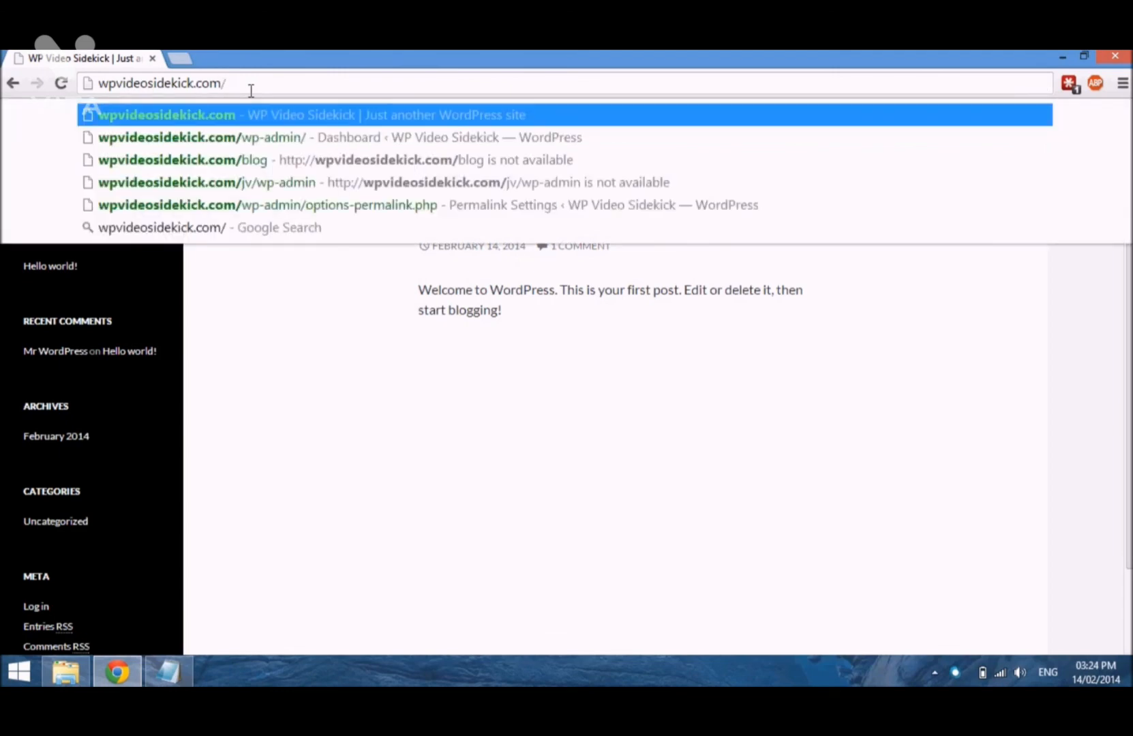
pyautogui.write('wp-admin/')
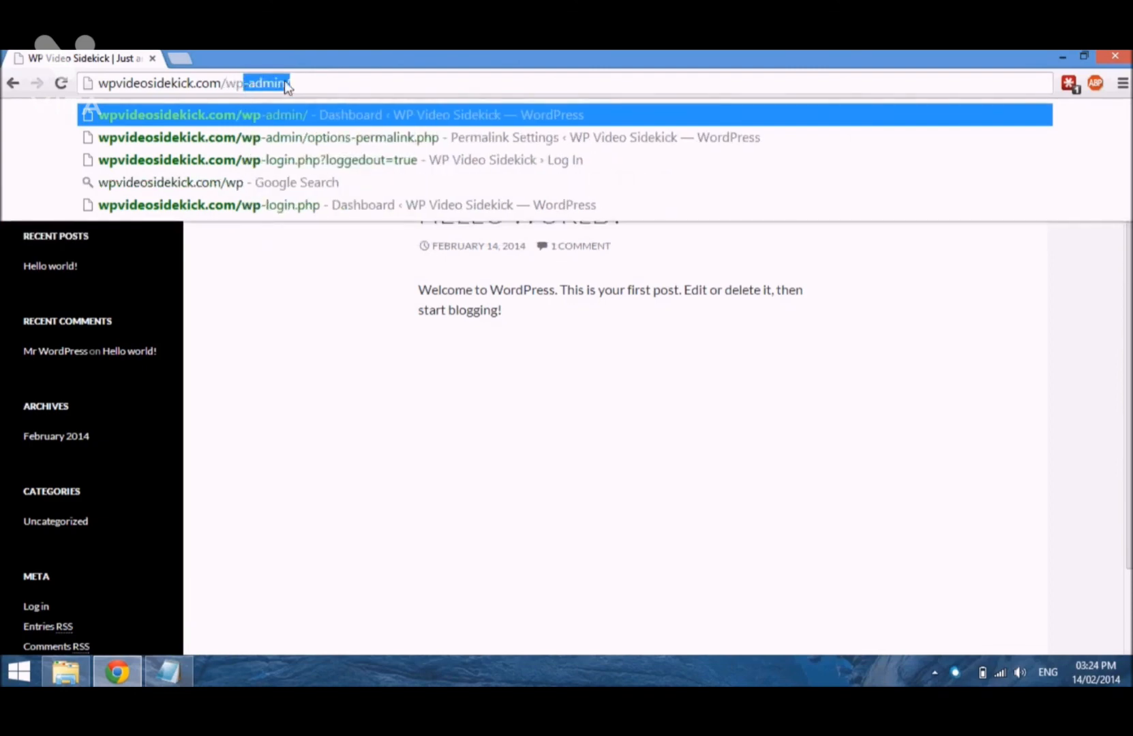
pyautogui.click(317, 92)
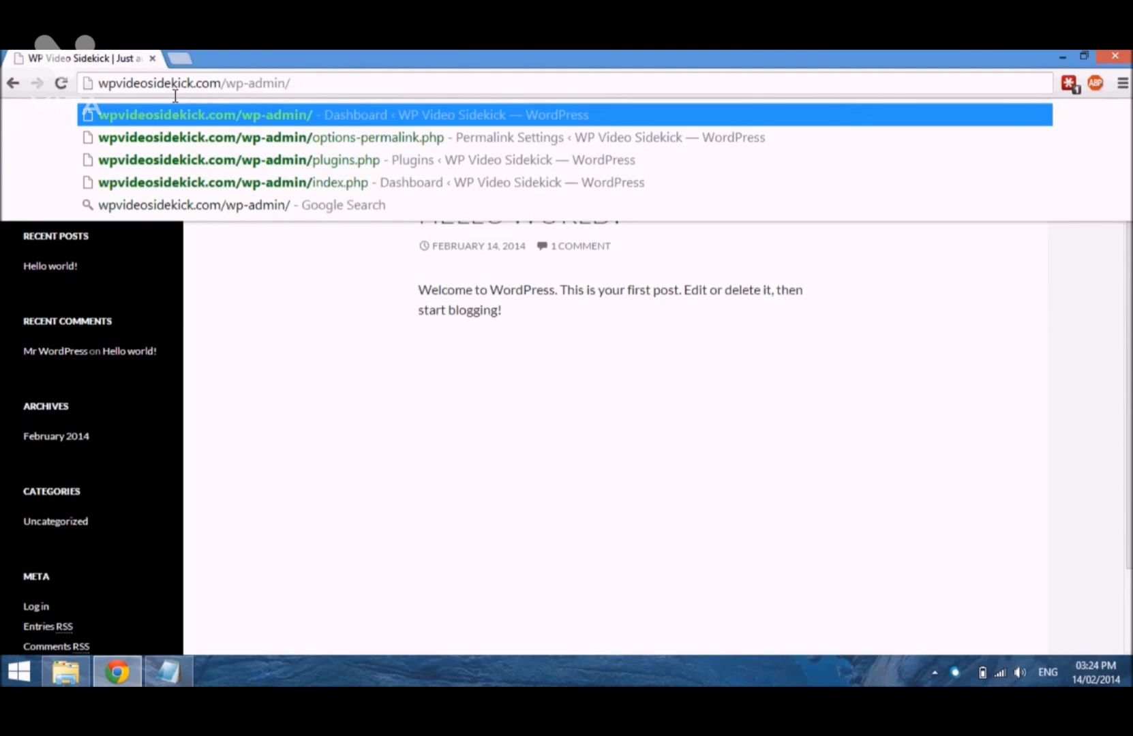
pyautogui.press('Return')
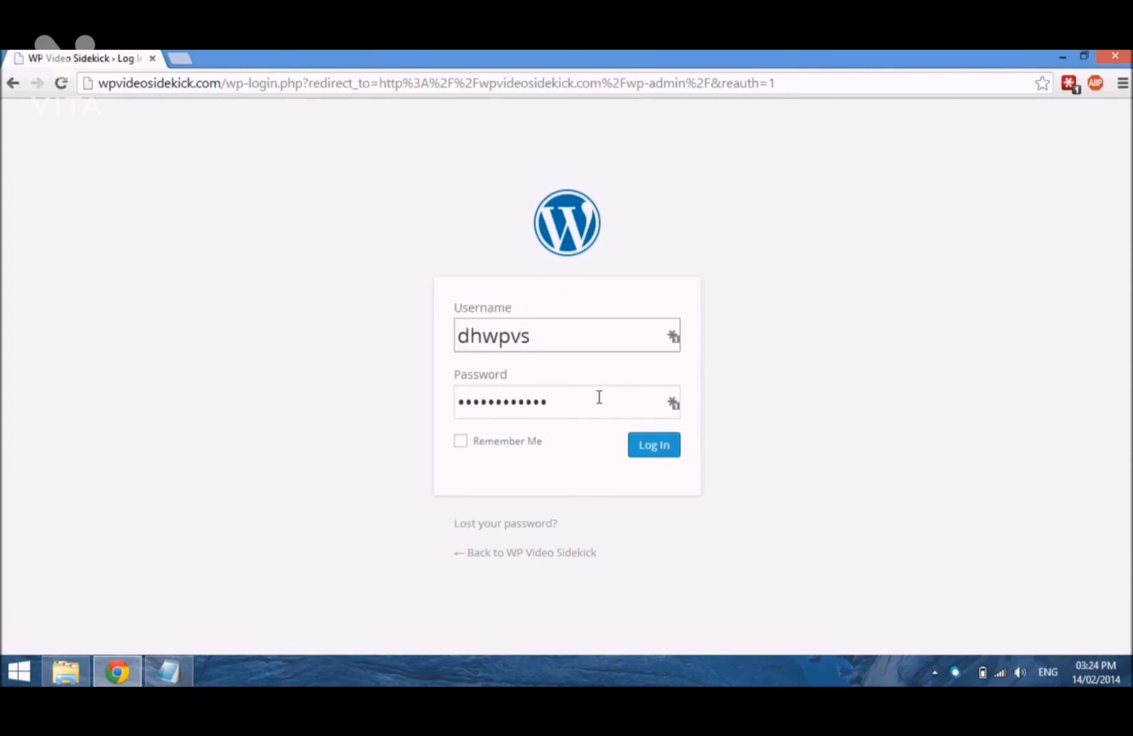
# Step: Check the prefilled username and password, then log in to the WP Video Sidekick Dashboard
pyautogui.moveTo(546, 346); pyautogui.dragTo(457, 349)
pyautogui.moveTo(559, 410); pyautogui.dragTo(462, 408)
pyautogui.click(458, 408)
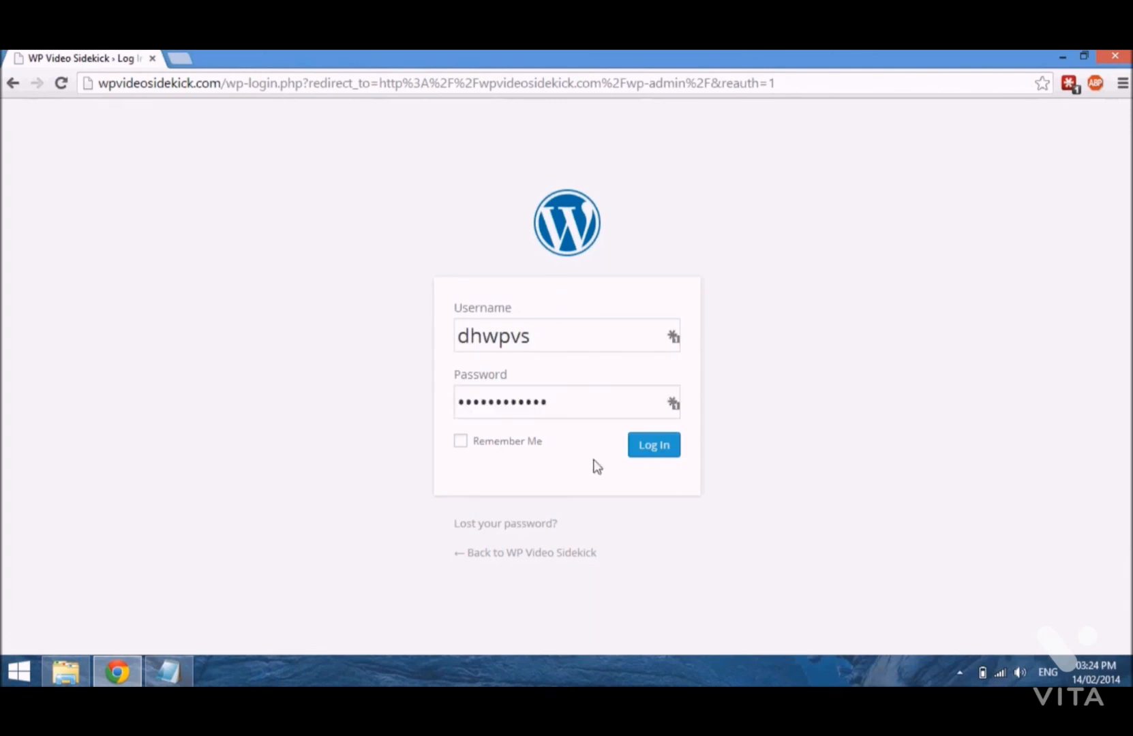
pyautogui.click(657, 448)
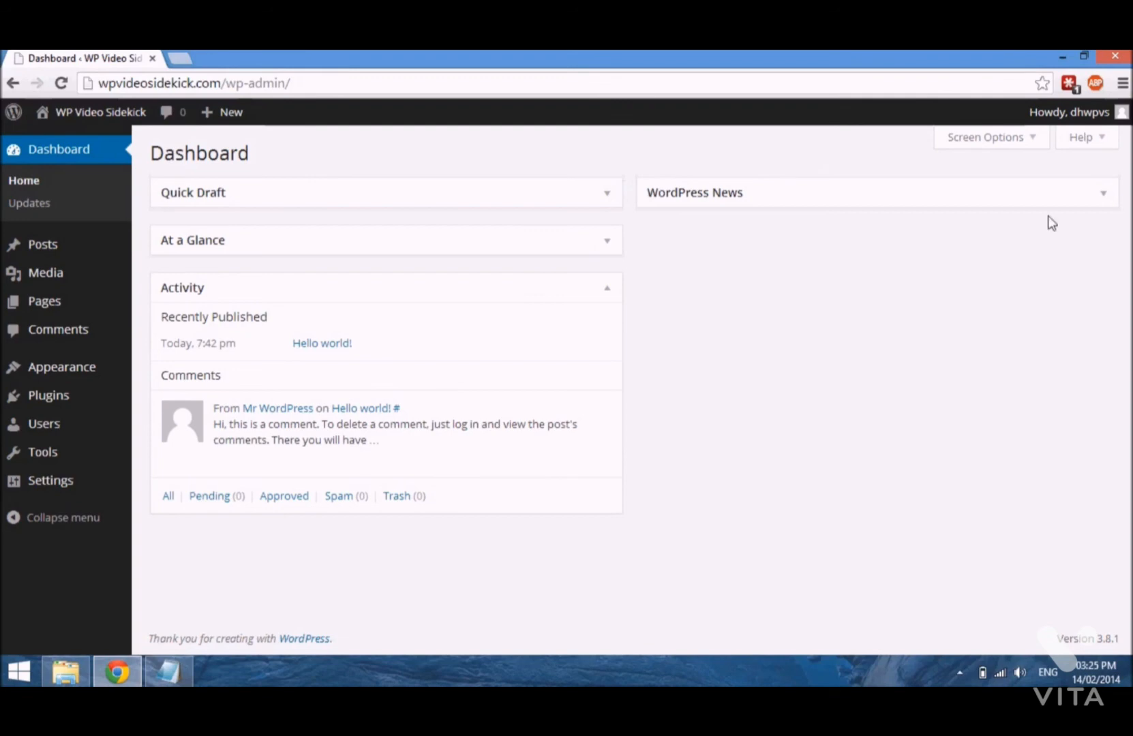
# Step: Collapse the At a Glance, Activity, Quick Draft and WordPress News dashboard boxes
pyautogui.click(1104, 194)
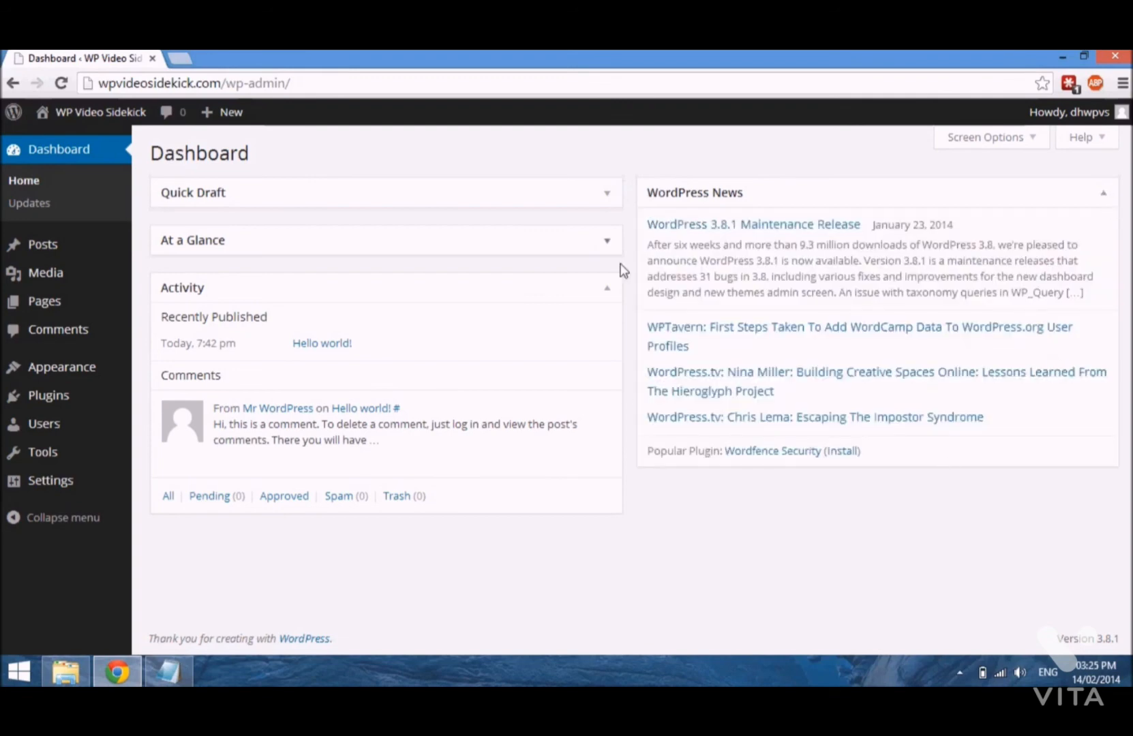
pyautogui.click(613, 245)
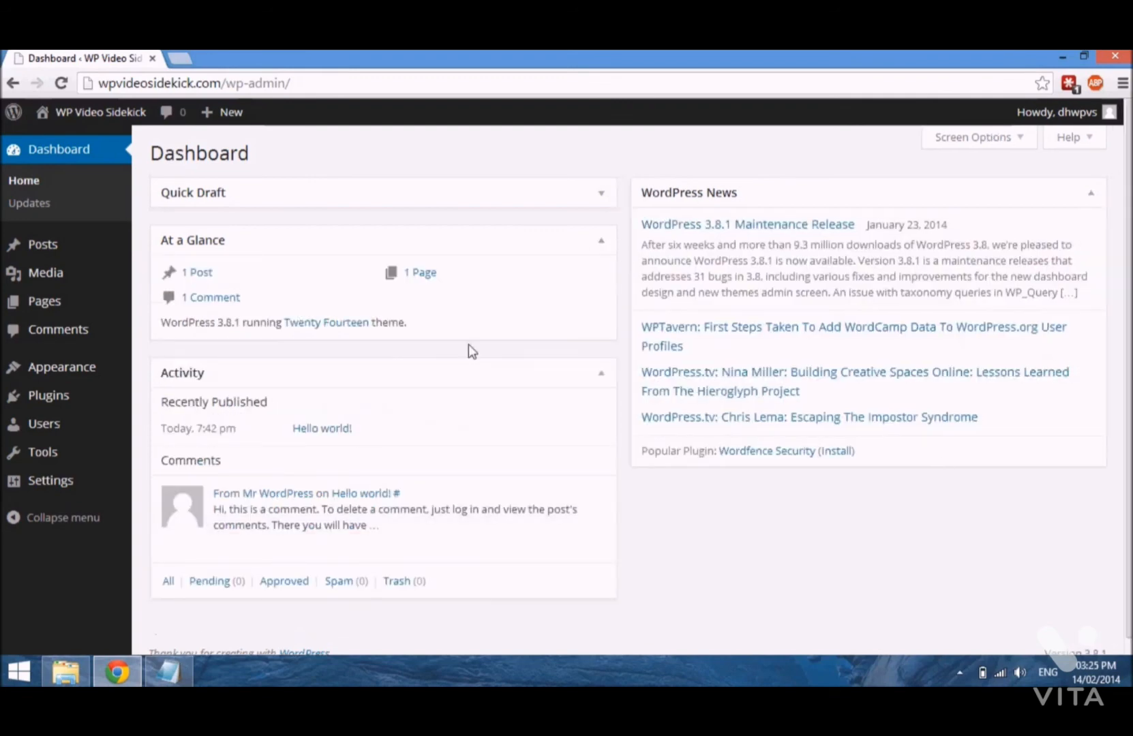
pyautogui.click(602, 195)
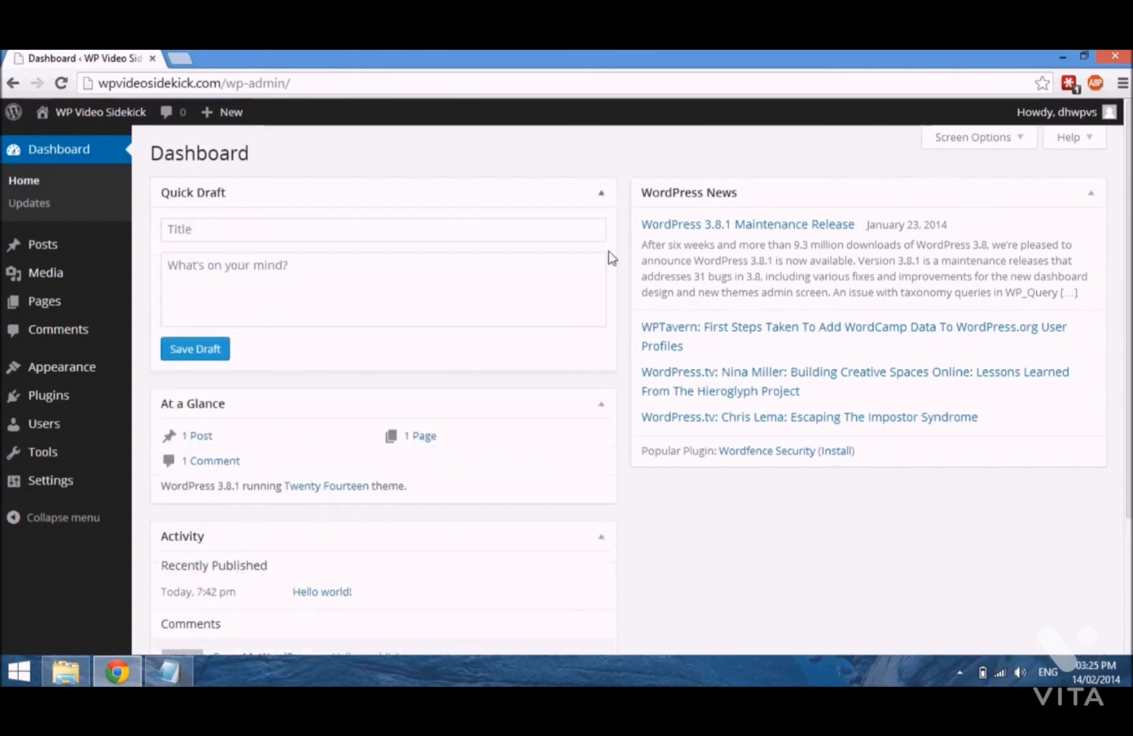
pyautogui.click(606, 200)
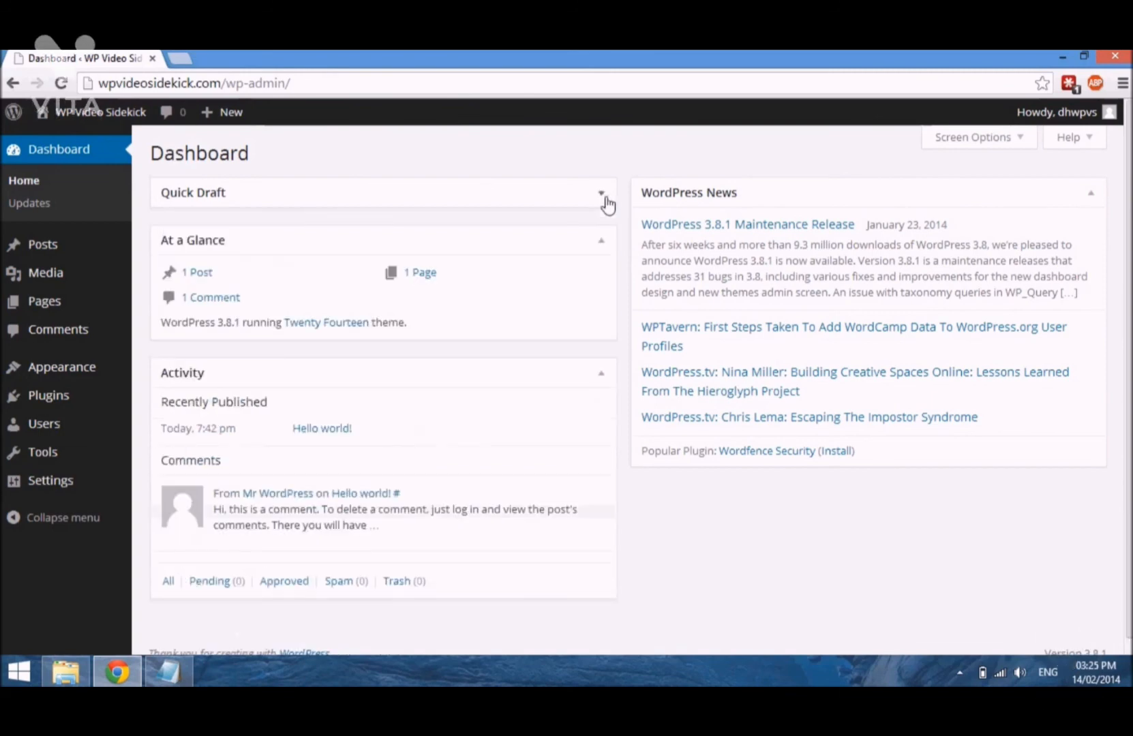
pyautogui.click(608, 250)
pyautogui.click(612, 298)
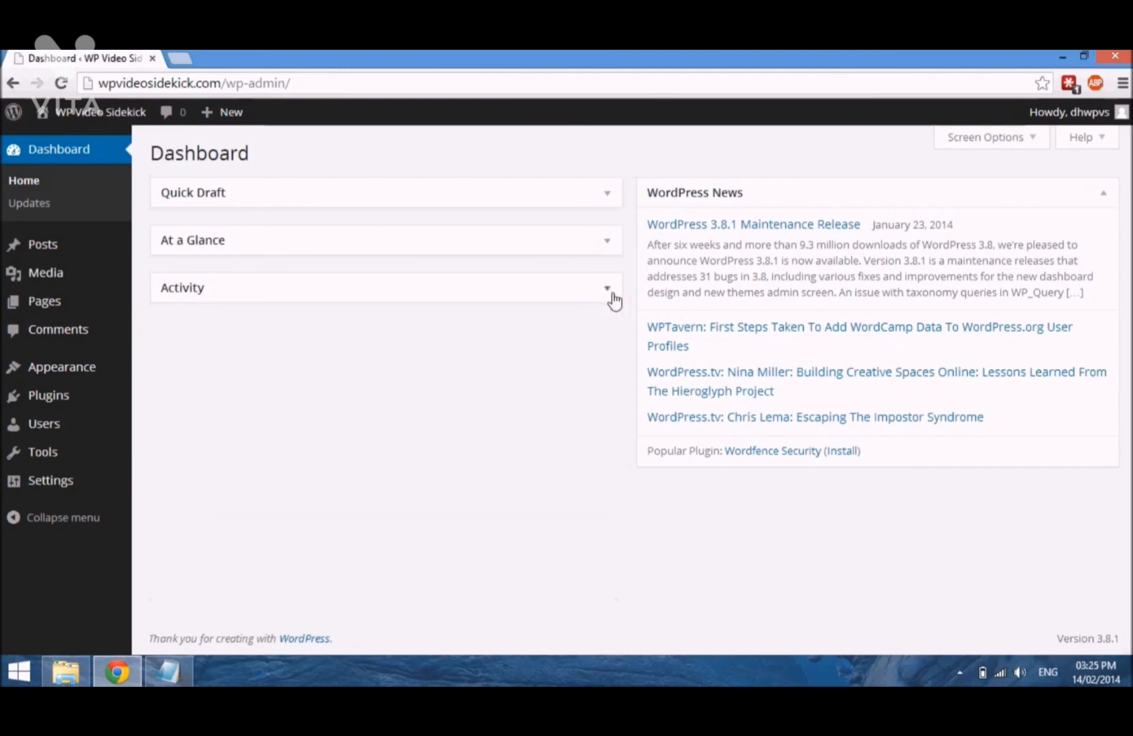
pyautogui.click(1104, 196)
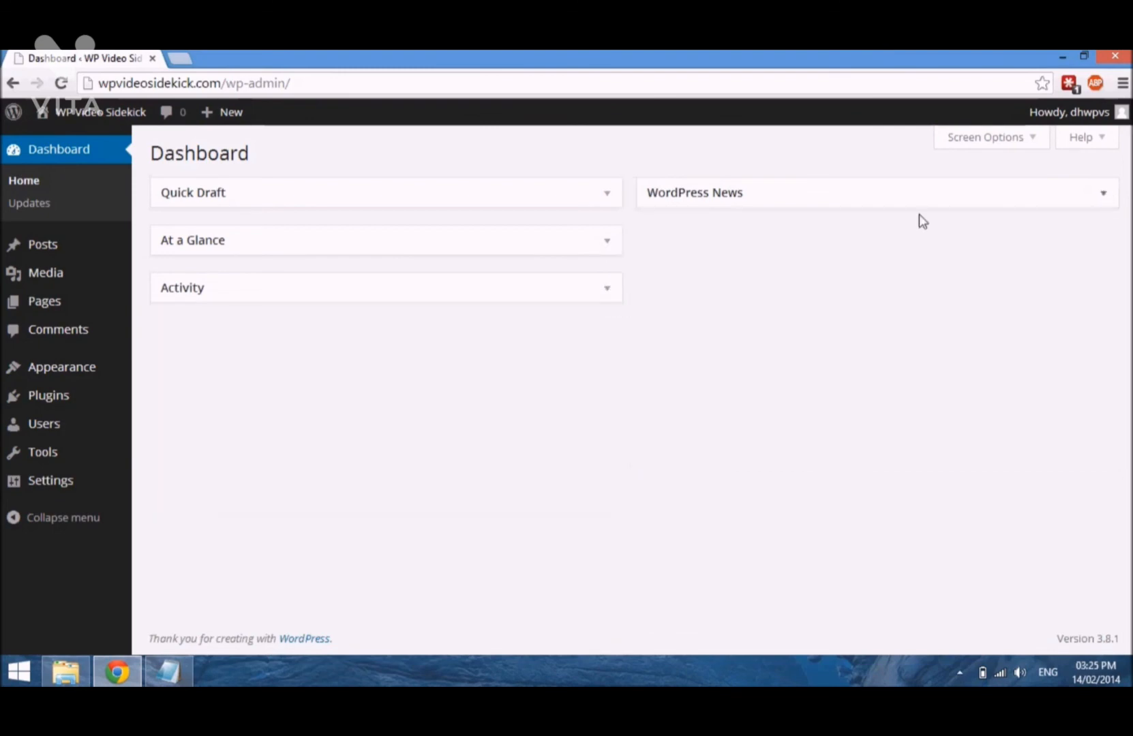
# Step: Arrange Quick Draft with WordPress News beneath it in the right column
pyautogui.moveTo(894, 205); pyautogui.dragTo(444, 288)
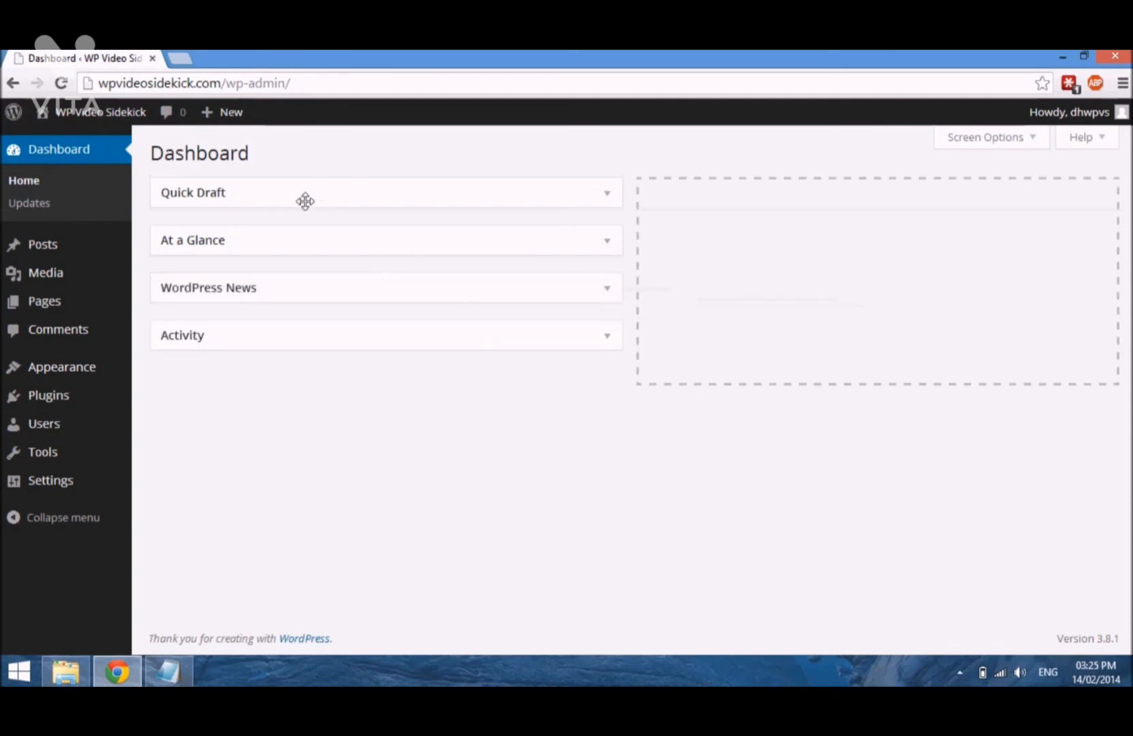
pyautogui.moveTo(243, 205); pyautogui.dragTo(788, 207)
pyautogui.moveTo(662, 256); pyautogui.dragTo(969, 256)
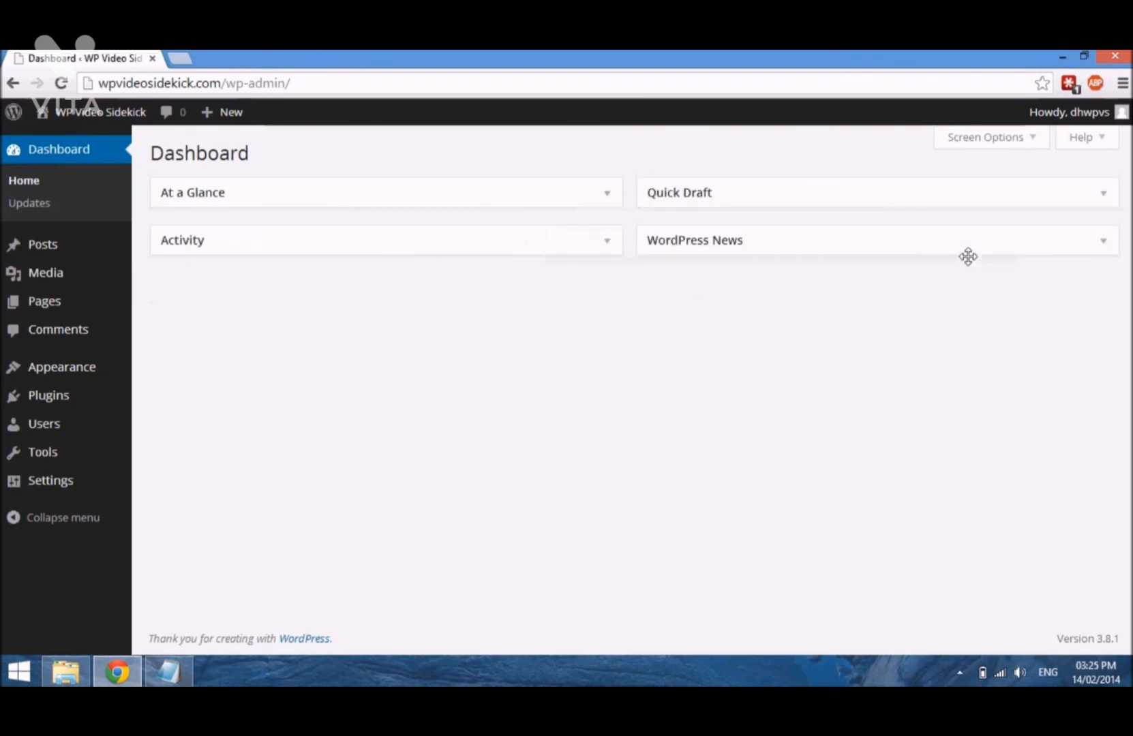
# Step: Check the Updates page for the latest version, then list all posts, showing only Hello world!
pyautogui.click(36, 207)
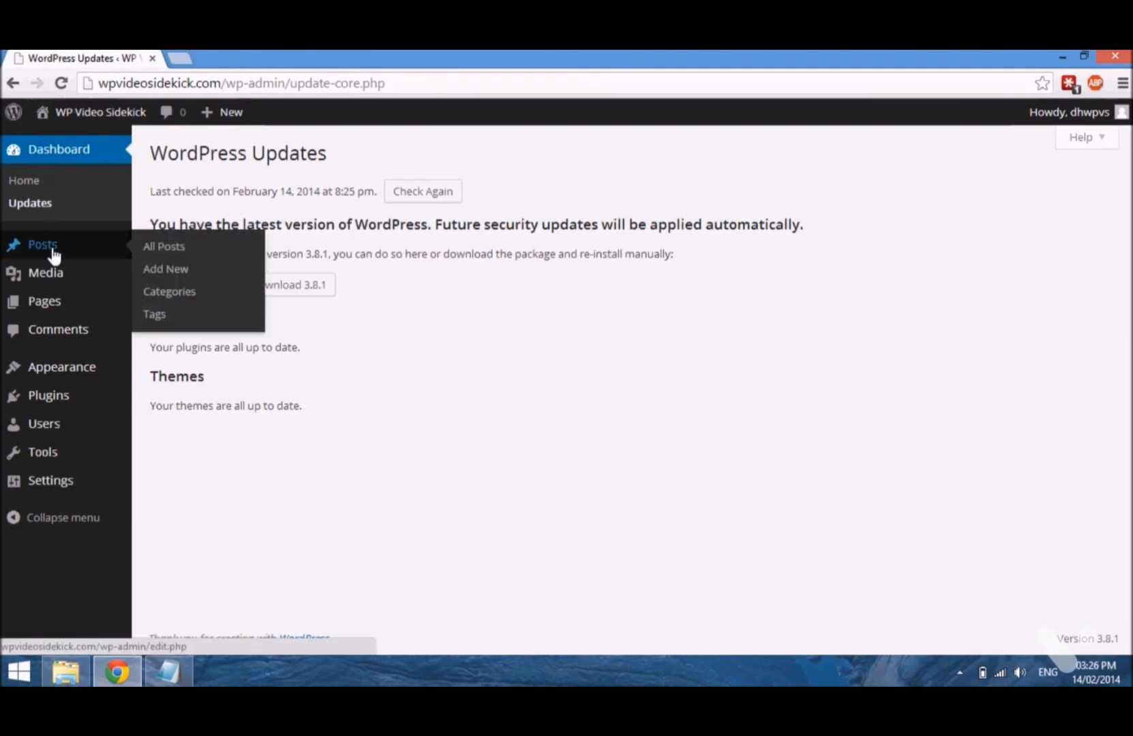
pyautogui.moveTo(53, 255)
pyautogui.click(161, 247)
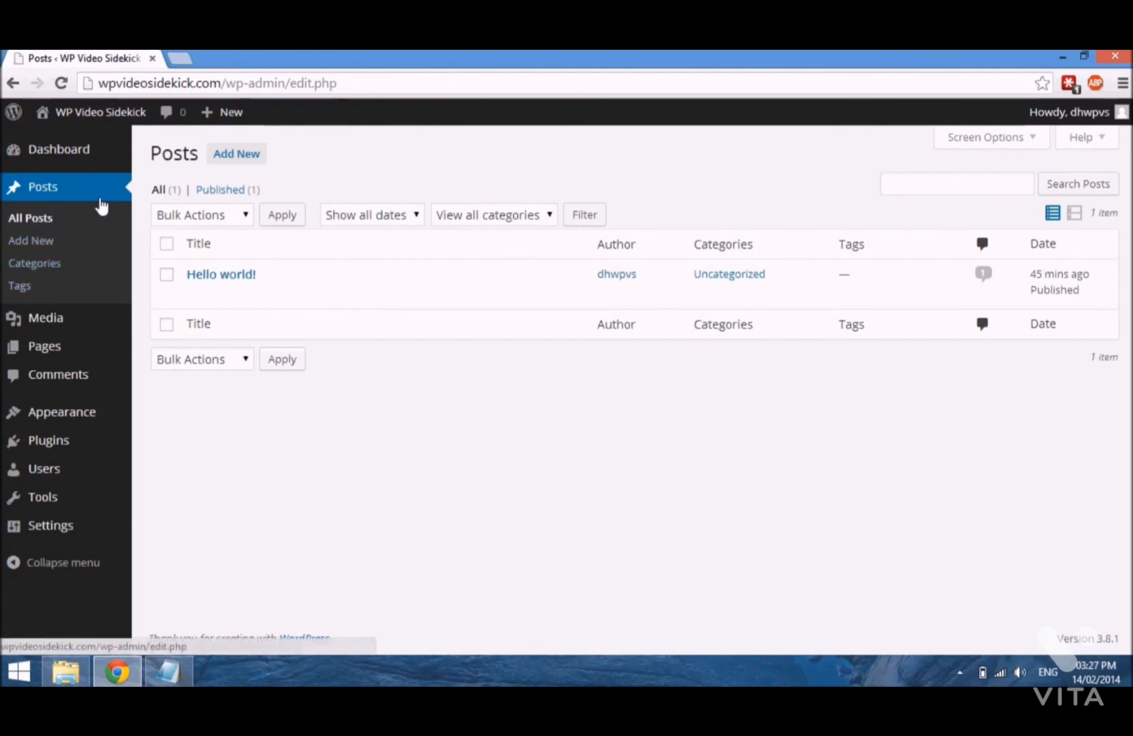
# Step: Go from the Dashboard to Settings > Permalinks, where the Default ?p=123 structure is set
pyautogui.click(55, 155)
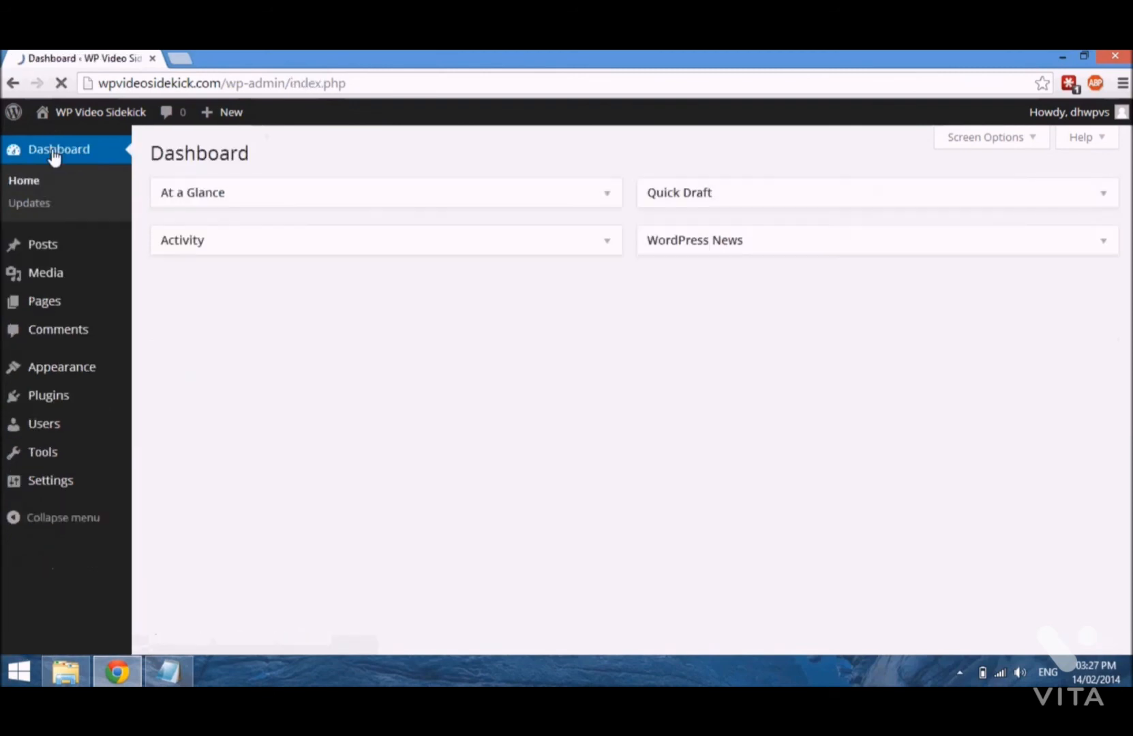
pyautogui.moveTo(55, 483)
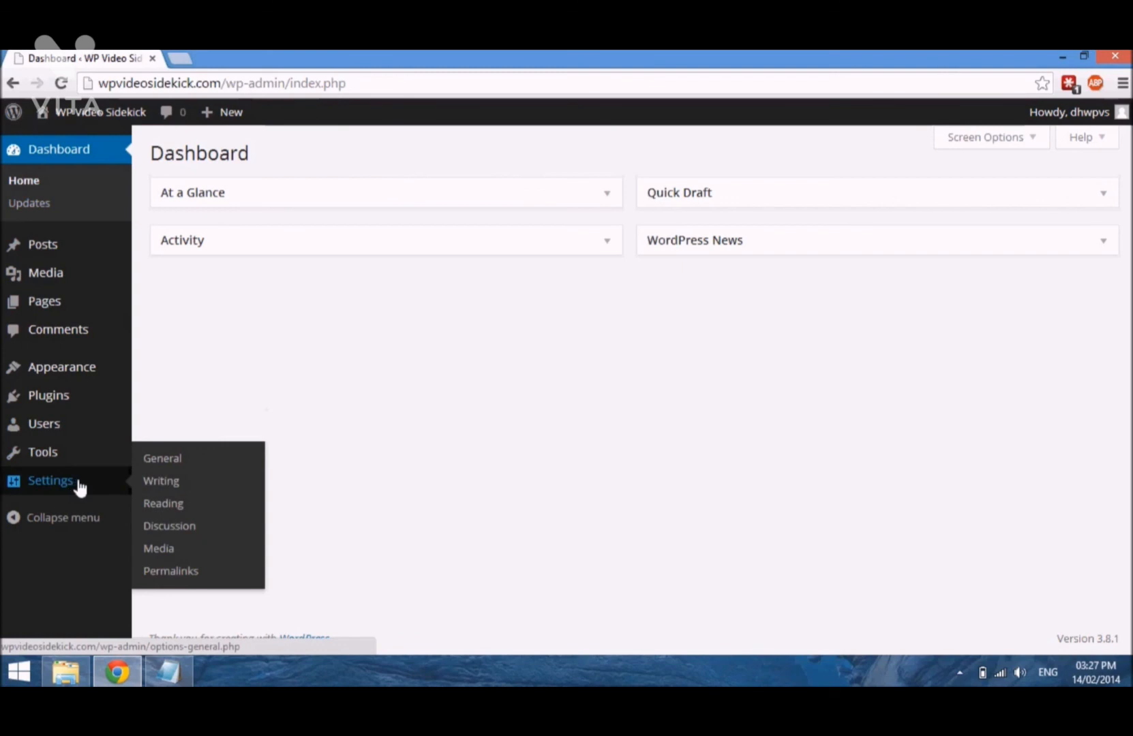
pyautogui.click(160, 580)
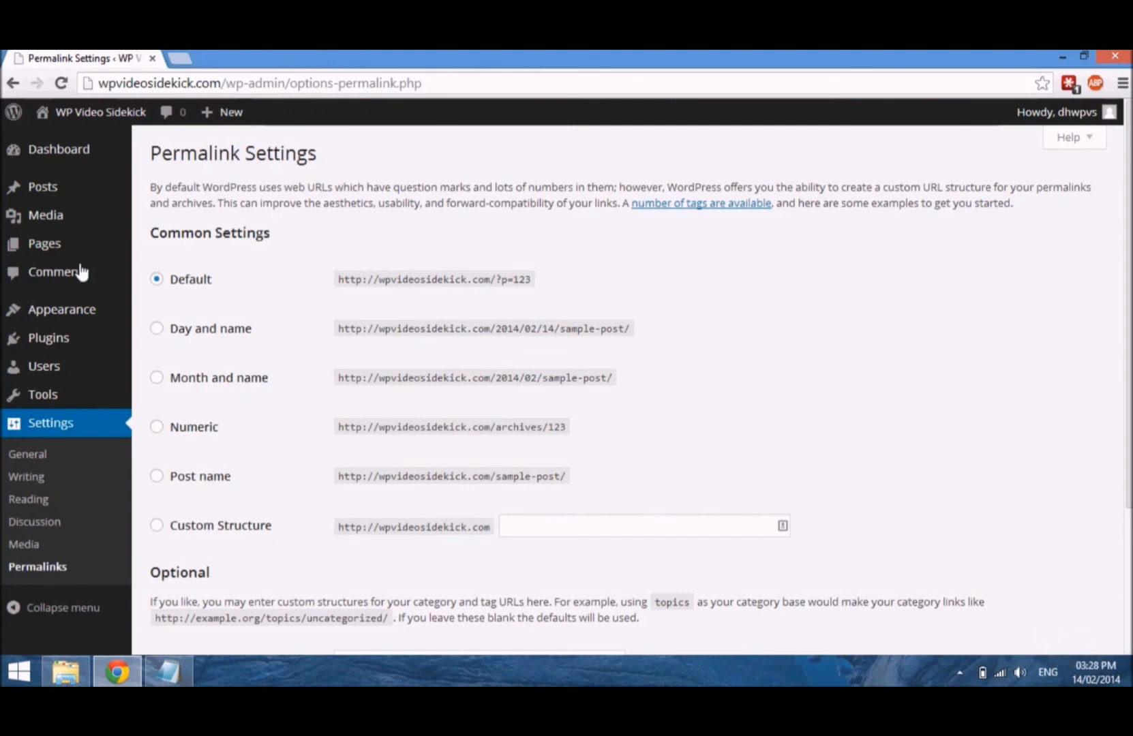
pyautogui.moveTo(63, 243)
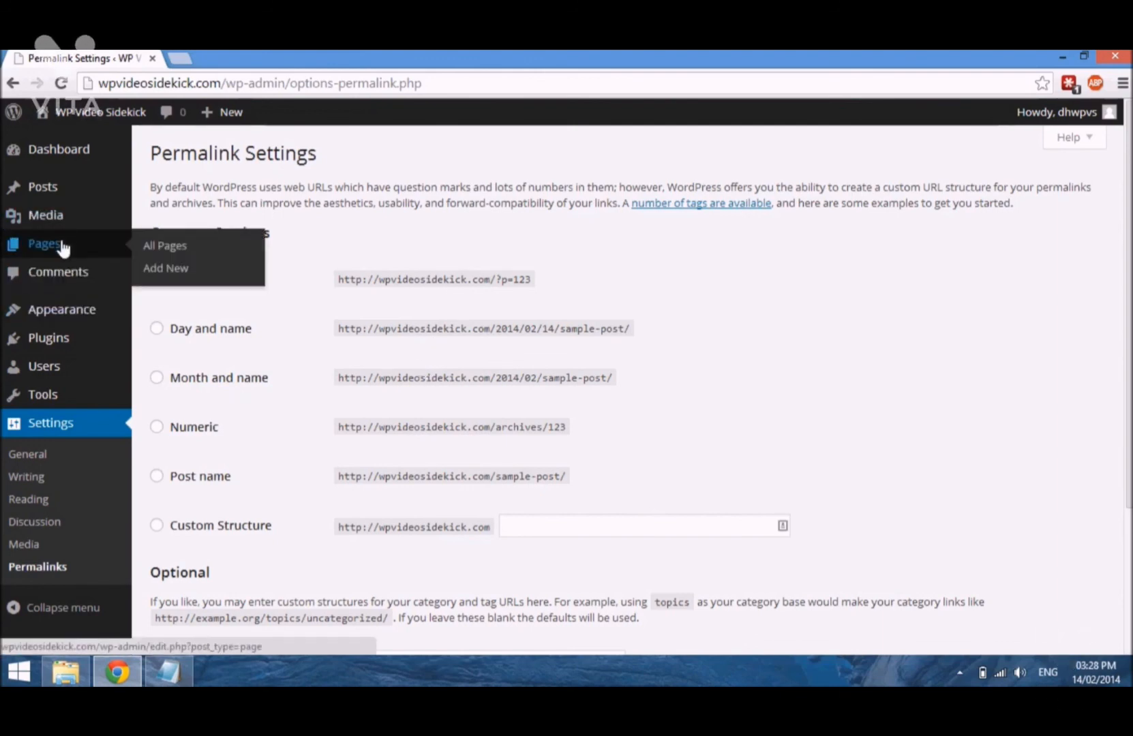
# Step: View the Sample Page in a new tab at its ?page_id=2 address, then return to Pages
pyautogui.click(157, 246)
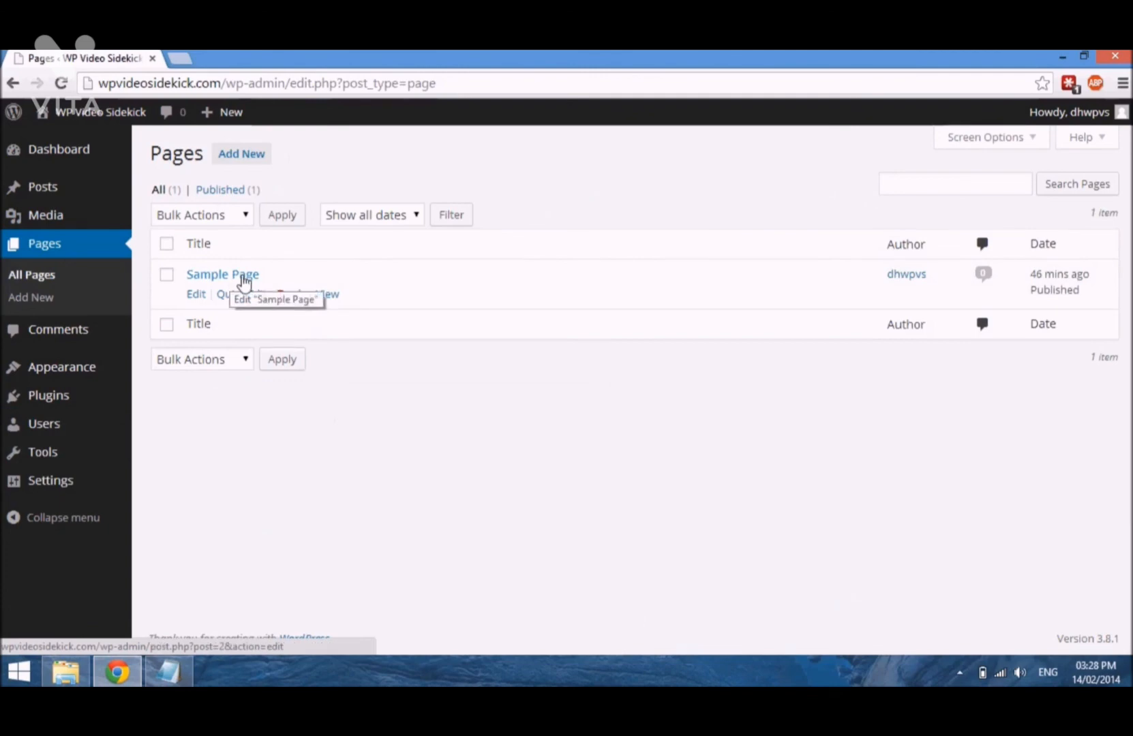
pyautogui.rightClick(334, 296)
pyautogui.click(372, 315)
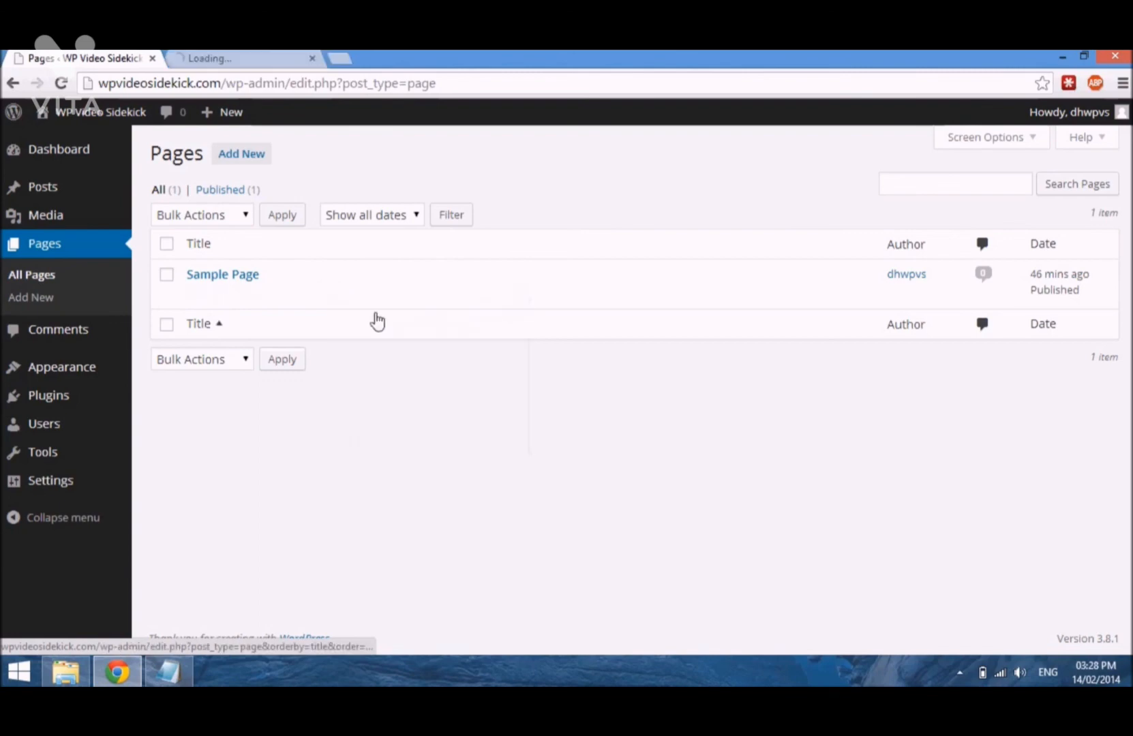
pyautogui.click(258, 55)
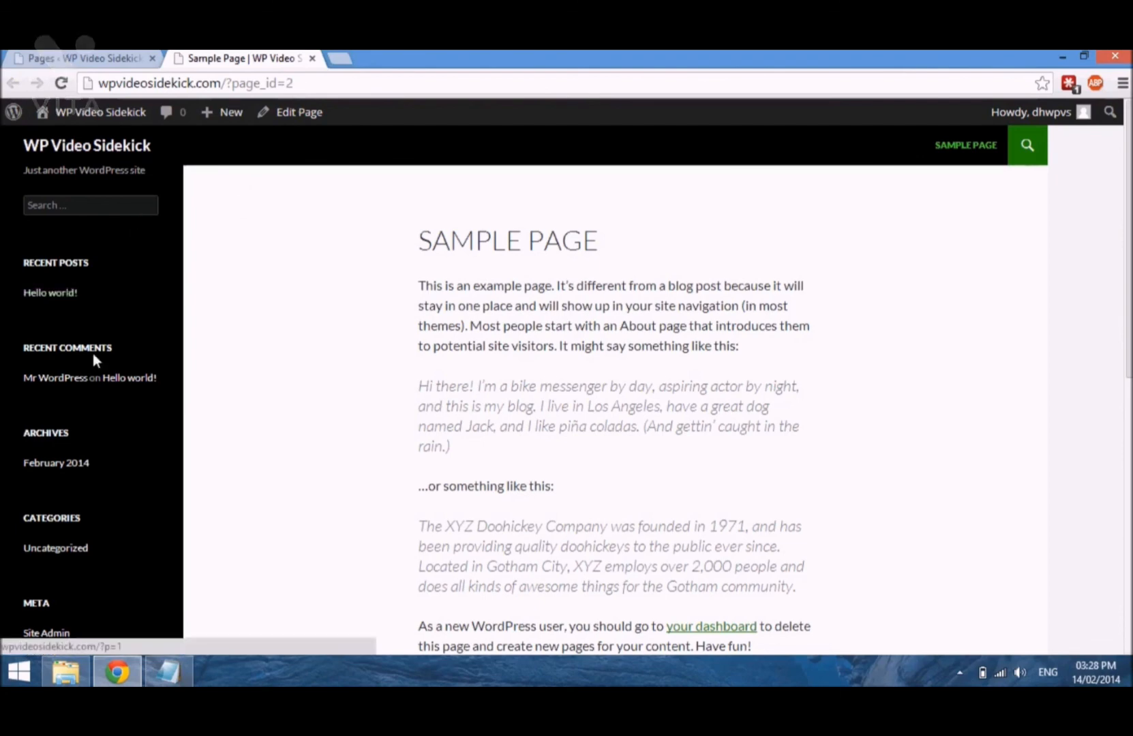
pyautogui.click(114, 59)
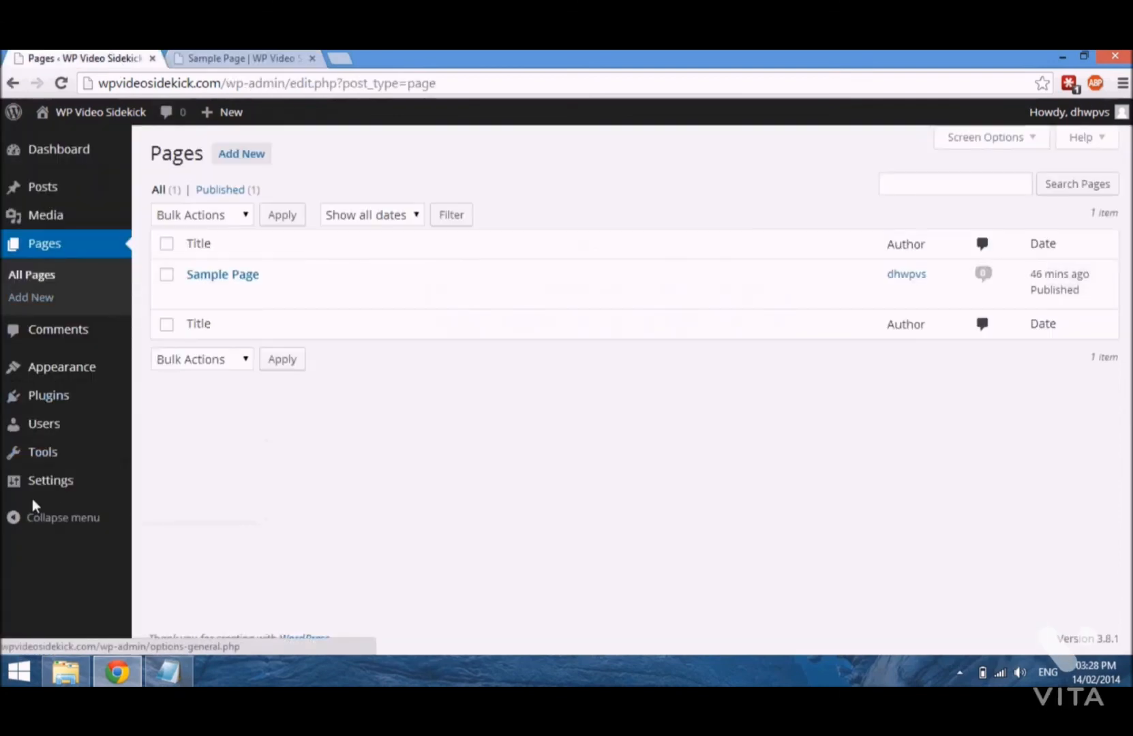
pyautogui.moveTo(46, 491)
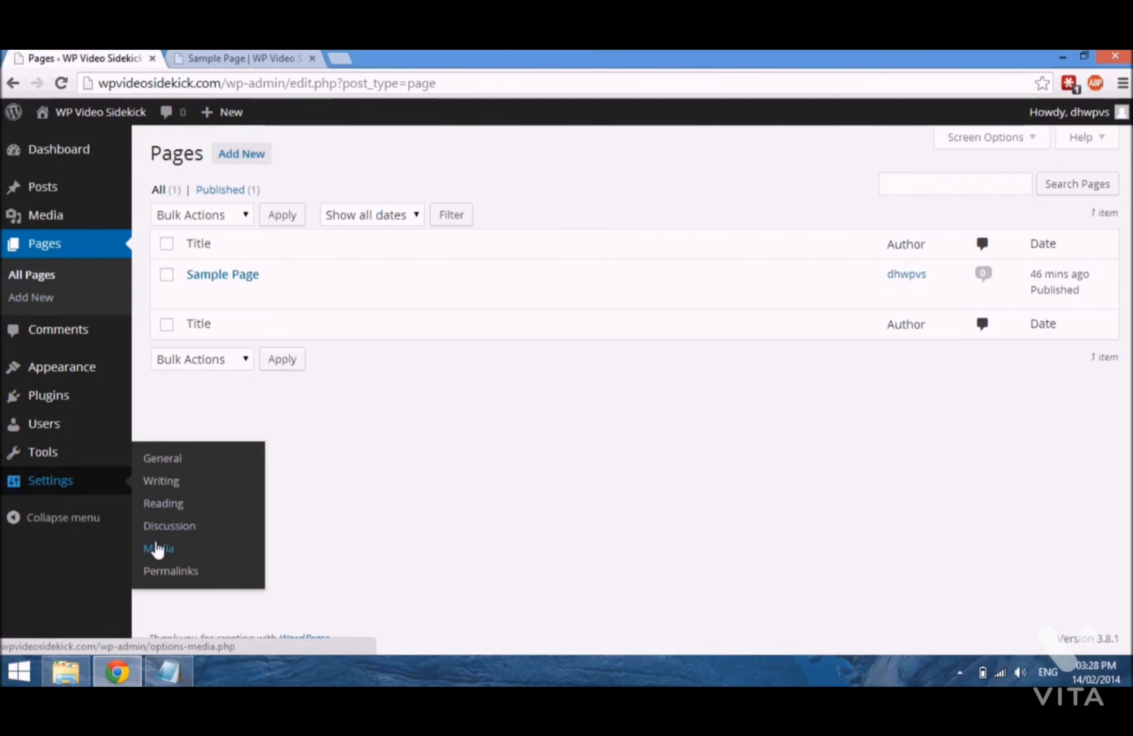
# Step: Switch the permalink structure to Post name (/%postname%/) and save the change
pyautogui.click(162, 572)
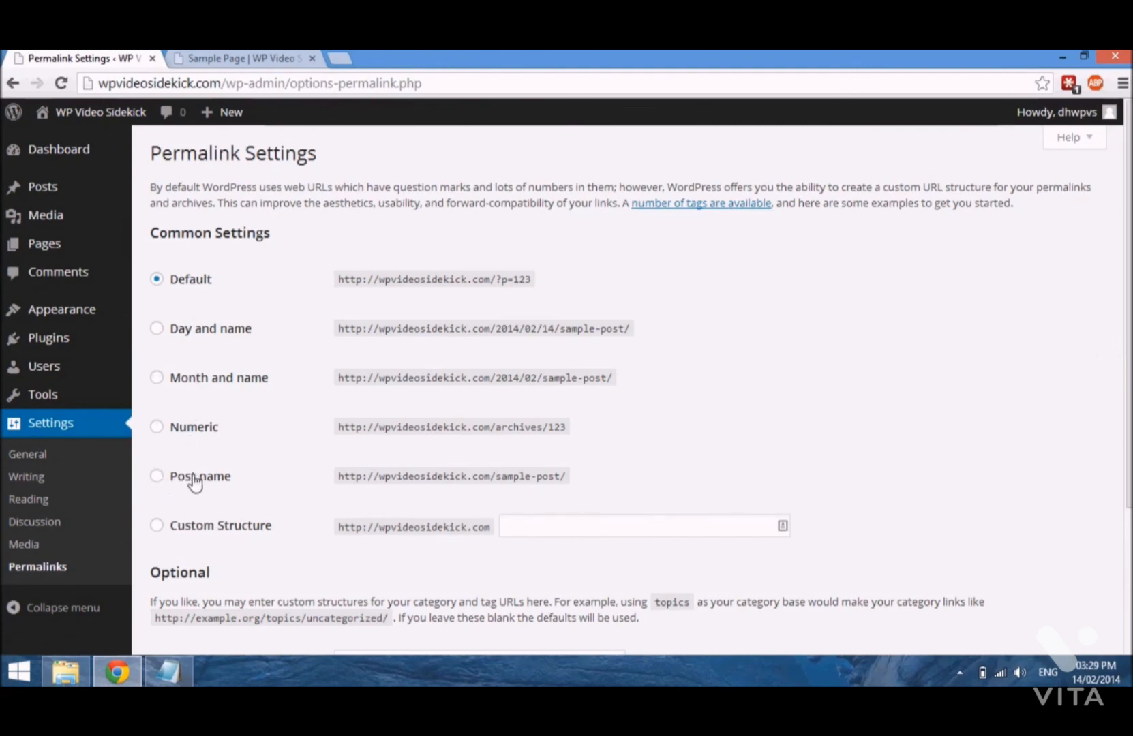
pyautogui.click(157, 476)
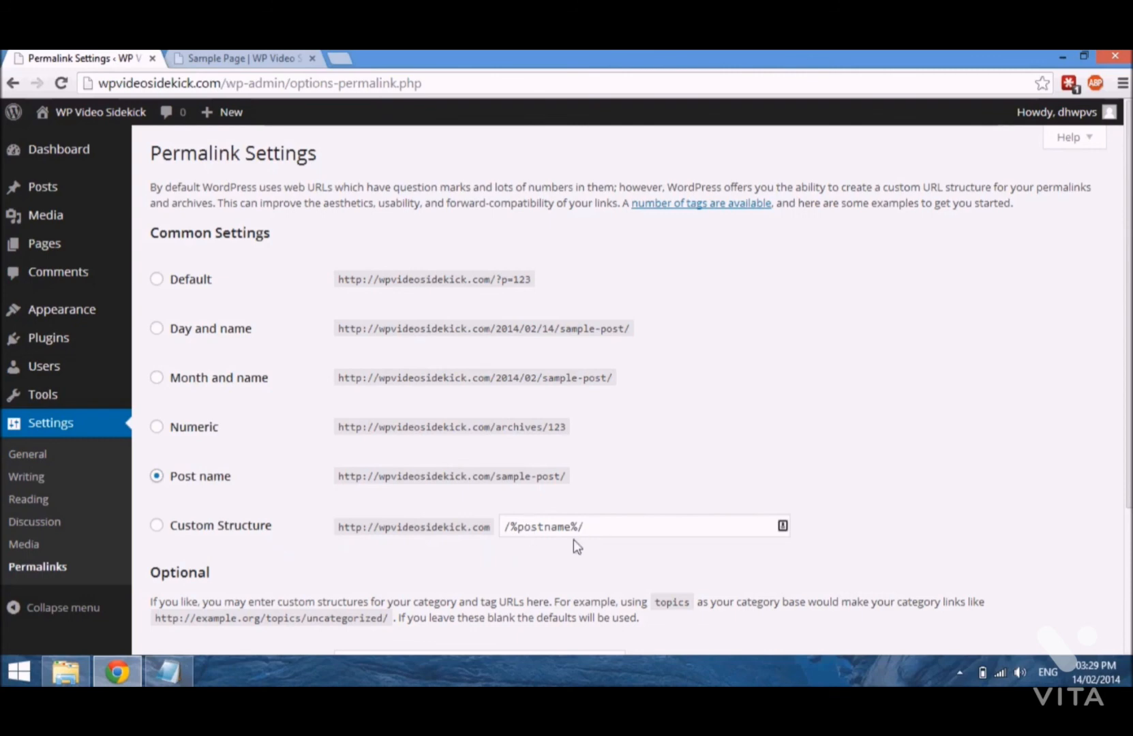
pyautogui.scroll(-3, 559, 520)
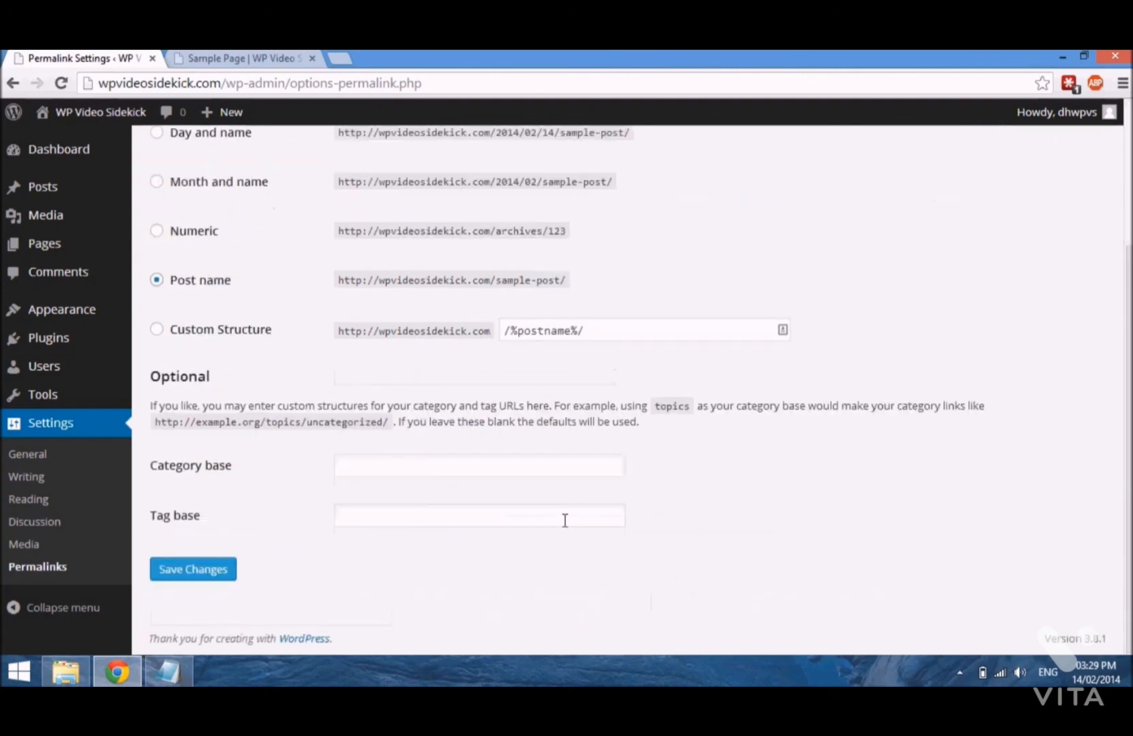
pyautogui.click(226, 579)
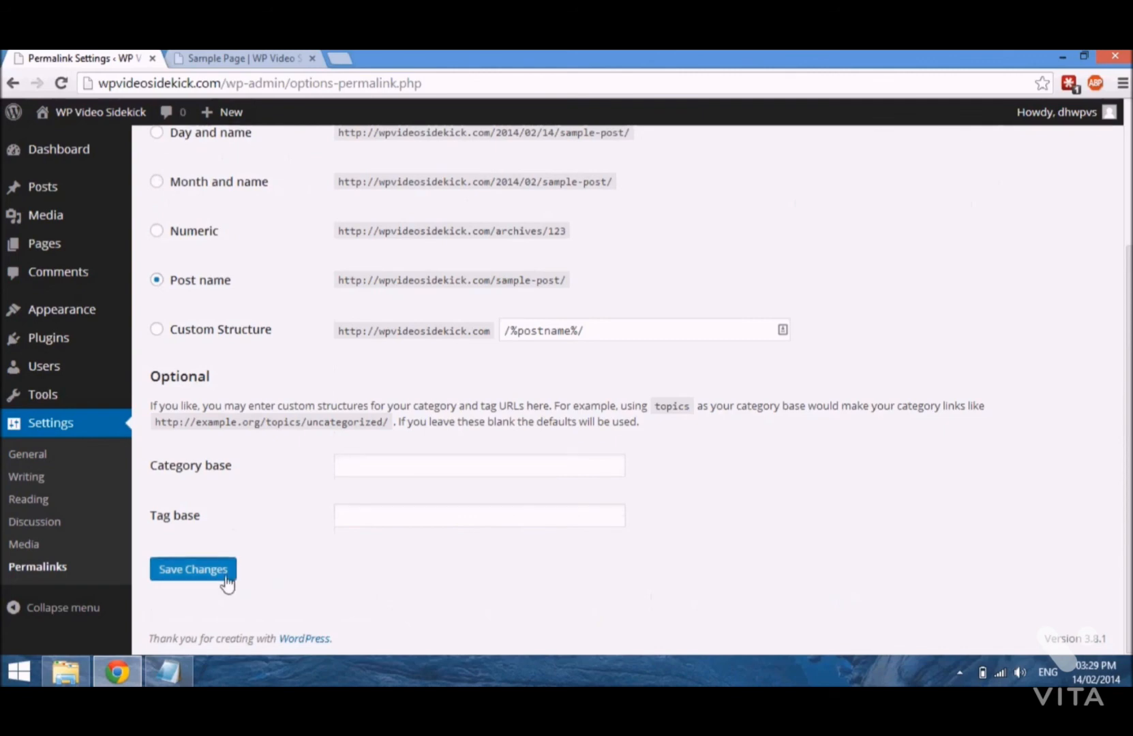
# Step: Reload the Sample Page tab to confirm it now lives at wpvideosidekick.com/sample-page/
pyautogui.click(258, 58)
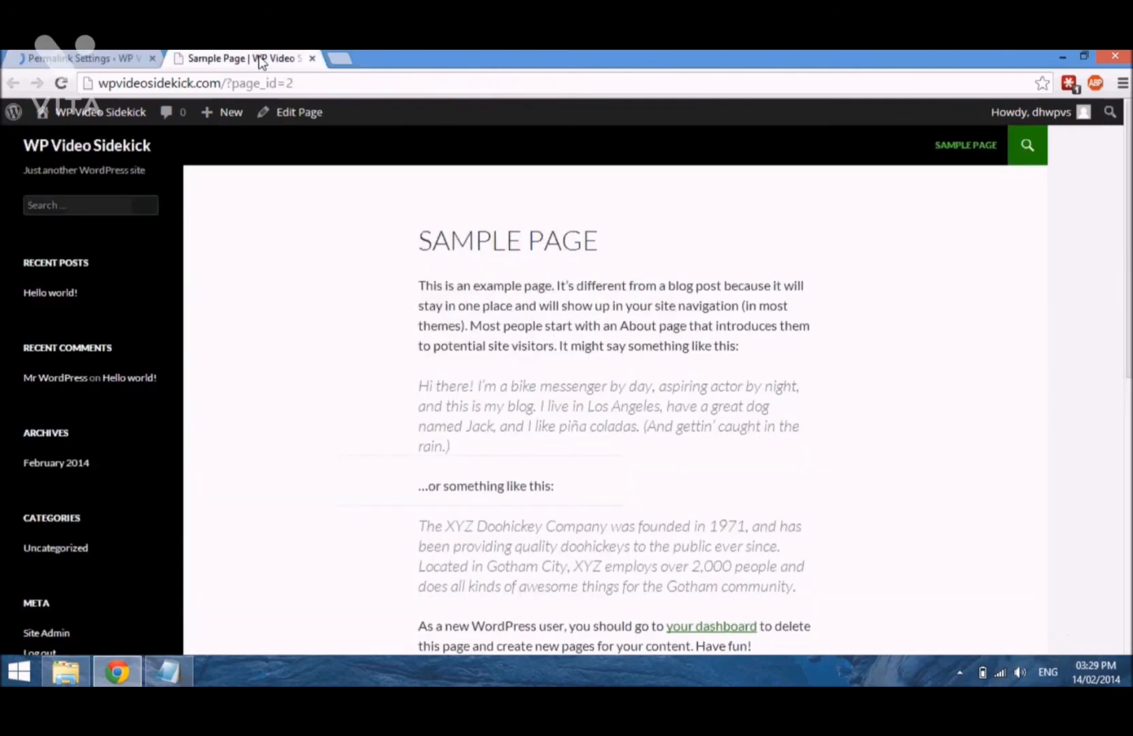
pyautogui.click(61, 84)
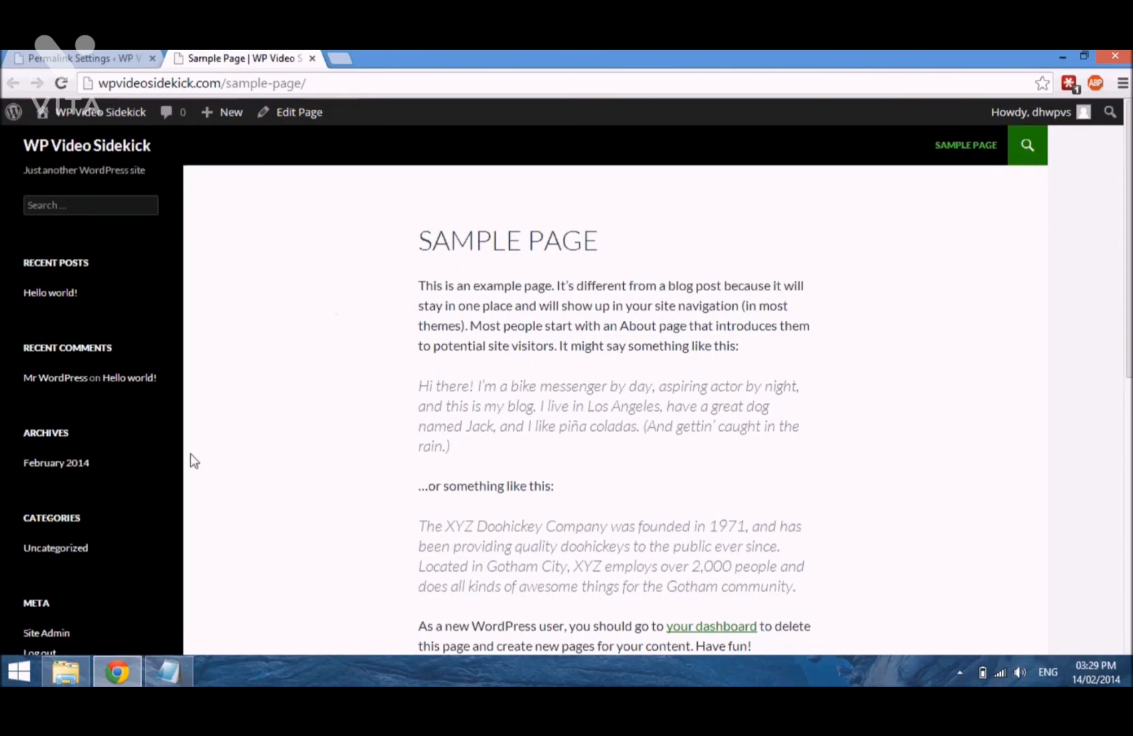
pyautogui.scroll(-8, 187, 463)
pyautogui.scroll(2, 185, 463)
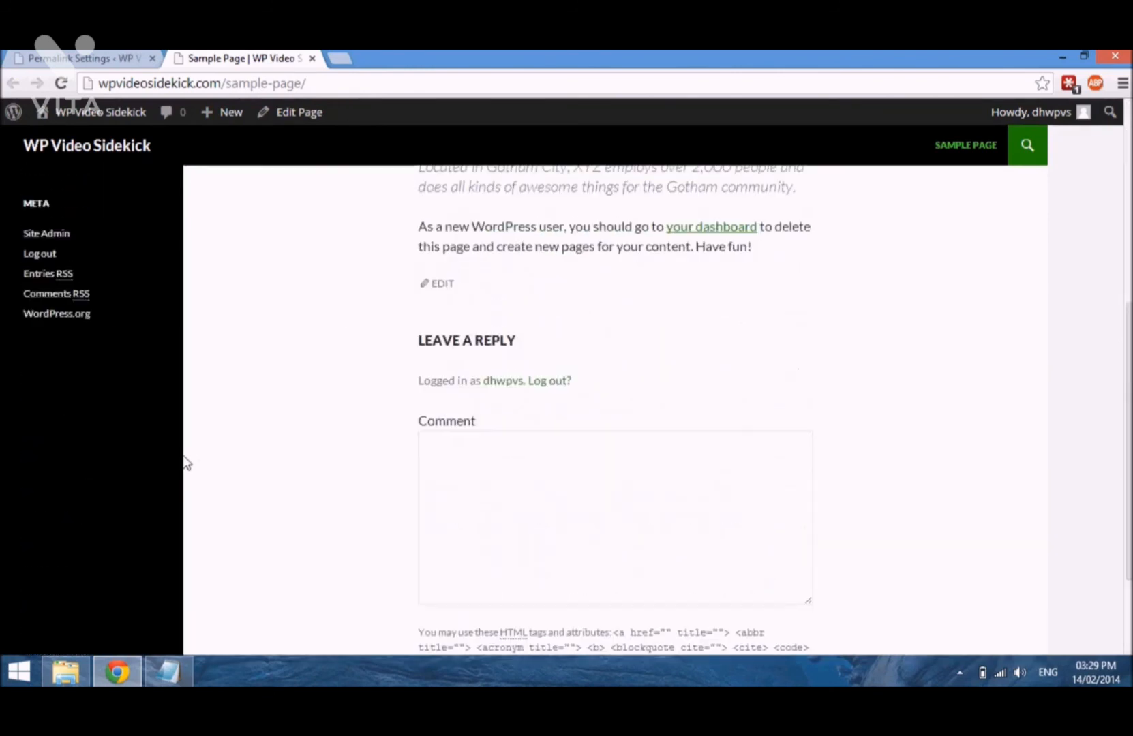
pyautogui.scroll(6, 185, 464)
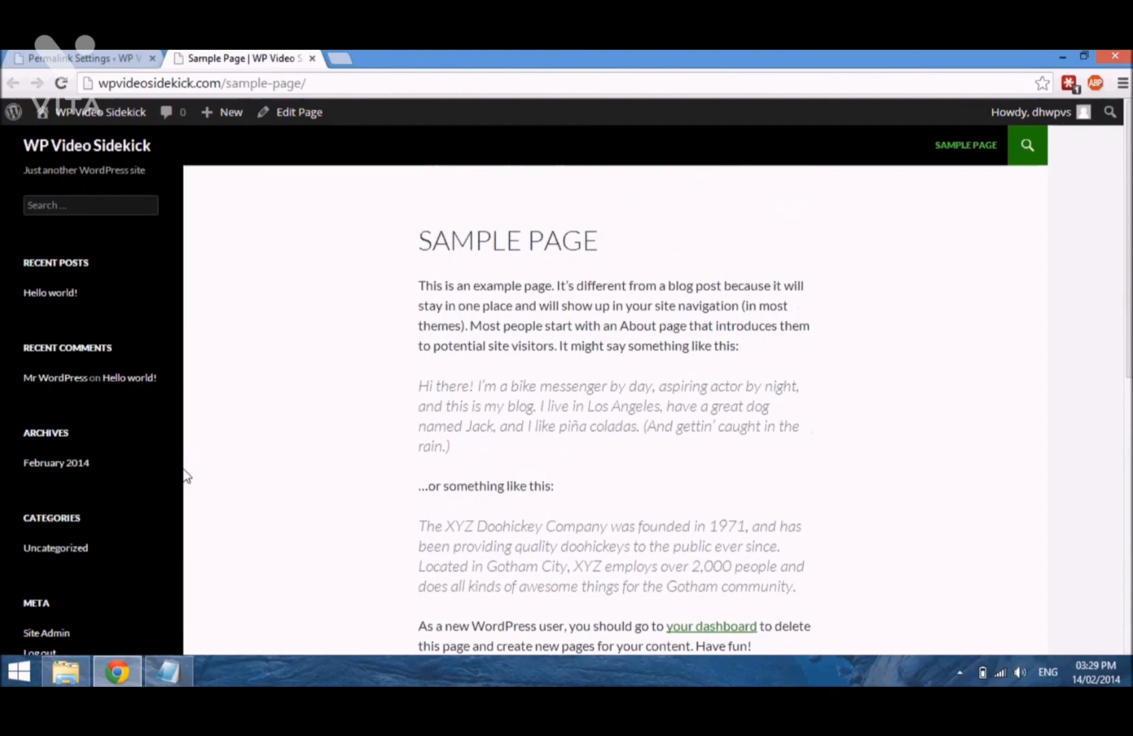